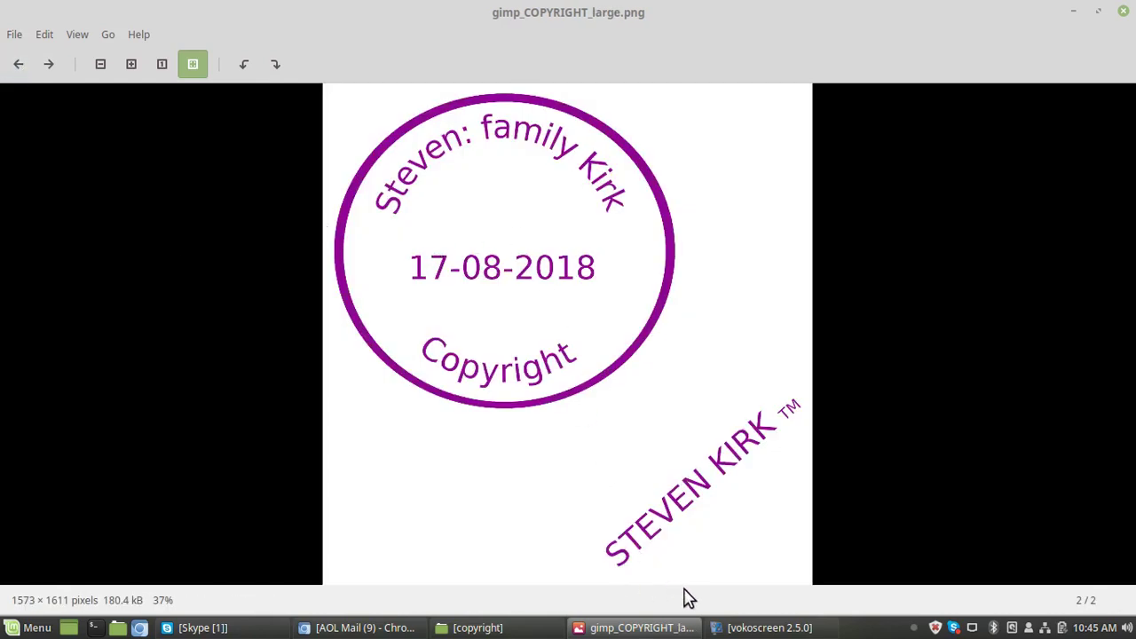
Minimise Xviewer and launch GIMP by searching 'gi' in the Mint Menu.
{"action": "left_click", "coordinate": [654, 628]}
{"action": "mouse_move", "coordinate": [523, 631]}
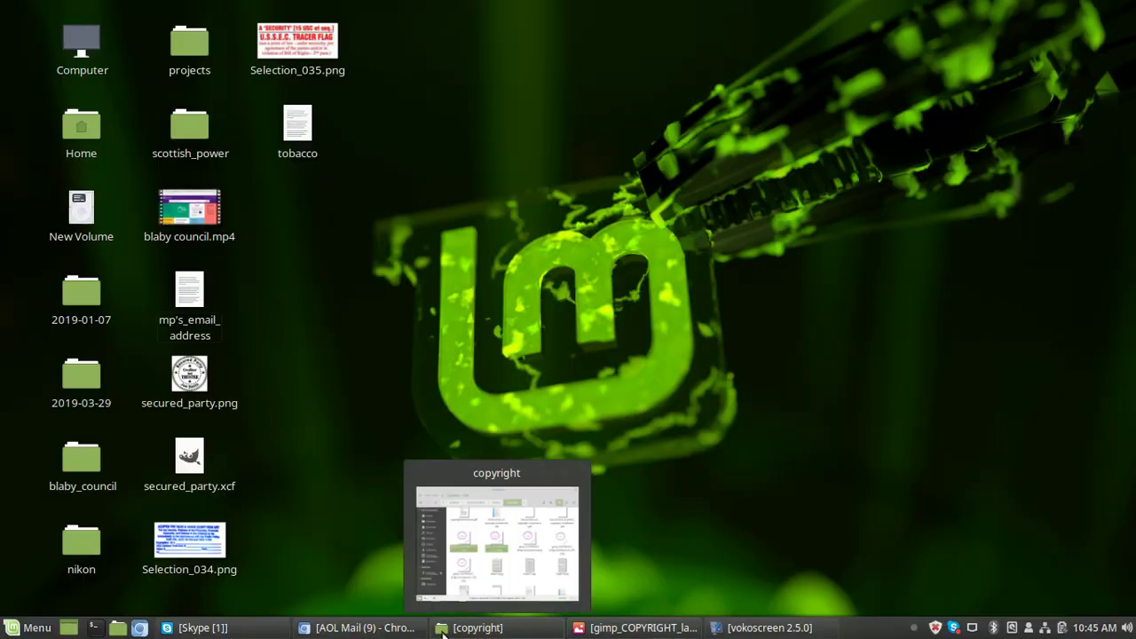
{"action": "mouse_move", "coordinate": [410, 630]}
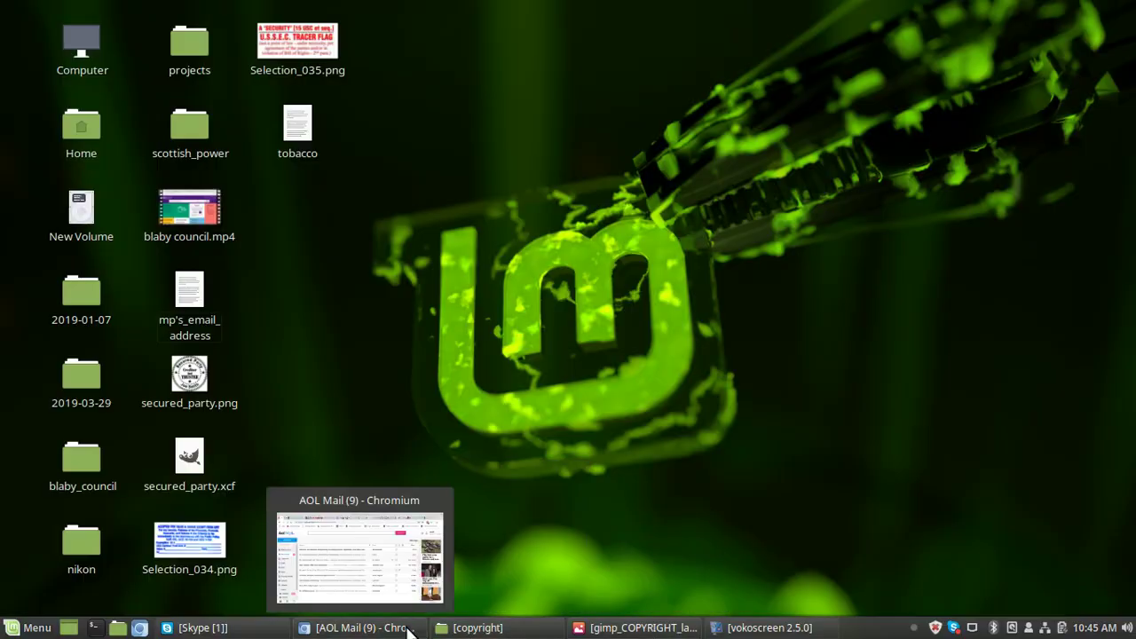
{"action": "left_click", "coordinate": [25, 628]}
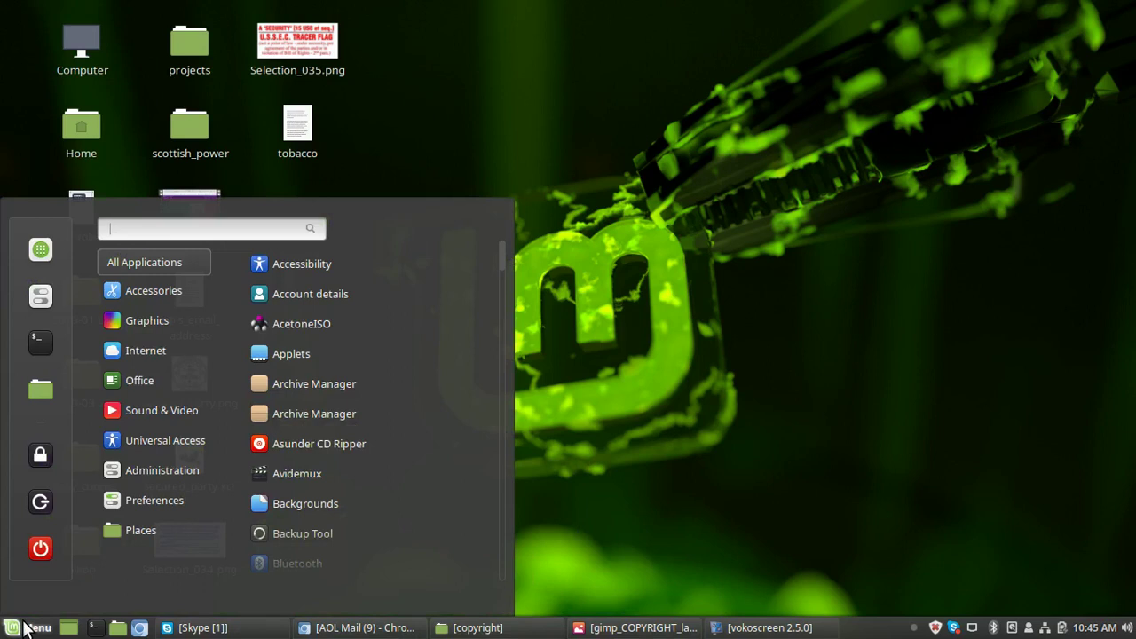
{"action": "type", "text": "gi"}
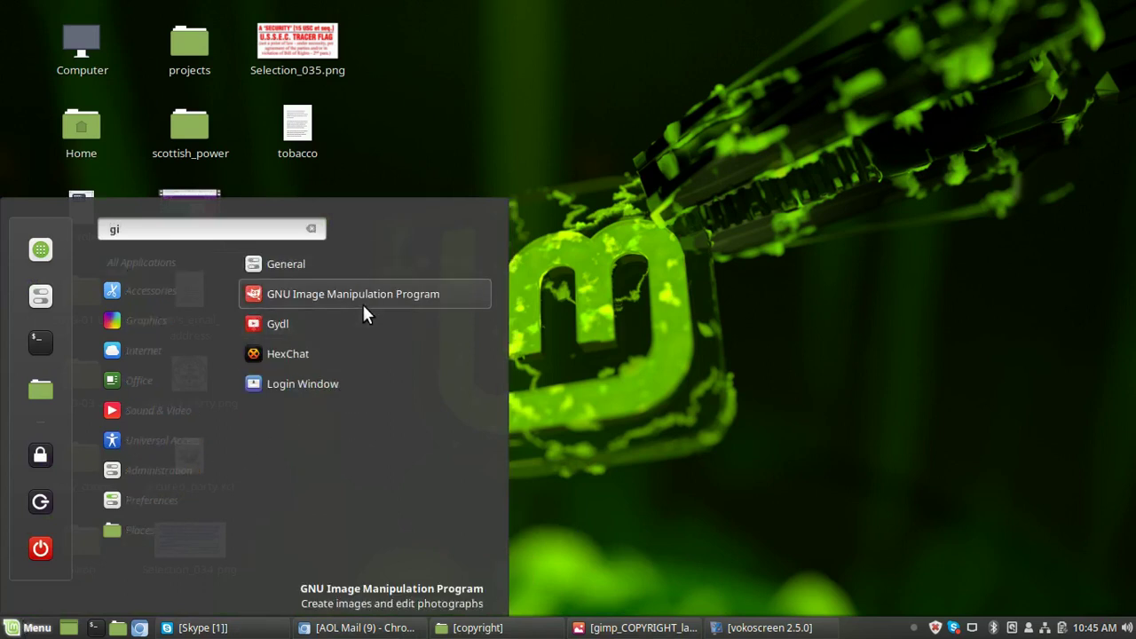
{"action": "left_click", "coordinate": [365, 296]}
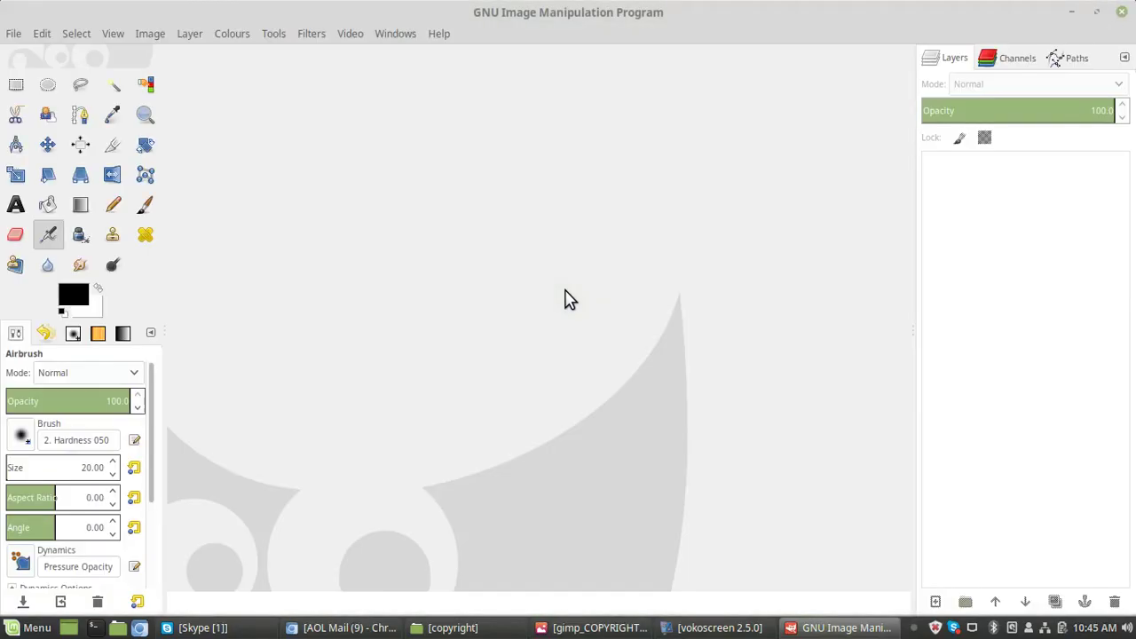
Turn off Single-Window Mode and drag the image window aside.
{"action": "left_click", "coordinate": [404, 35]}
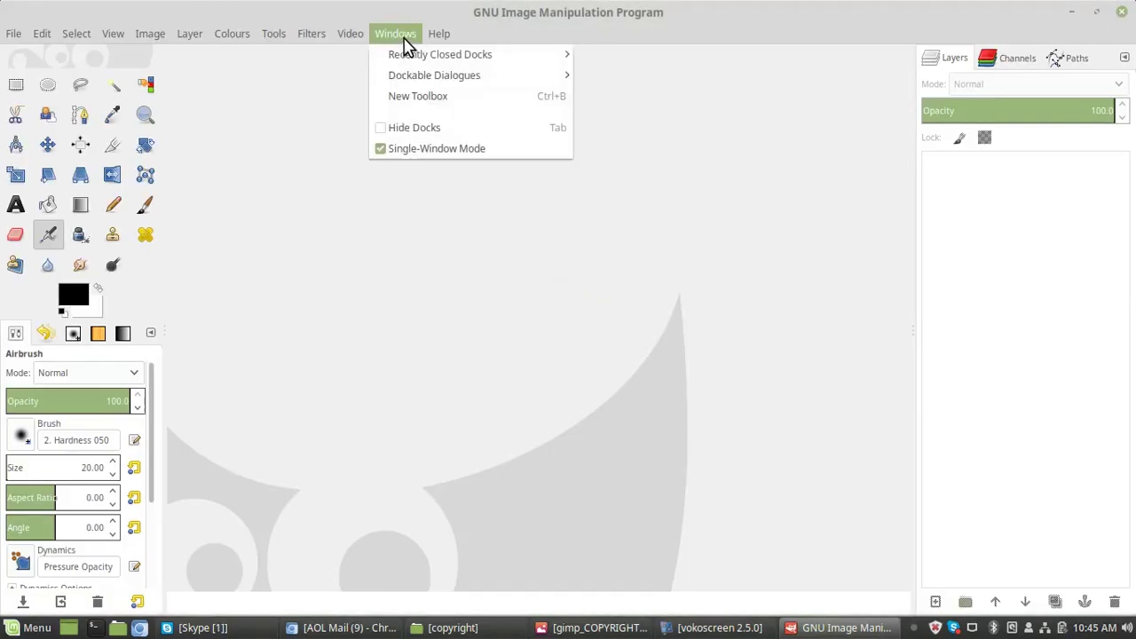
{"action": "left_click", "coordinate": [383, 153]}
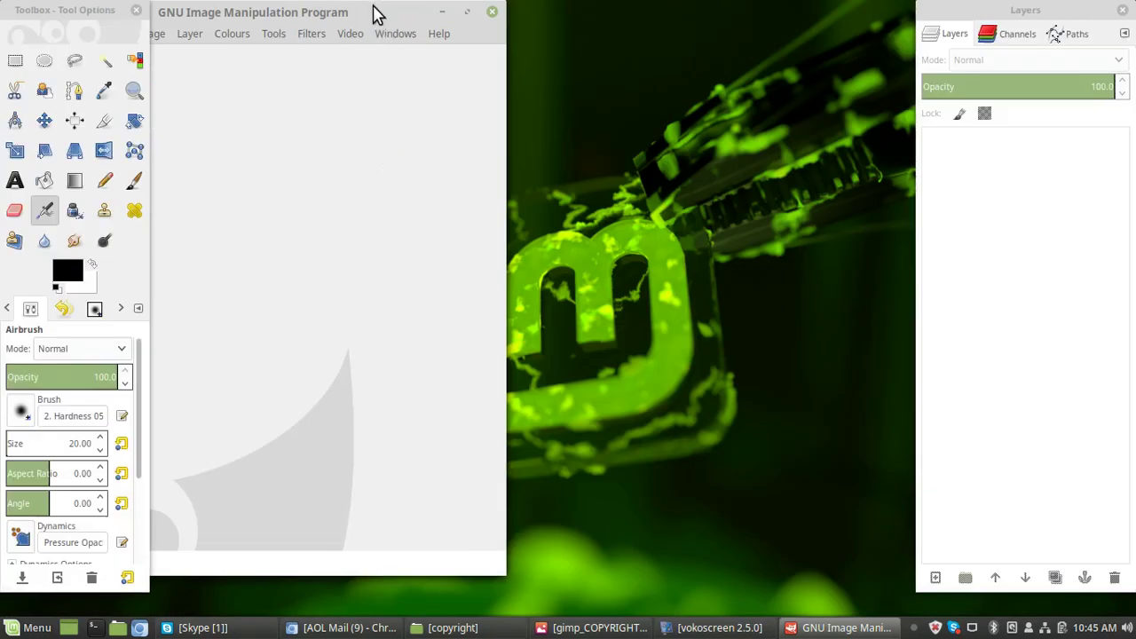
{"action": "left_click_drag", "start_coordinate": [375, 15], "coordinate": [649, 25]}
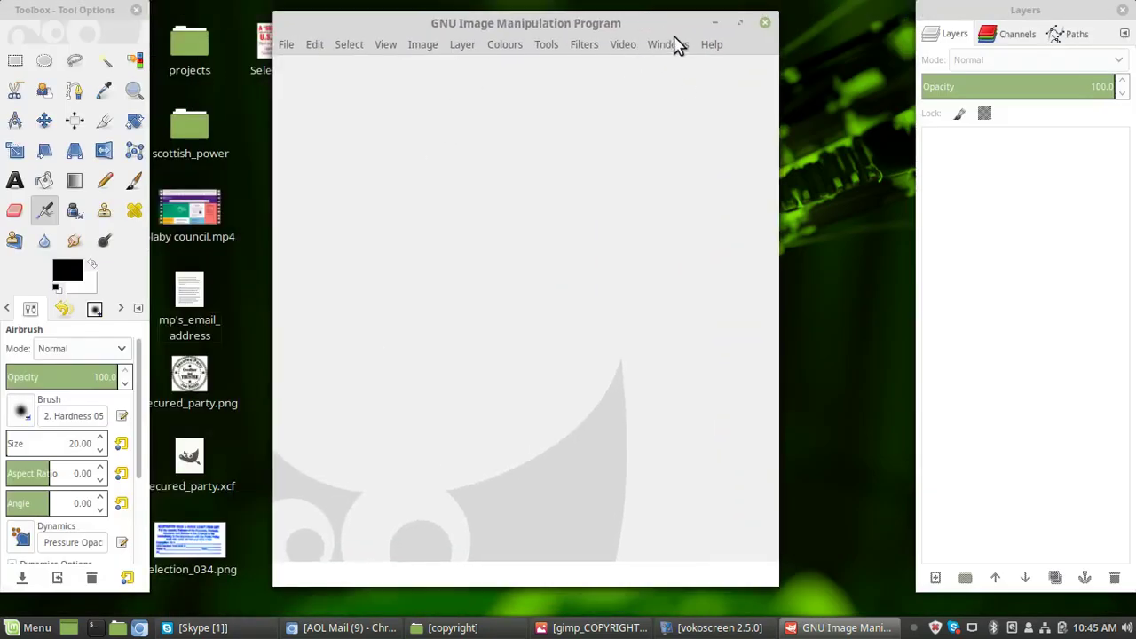
Restore Single-Window Mode and show the dock's Add Tab list of dialogs.
{"action": "left_click", "coordinate": [674, 44]}
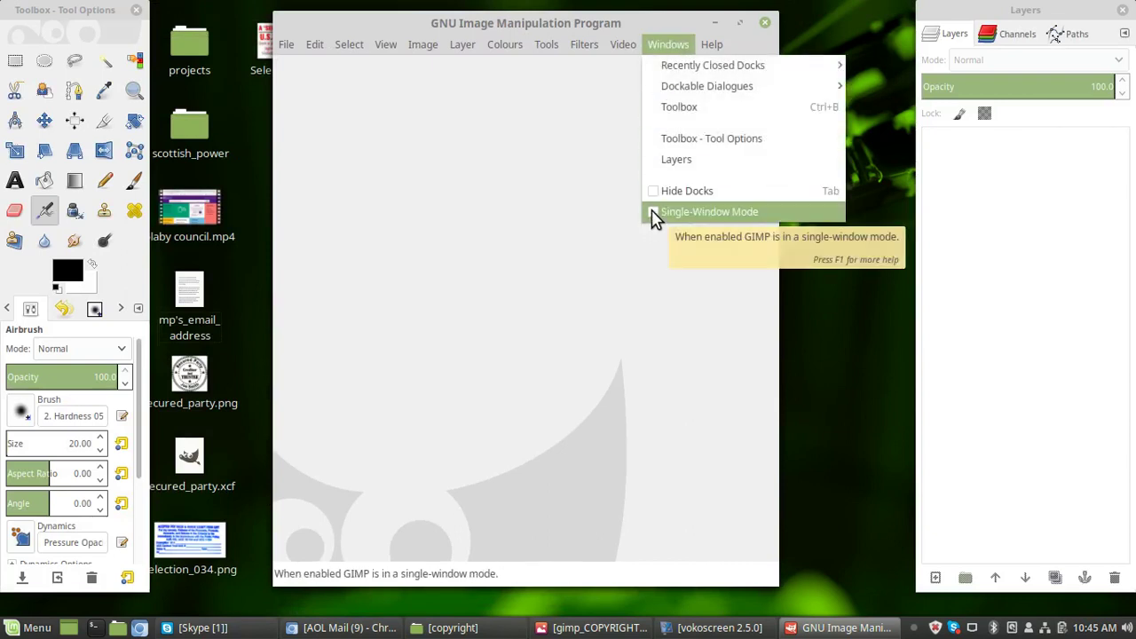
{"action": "left_click", "coordinate": [653, 213]}
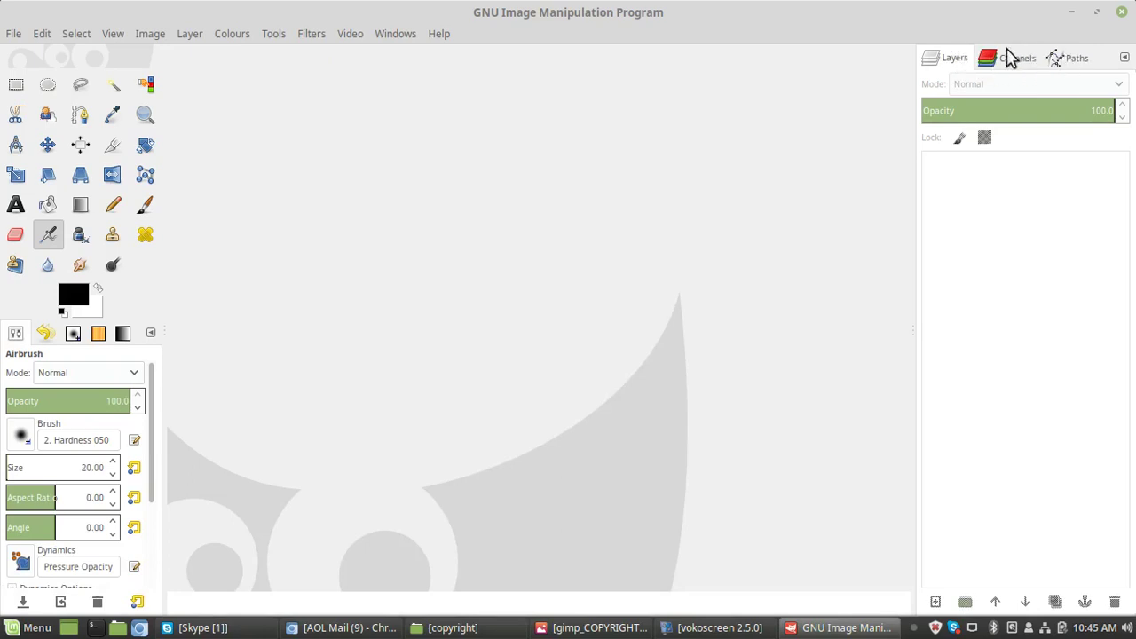
{"action": "left_click", "coordinate": [1125, 59]}
{"action": "mouse_move", "coordinate": [1056, 97]}
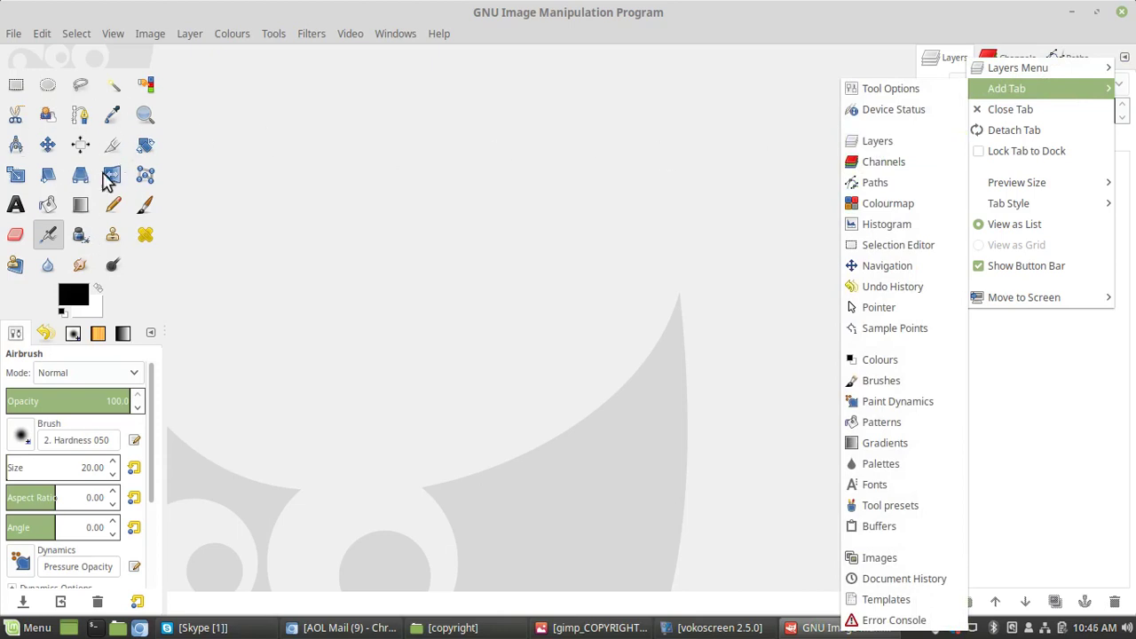
Create a new white image with width and height of 1600 px.
{"action": "left_click", "coordinate": [13, 41]}
{"action": "left_click", "coordinate": [12, 41]}
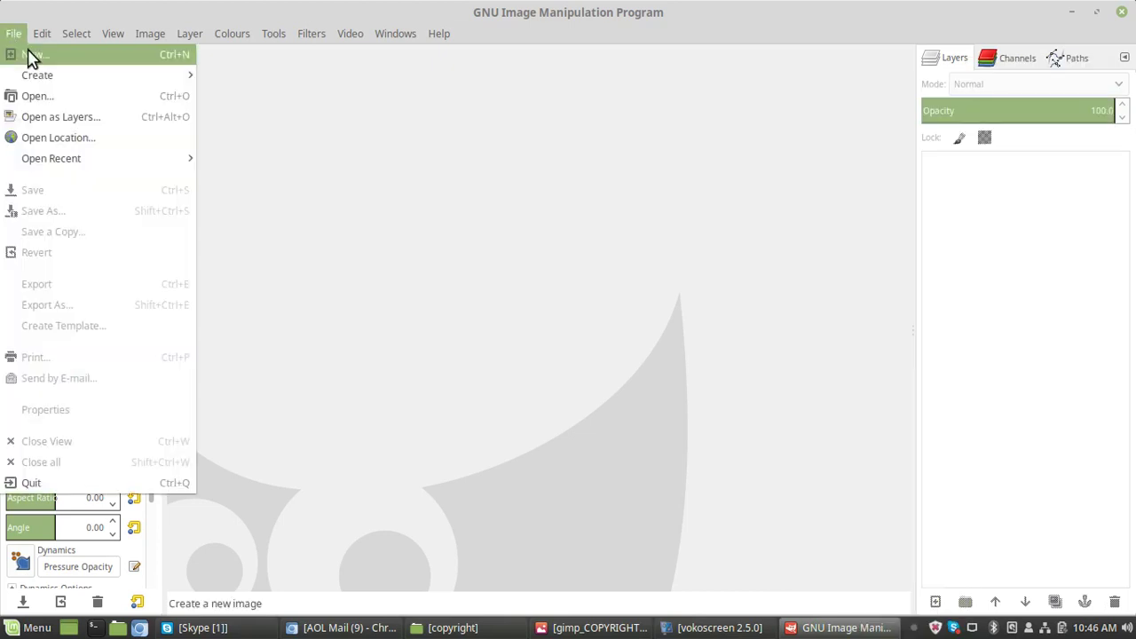
{"action": "left_click", "coordinate": [30, 53]}
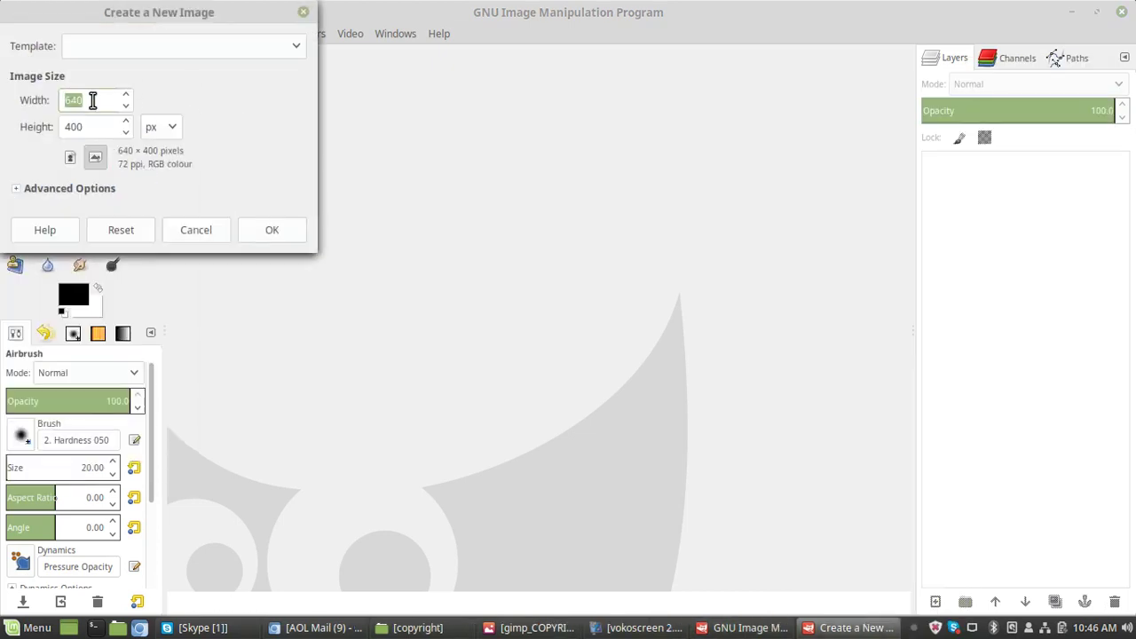
{"action": "type", "text": "1600"}
{"action": "left_click", "coordinate": [72, 127]}
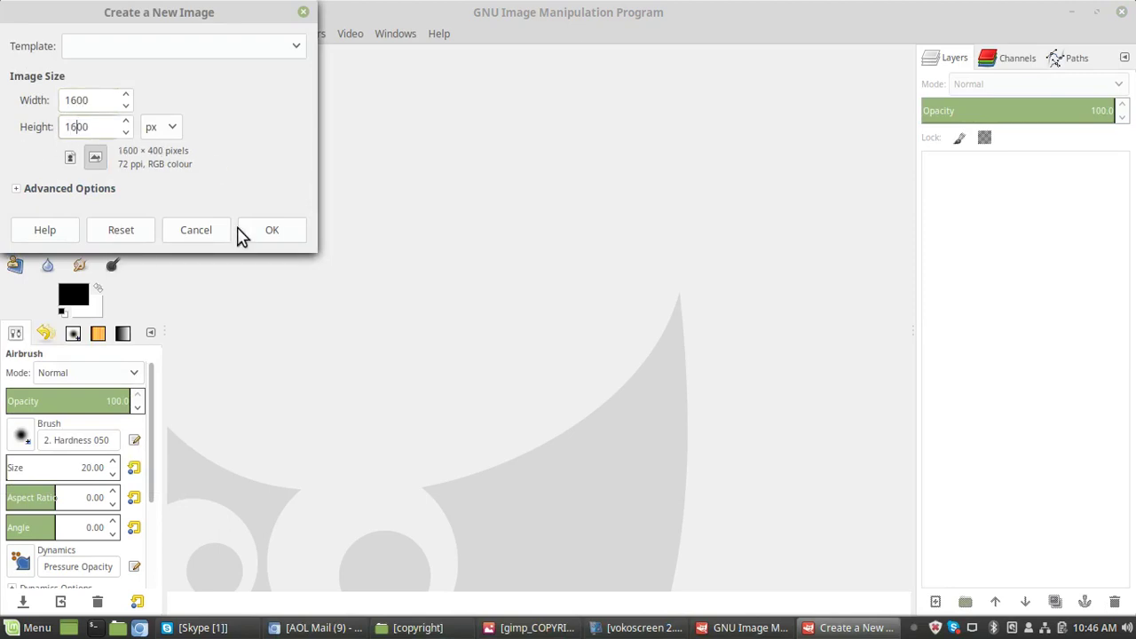
{"action": "left_click", "coordinate": [279, 230]}
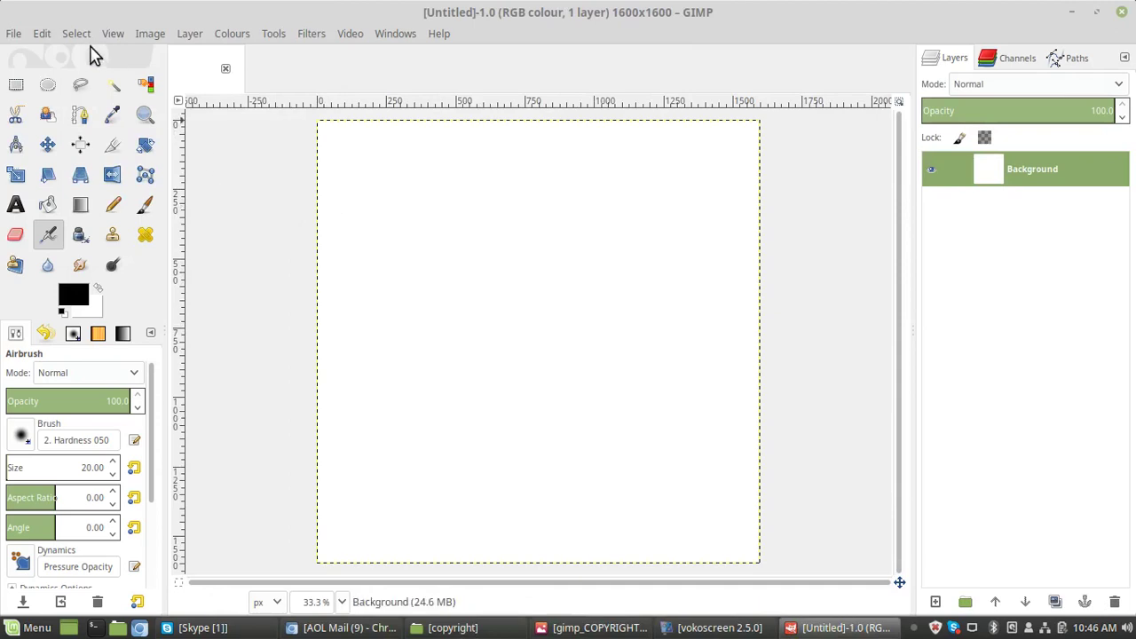
Add a horizontal guide at 50% using New Guide (by Percent).
{"action": "left_click", "coordinate": [150, 37]}
{"action": "mouse_move", "coordinate": [178, 390]}
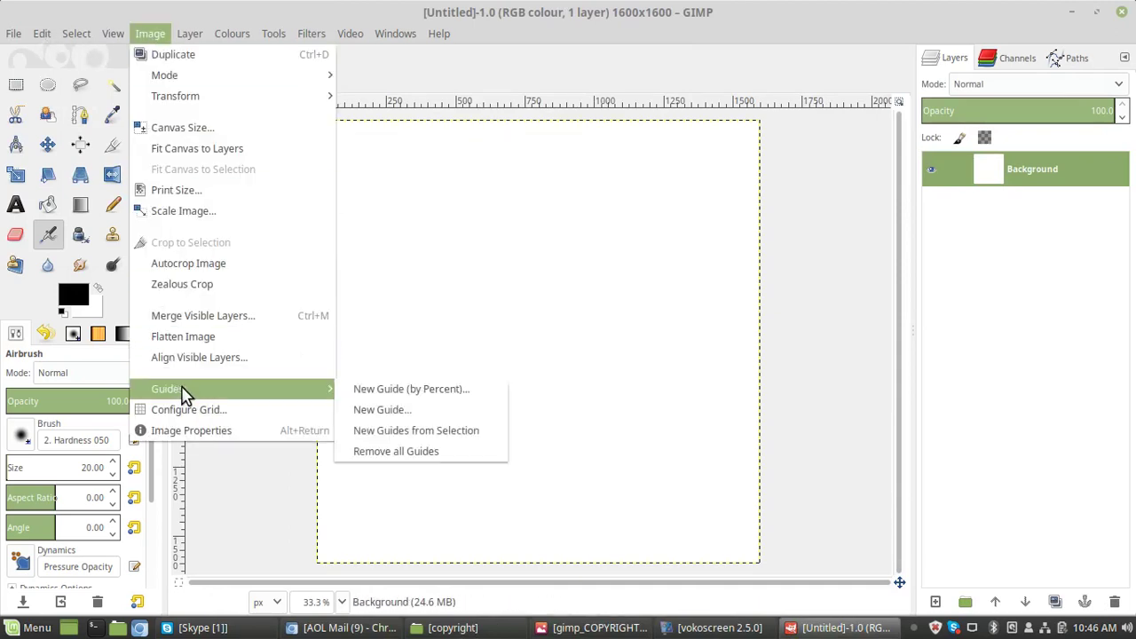
{"action": "left_click", "coordinate": [416, 395]}
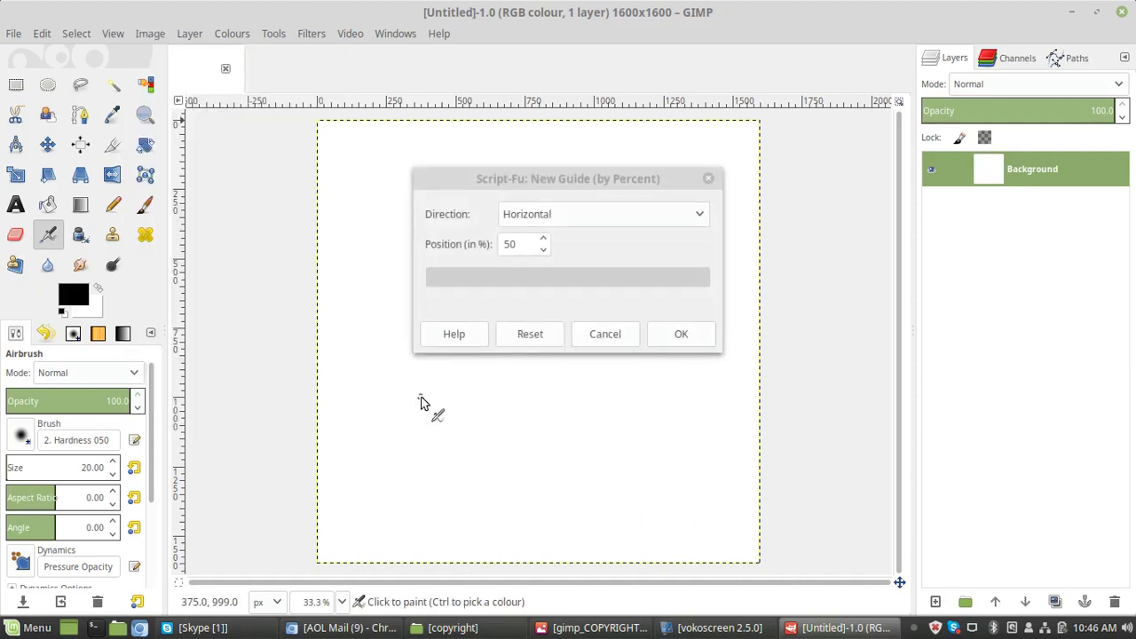
{"action": "left_click", "coordinate": [679, 335]}
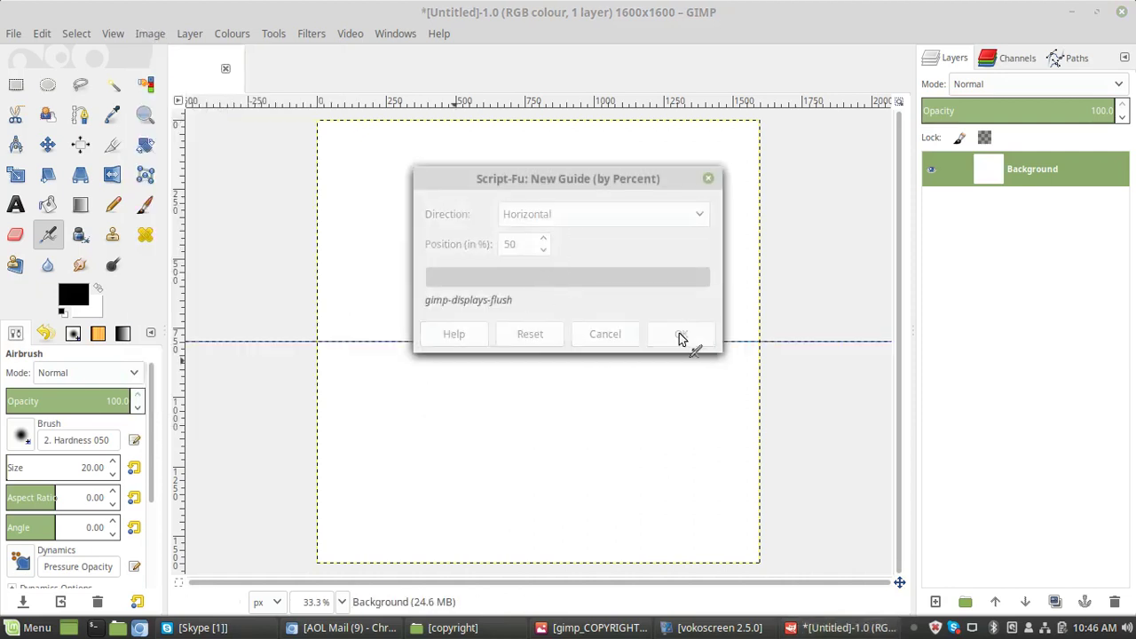
Add a vertical guide at 50% using New Guide (by Percent).
{"action": "left_click", "coordinate": [152, 36]}
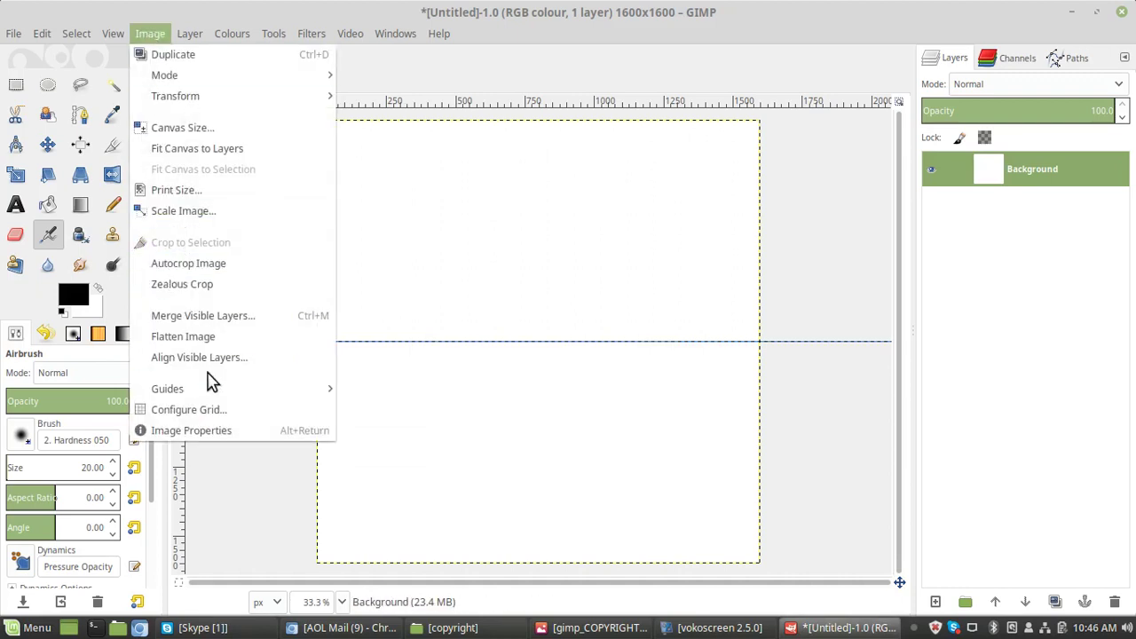
{"action": "mouse_move", "coordinate": [327, 391]}
{"action": "left_click", "coordinate": [372, 386]}
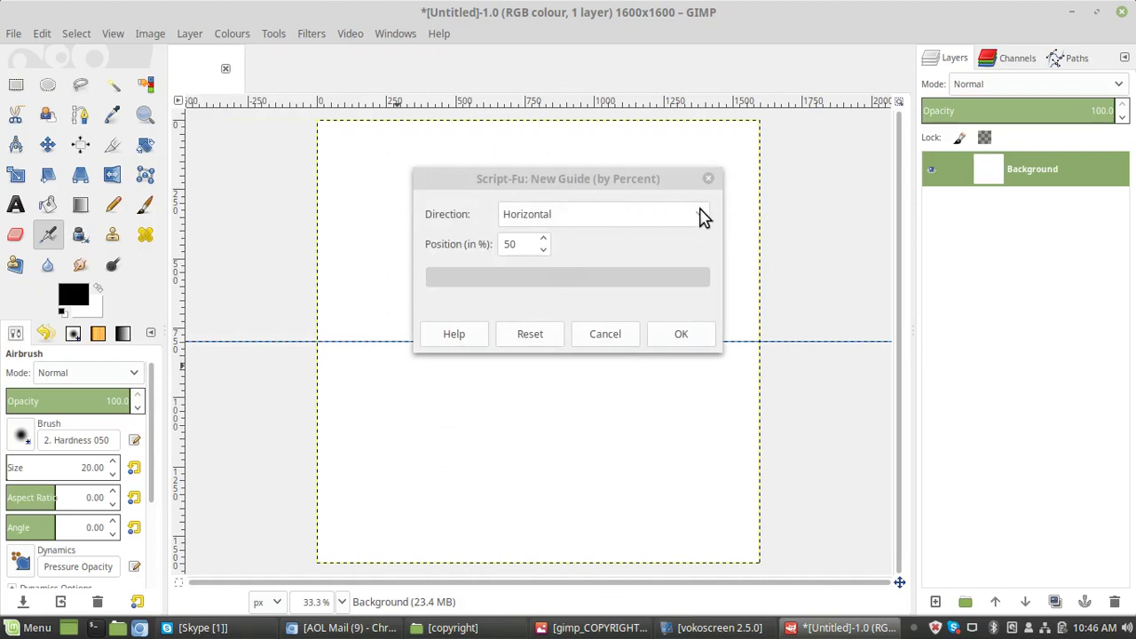
{"action": "left_click", "coordinate": [701, 216]}
{"action": "left_click", "coordinate": [664, 242]}
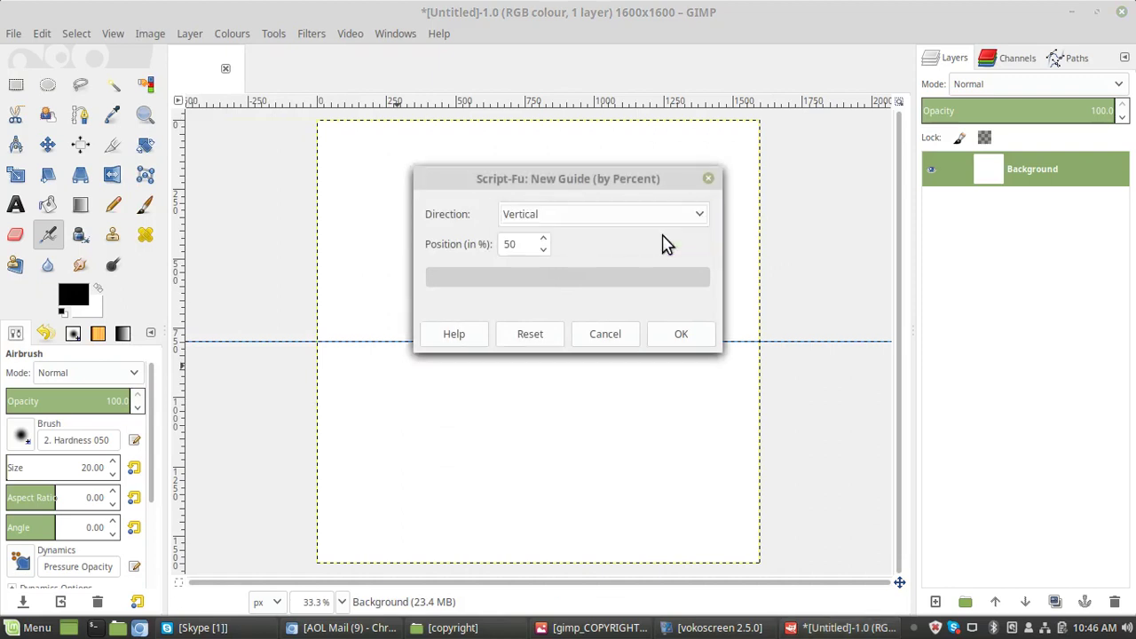
{"action": "left_click", "coordinate": [680, 334]}
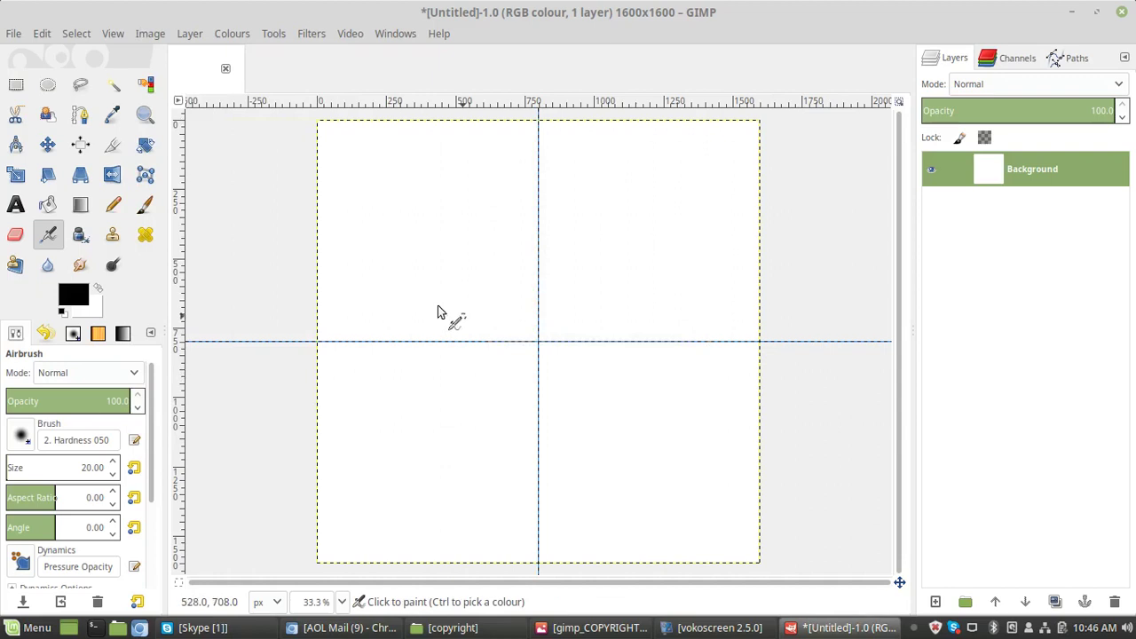
Draw a circle with Ellipse Select, centred on the guide intersection.
{"action": "left_click", "coordinate": [48, 89]}
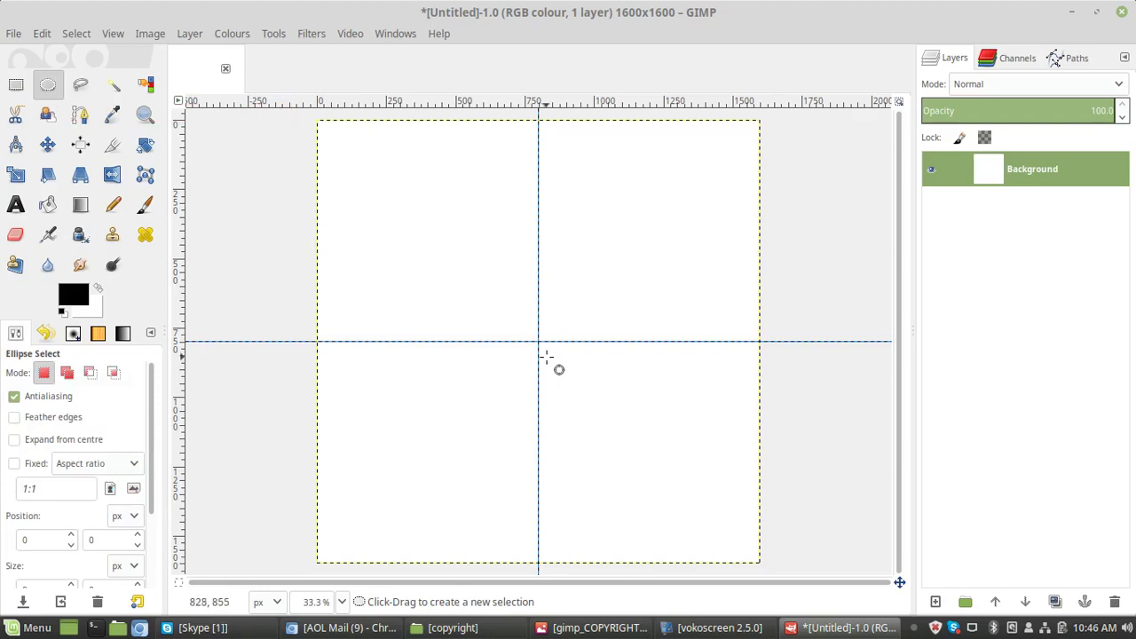
{"action": "left_click_drag", "start_coordinate": [550, 355], "coordinate": [658, 471]}
{"action": "key", "text": "ctrl"}
{"action": "key", "text": "shift"}
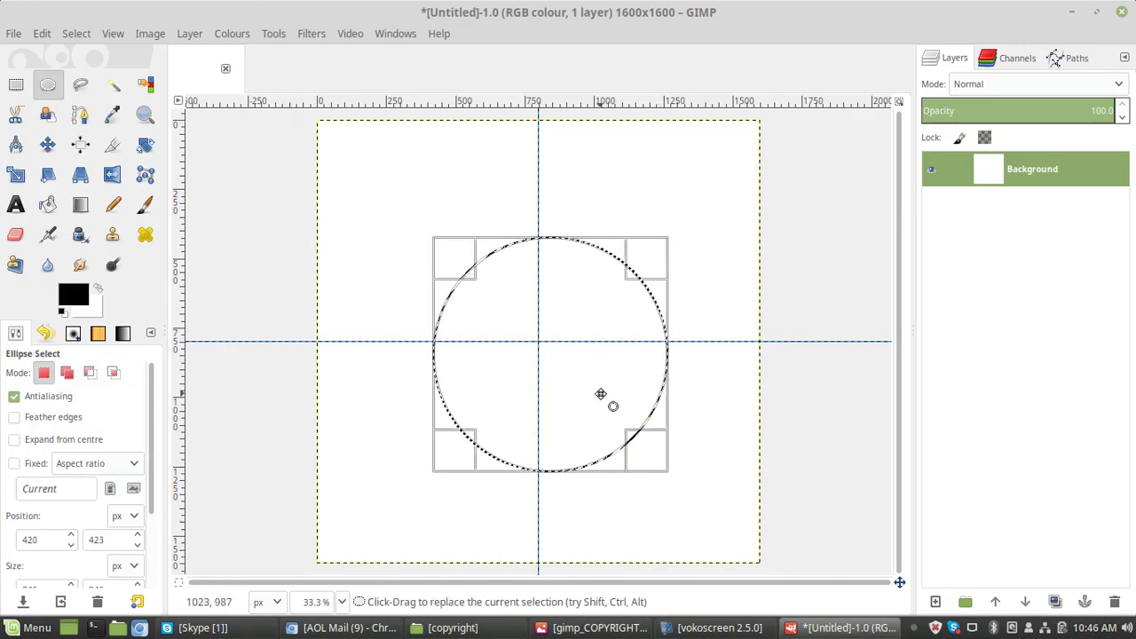
{"action": "left_click_drag", "start_coordinate": [601, 393], "coordinate": [592, 383]}
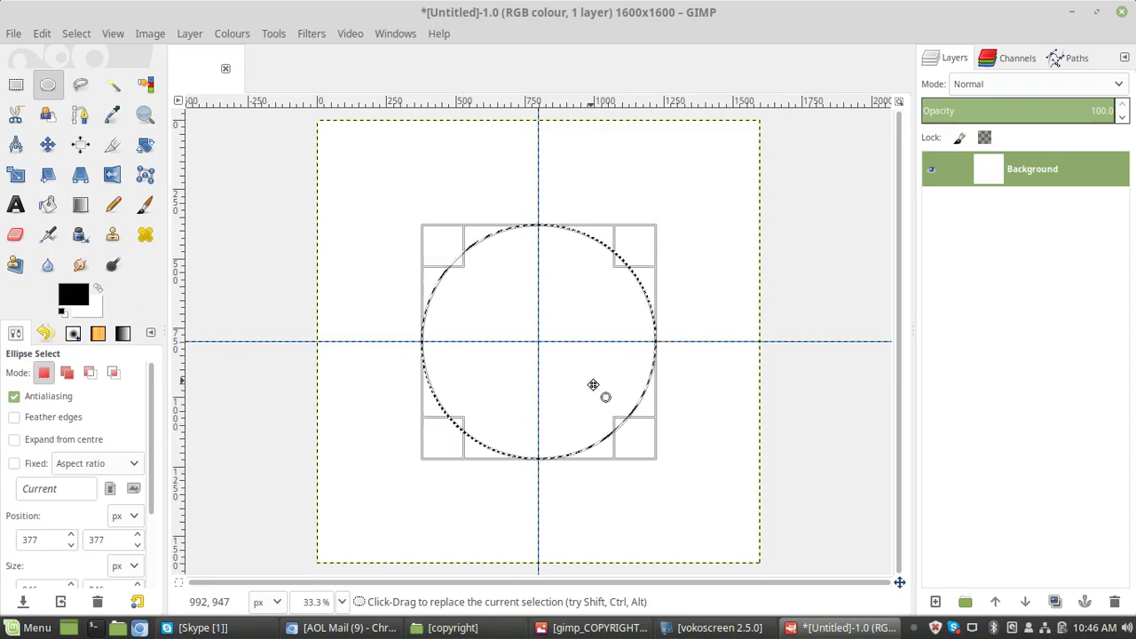
{"action": "left_click_drag", "start_coordinate": [636, 437], "coordinate": [612, 399]}
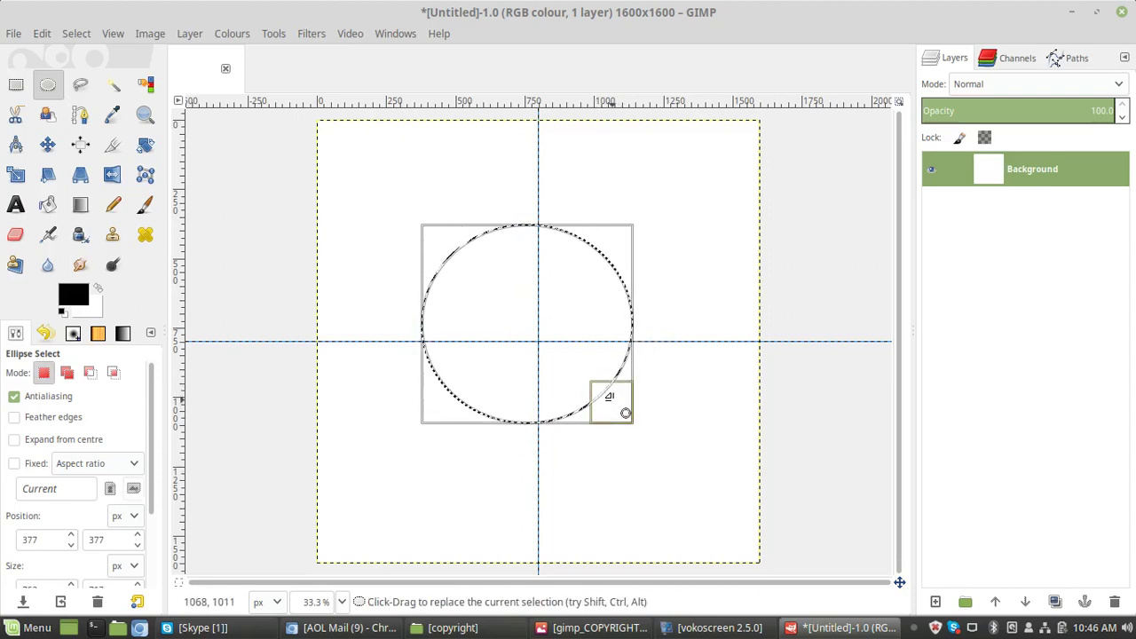
{"action": "left_click_drag", "start_coordinate": [567, 365], "coordinate": [577, 378]}
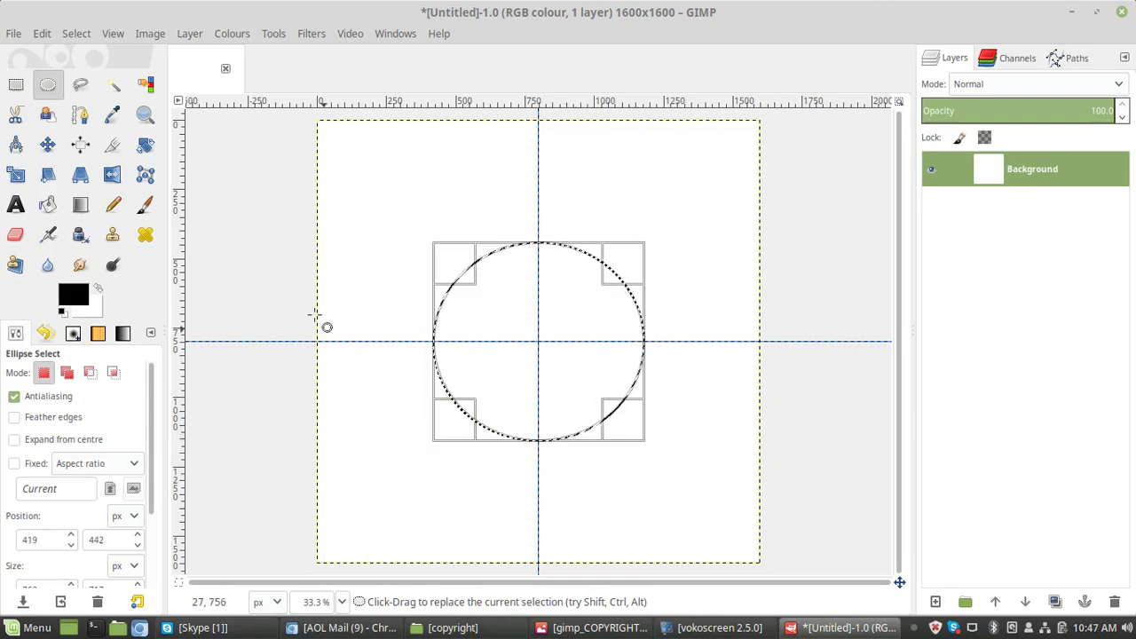
Convert the circular selection into a path.
{"action": "left_click", "coordinate": [76, 35]}
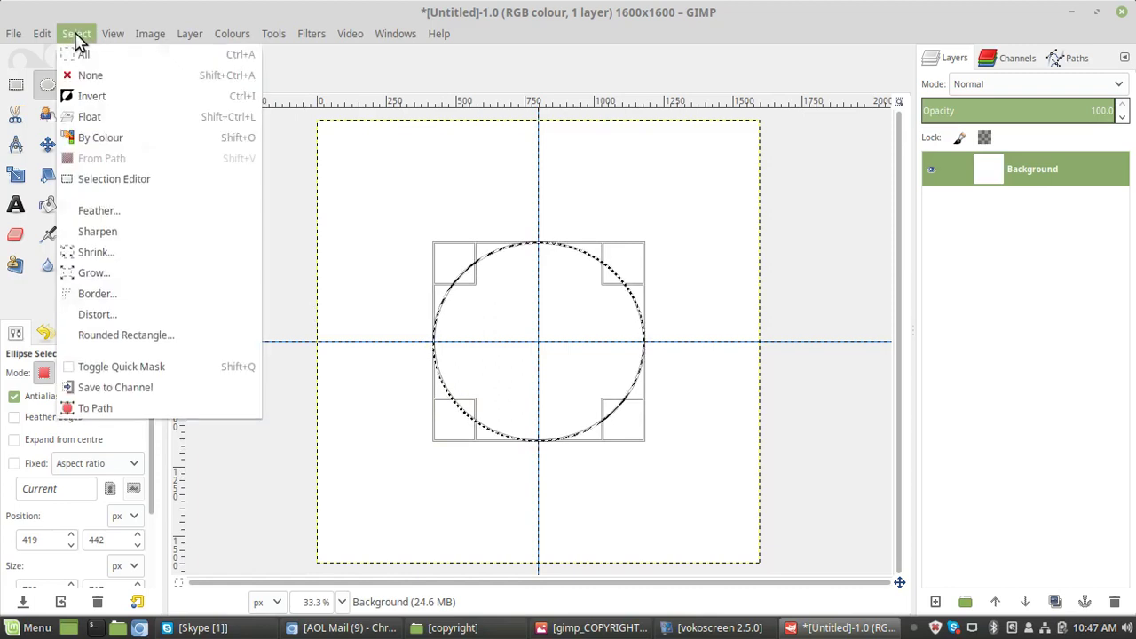
{"action": "left_click", "coordinate": [100, 410]}
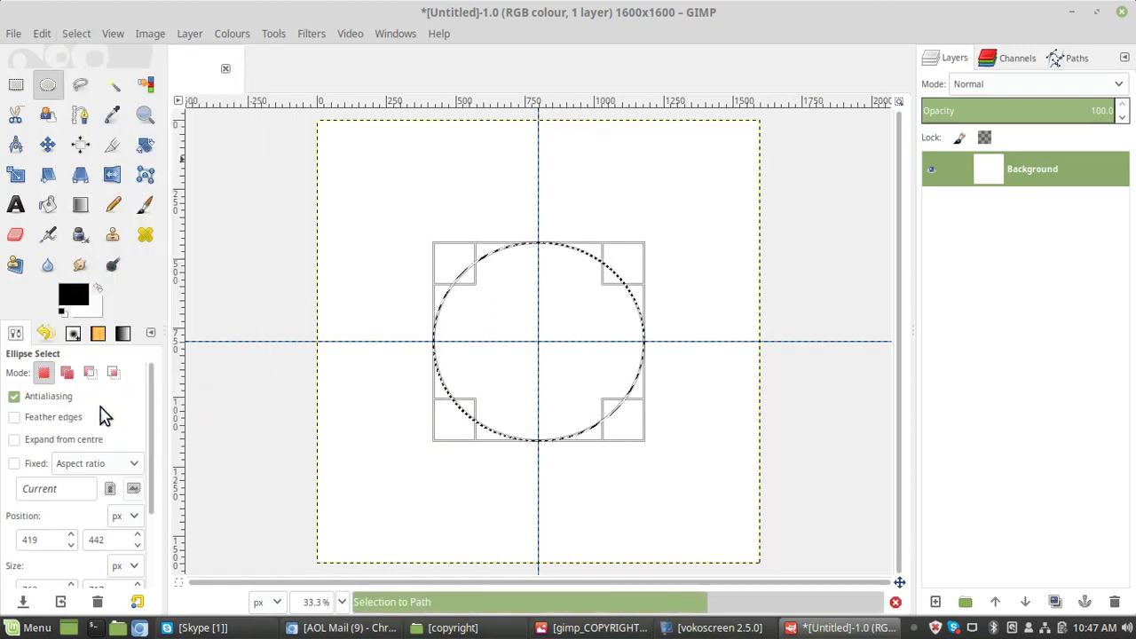
{"action": "left_click", "coordinate": [77, 35]}
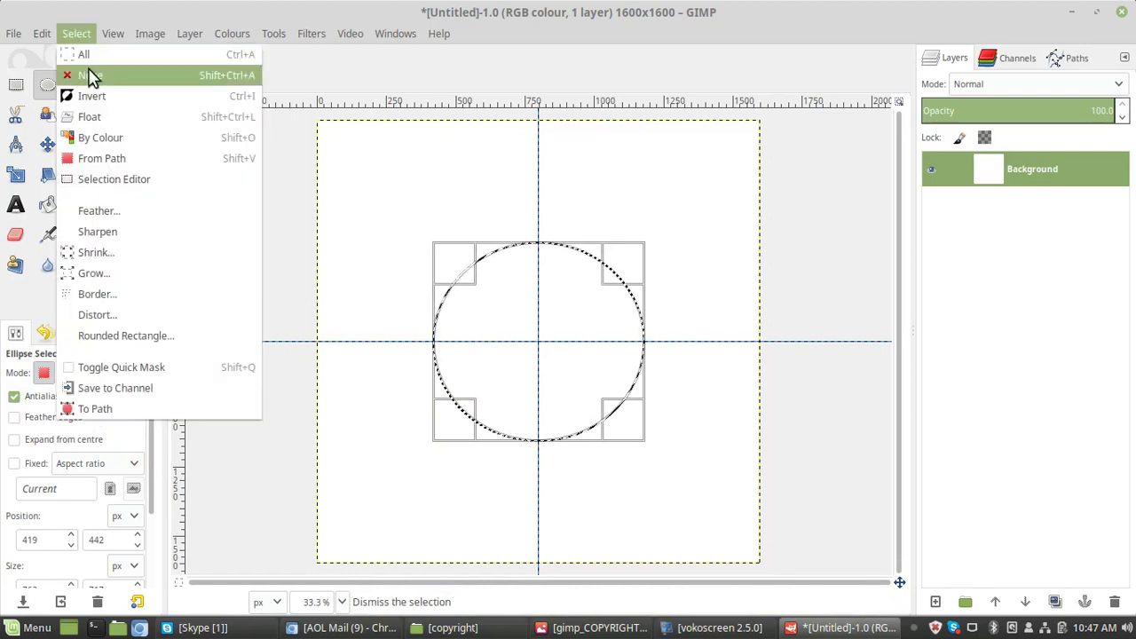
Clear the selection and make the circle path visible in the Paths tab.
{"action": "left_click", "coordinate": [92, 77]}
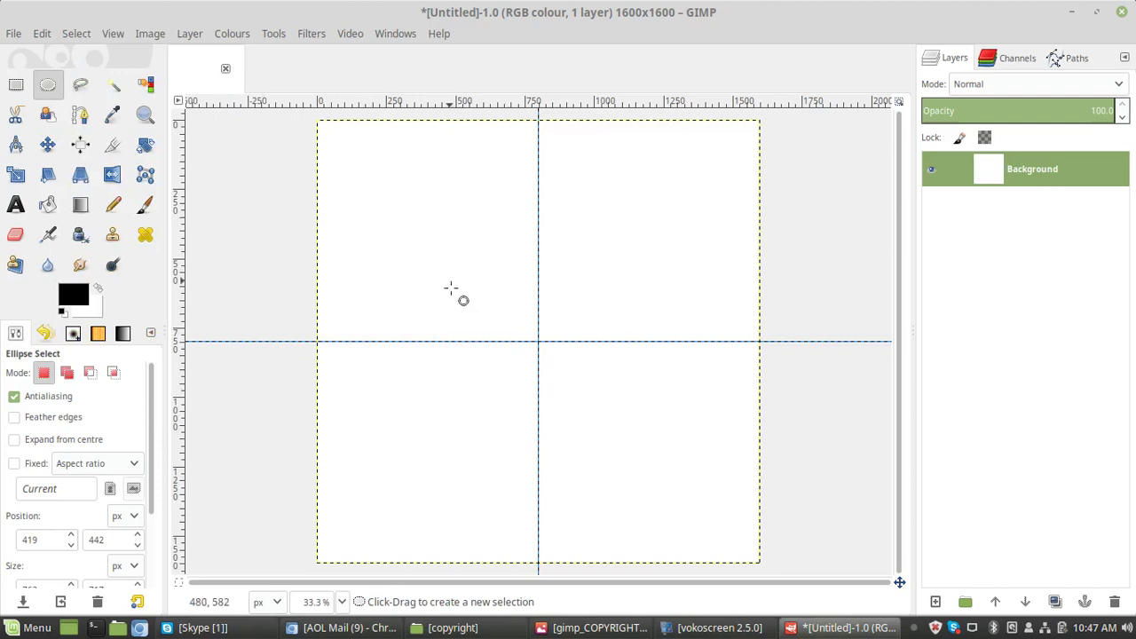
{"action": "left_click", "coordinate": [1074, 64]}
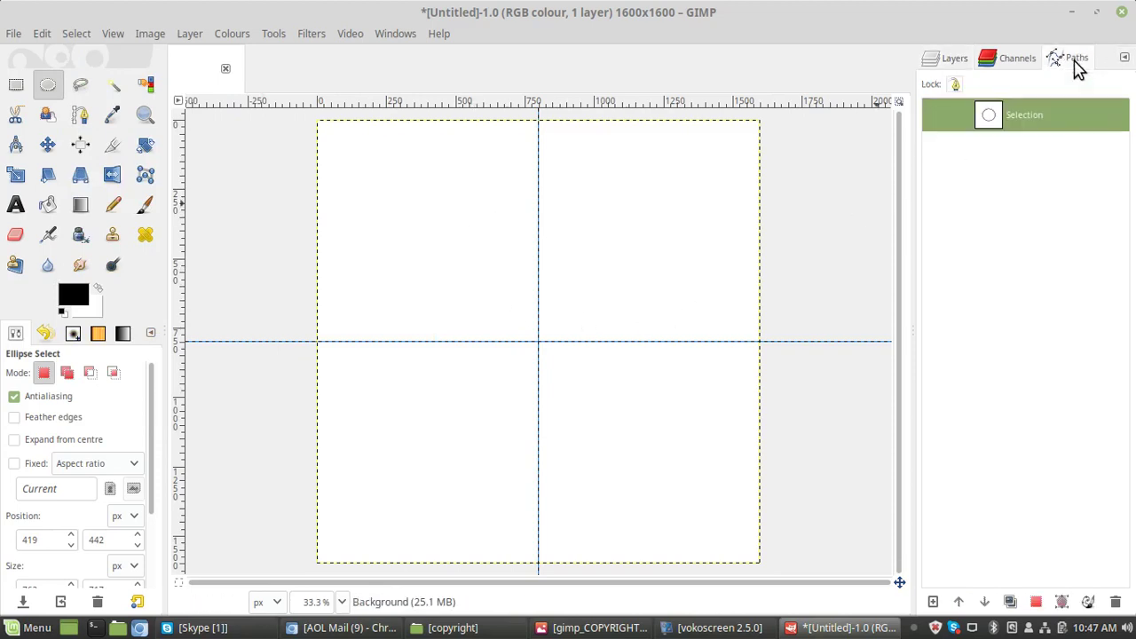
{"action": "left_click", "coordinate": [937, 116]}
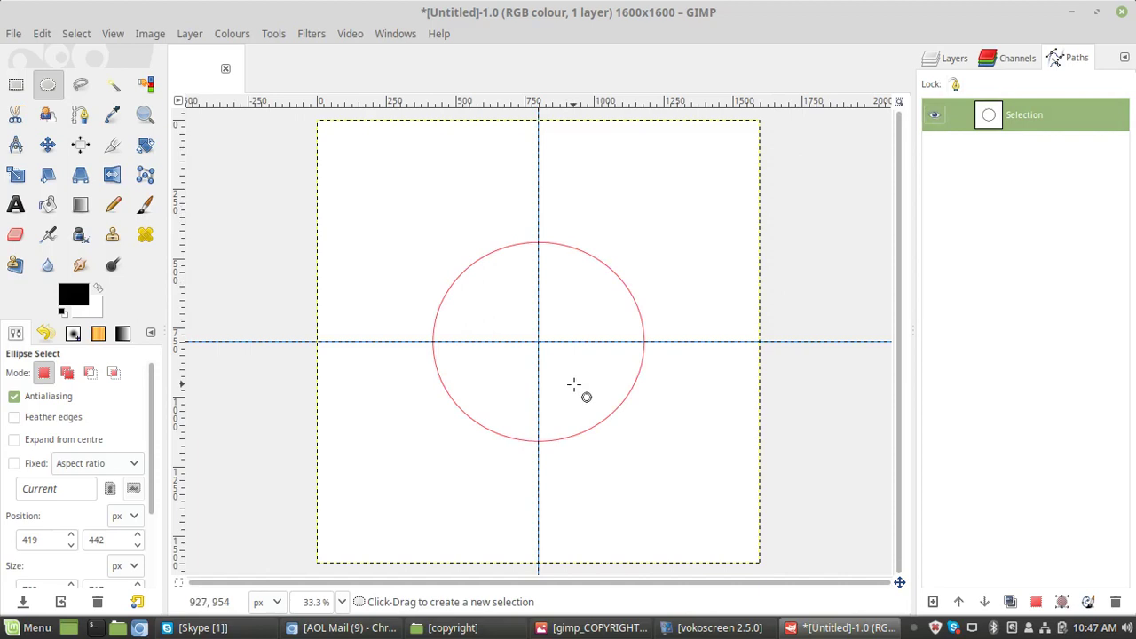
Add a new layer filled with transparency above the Background.
{"action": "left_click", "coordinate": [953, 59]}
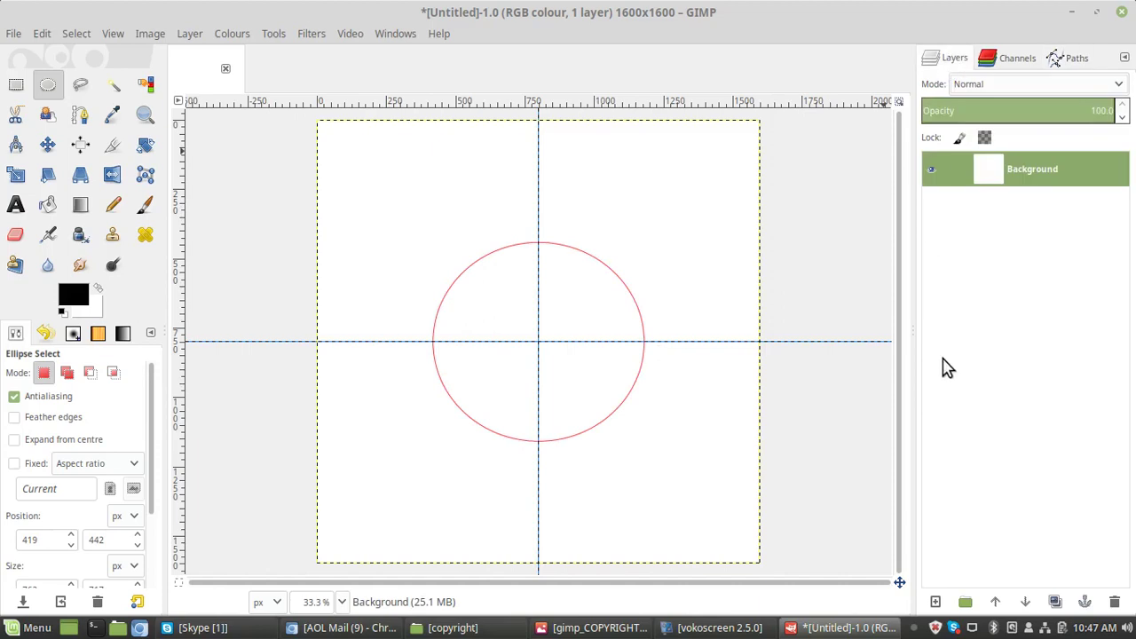
{"action": "left_click", "coordinate": [935, 603]}
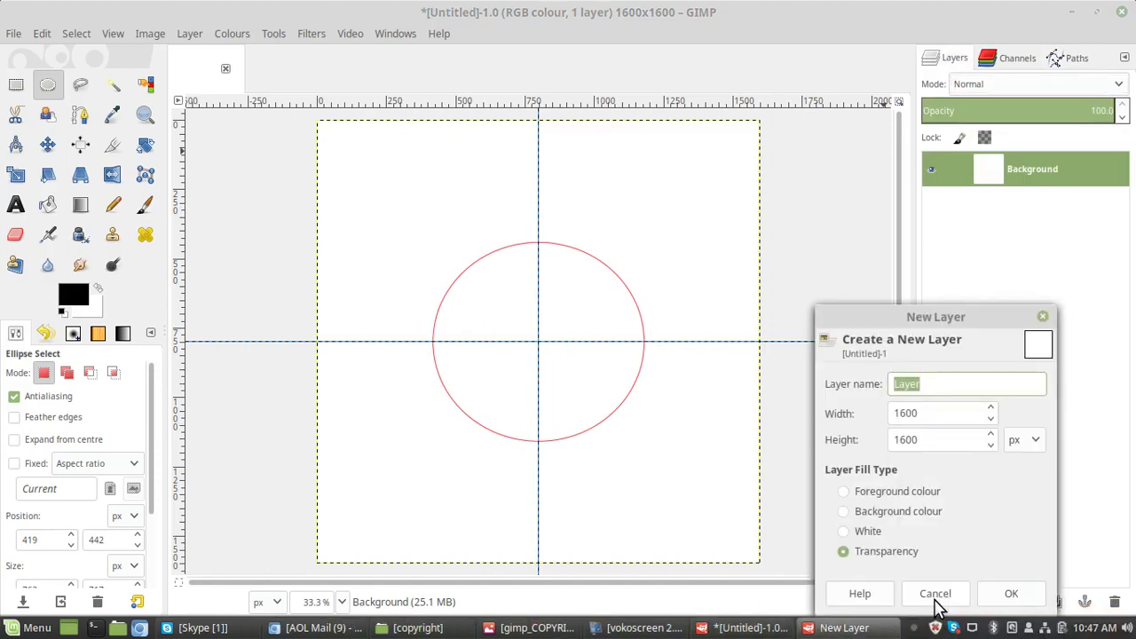
{"action": "left_click", "coordinate": [1015, 594]}
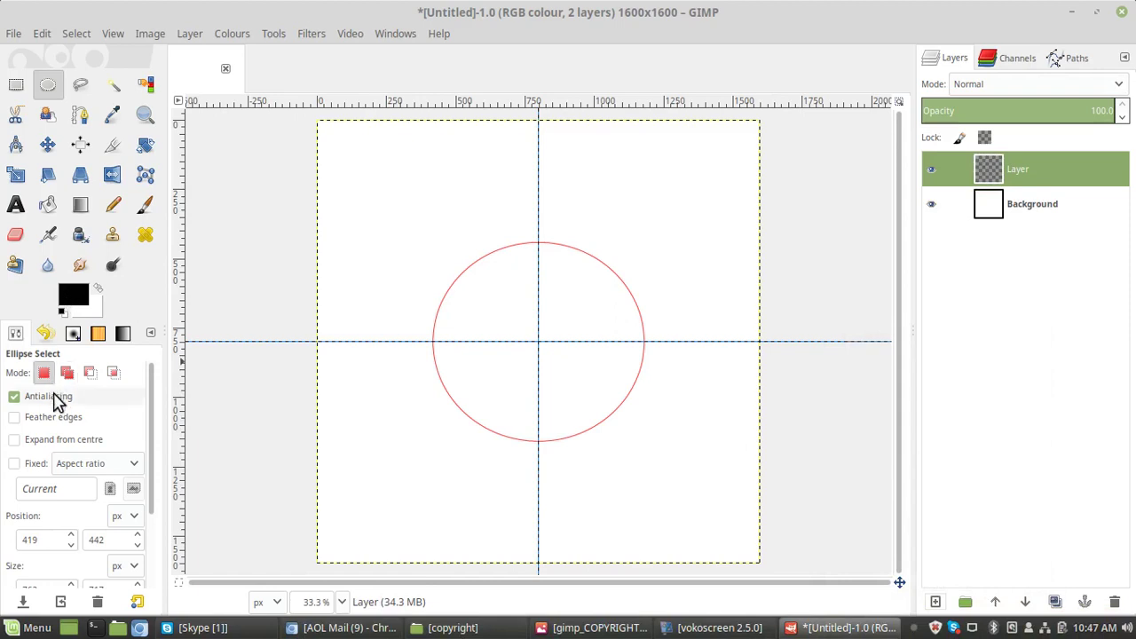
Set the Text tool colour to the purple 910596 from colour history.
{"action": "left_click", "coordinate": [16, 205]}
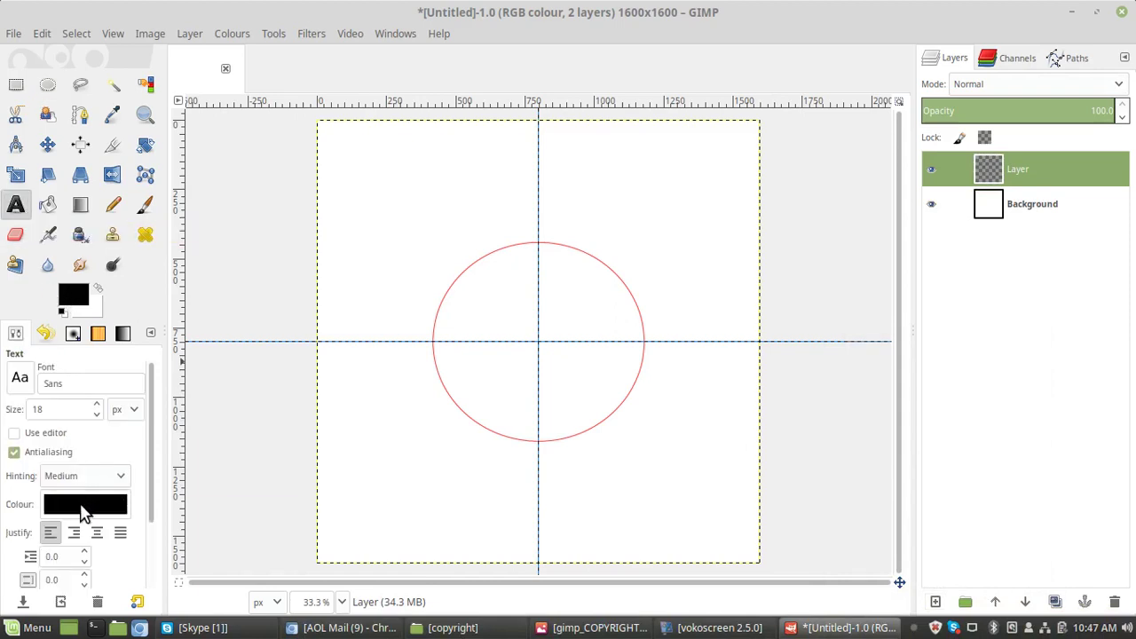
{"action": "left_click", "coordinate": [79, 503]}
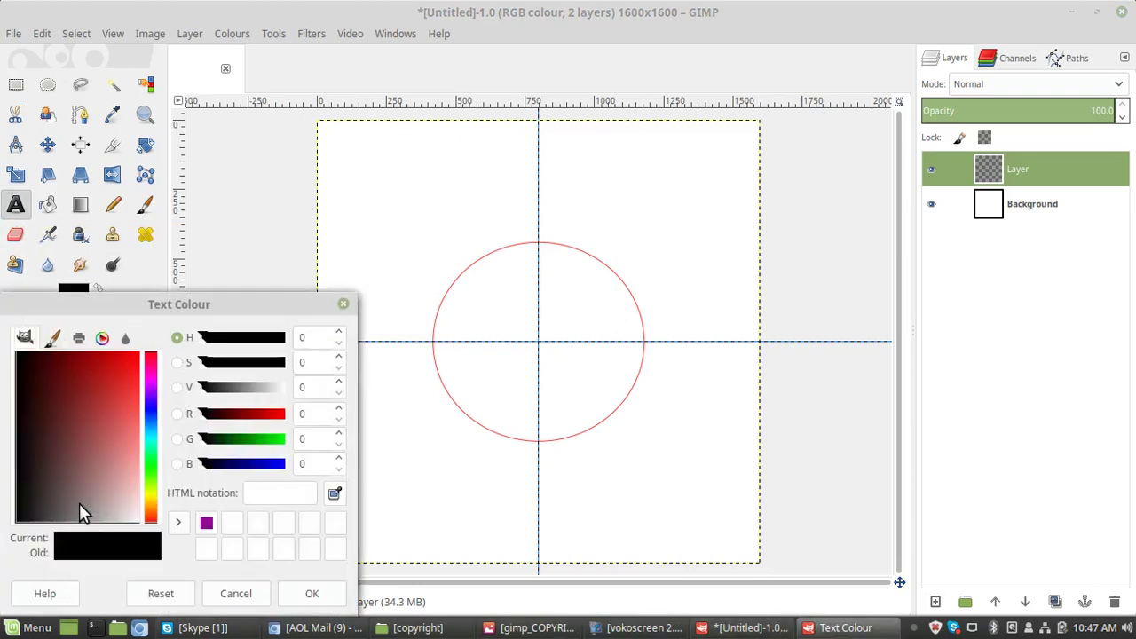
{"action": "left_click", "coordinate": [206, 524]}
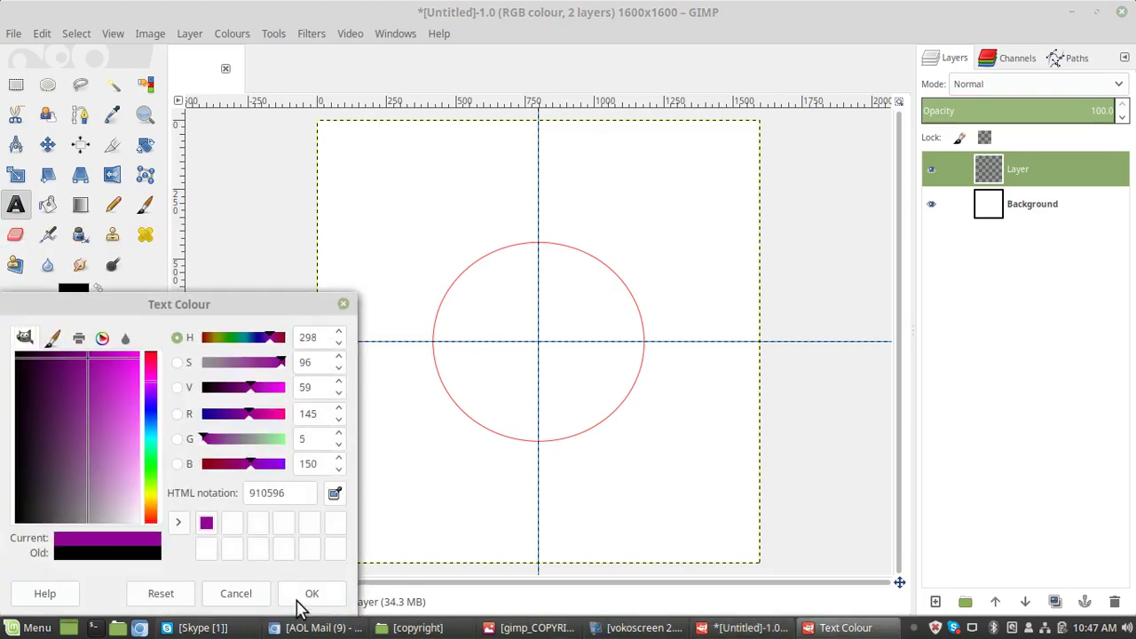
{"action": "left_click", "coordinate": [303, 594]}
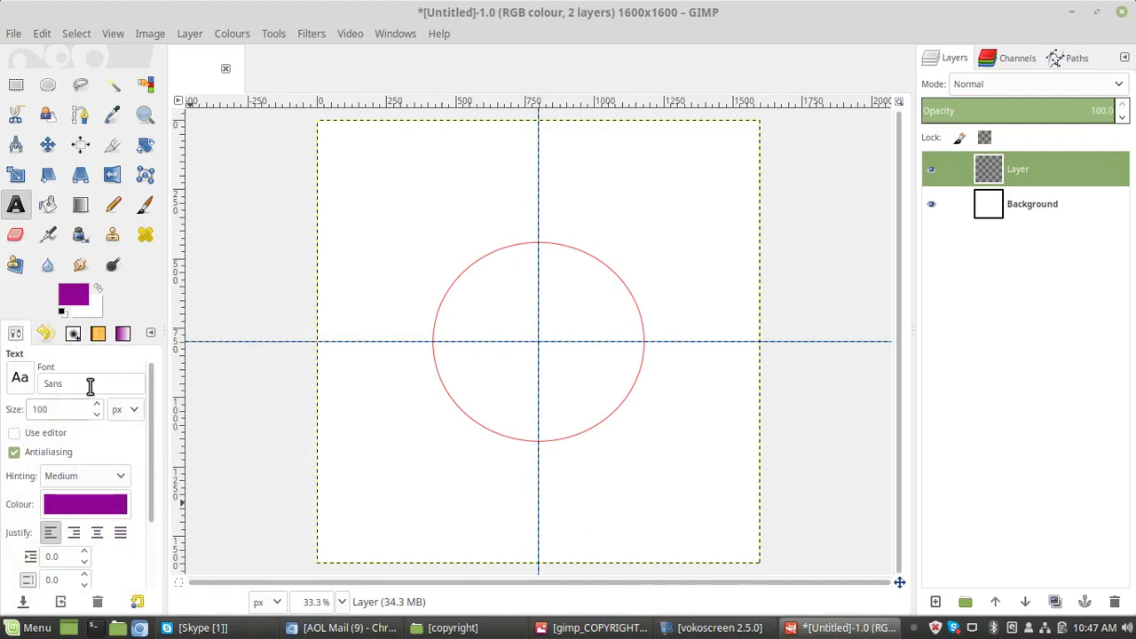
Choose Sans Bold and type the owner's name near the canvas top-left.
{"action": "left_click", "coordinate": [89, 382]}
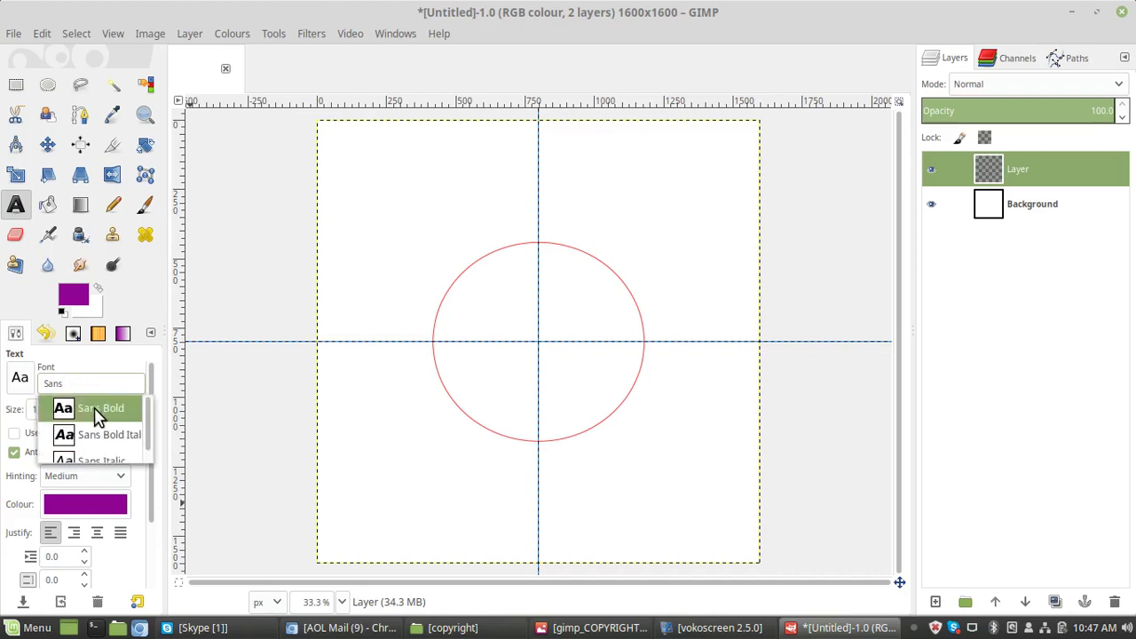
{"action": "left_click", "coordinate": [98, 409]}
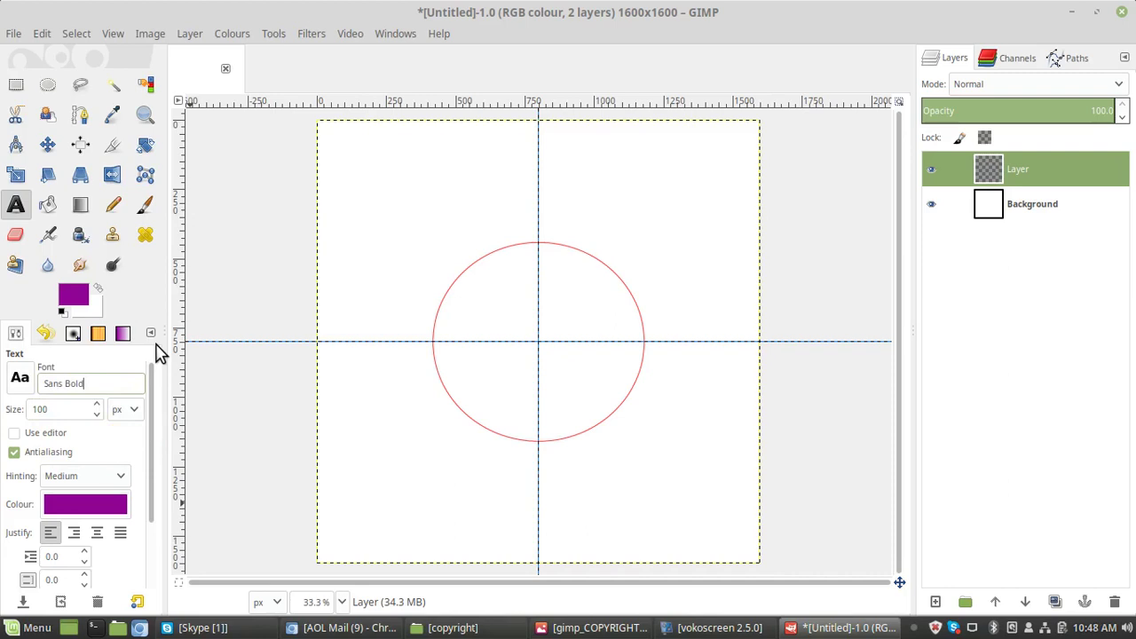
{"action": "left_click", "coordinate": [353, 148]}
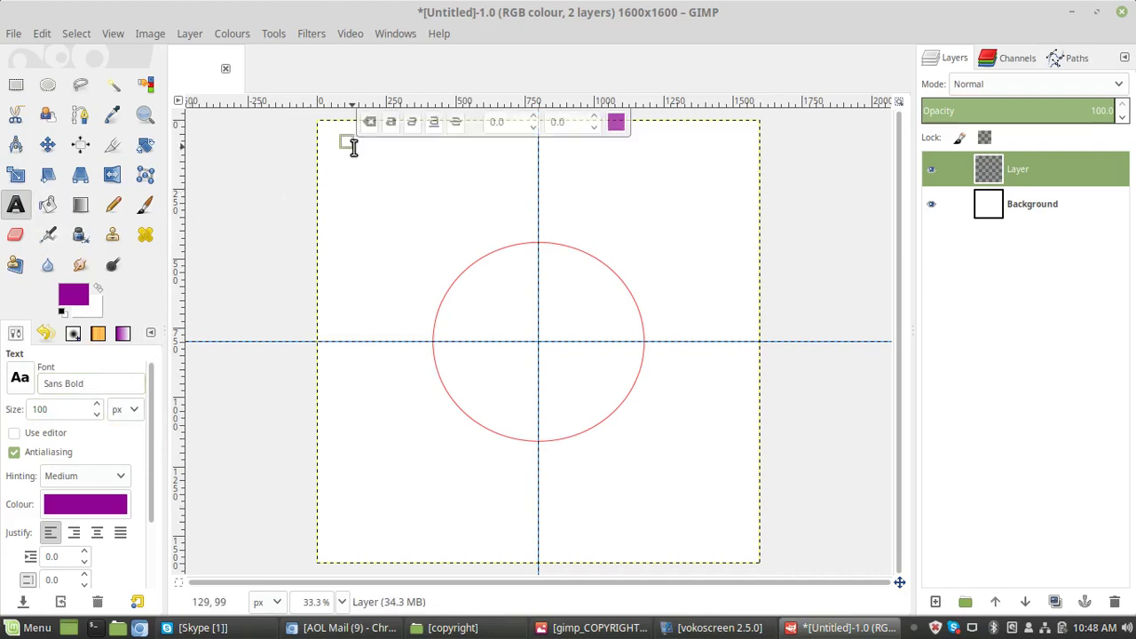
{"action": "type", "text": "S"}
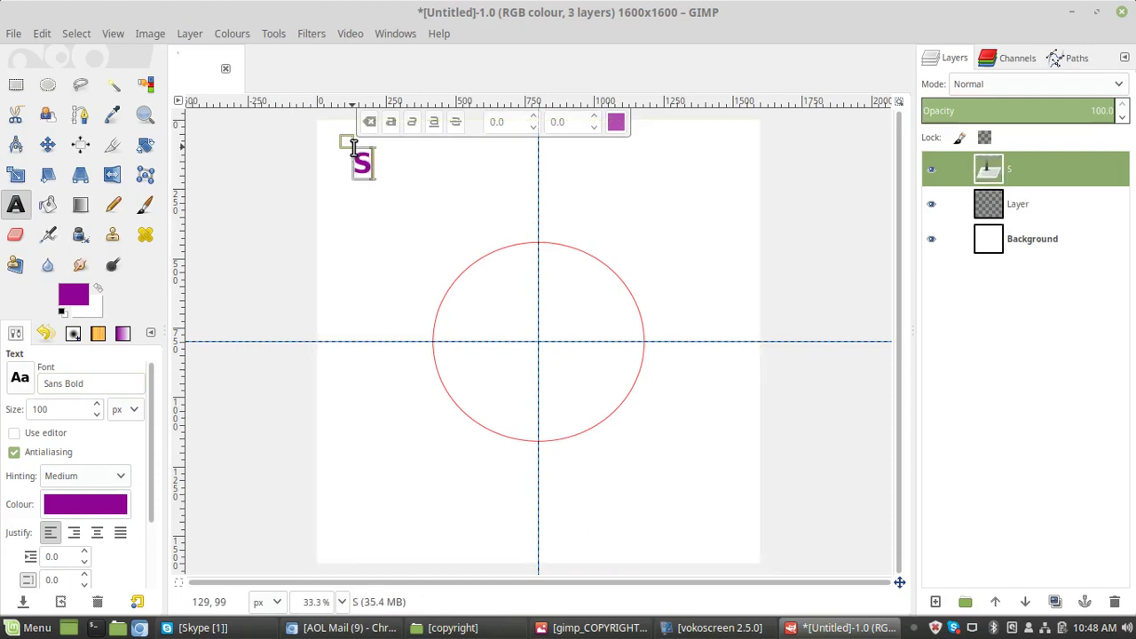
{"action": "type", "text": "teven"}
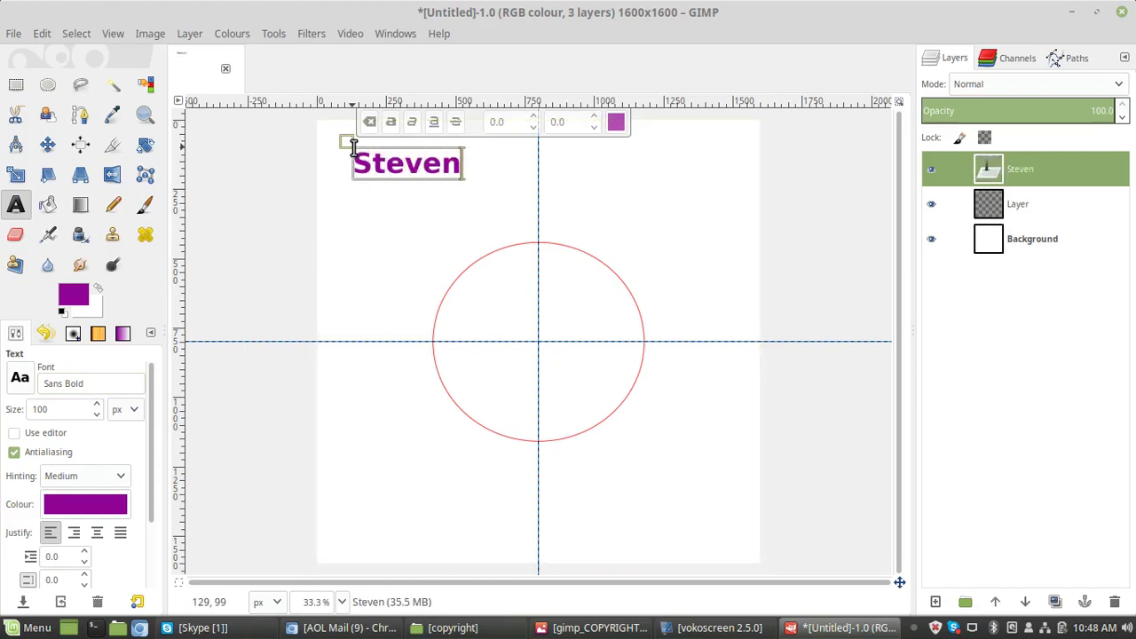
{"action": "type", "text": ":"}
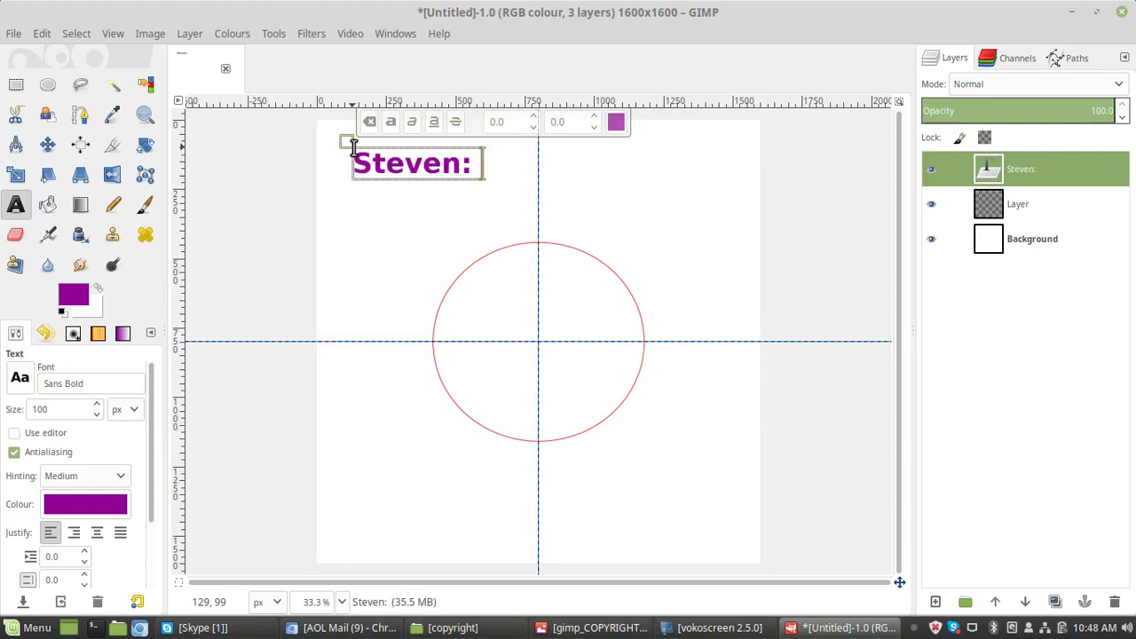
{"action": "type", "text": " fami"}
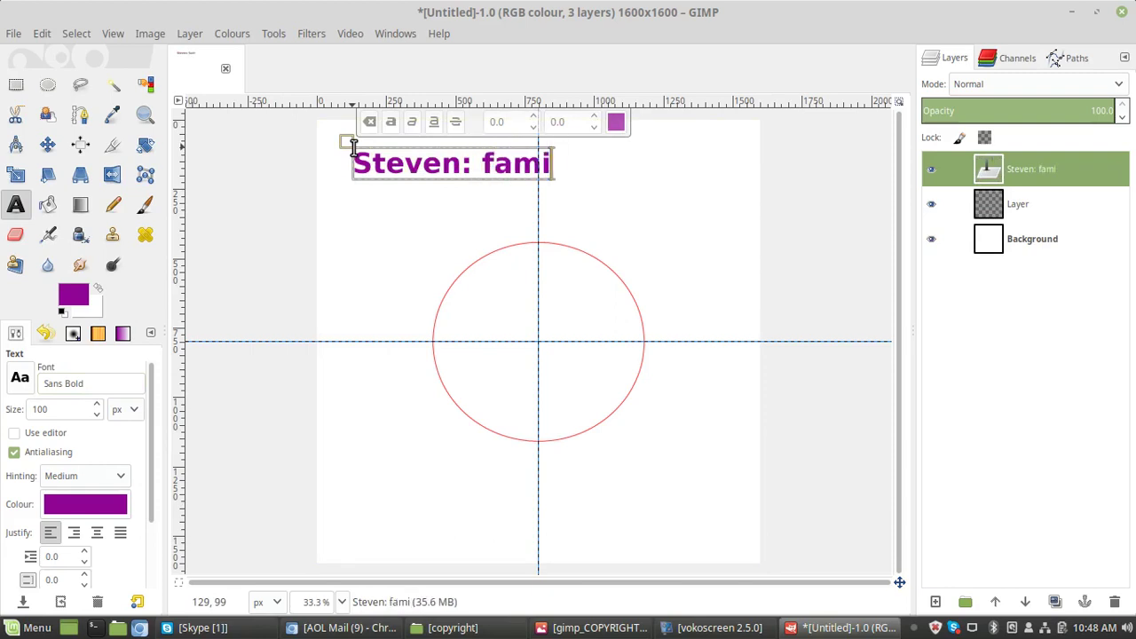
{"action": "type", "text": "ly K"}
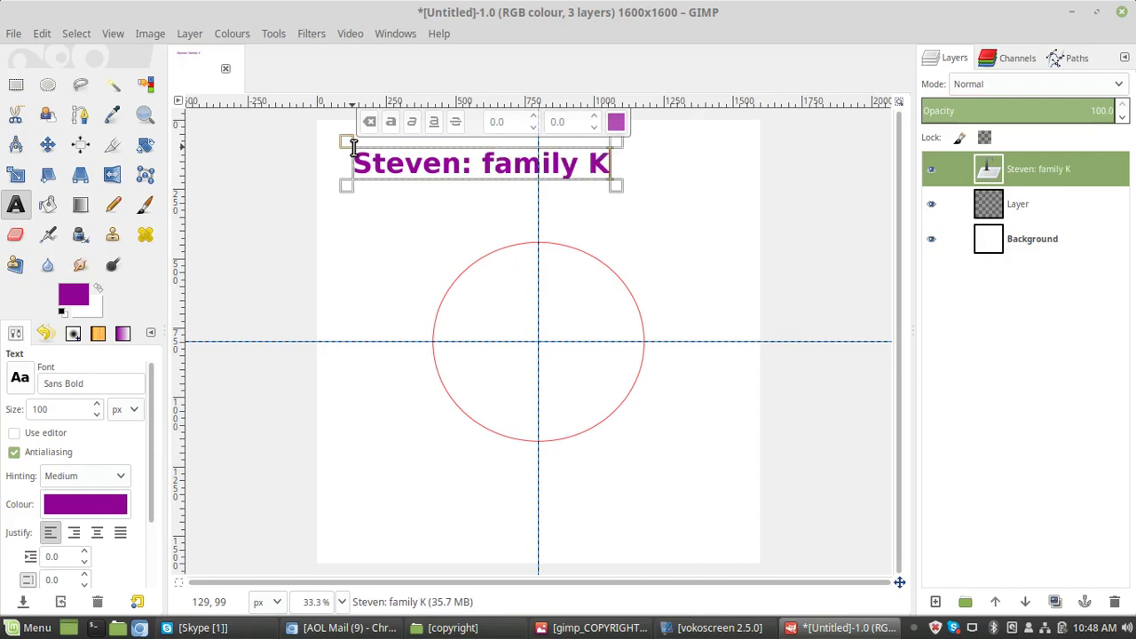
{"action": "type", "text": "irk"}
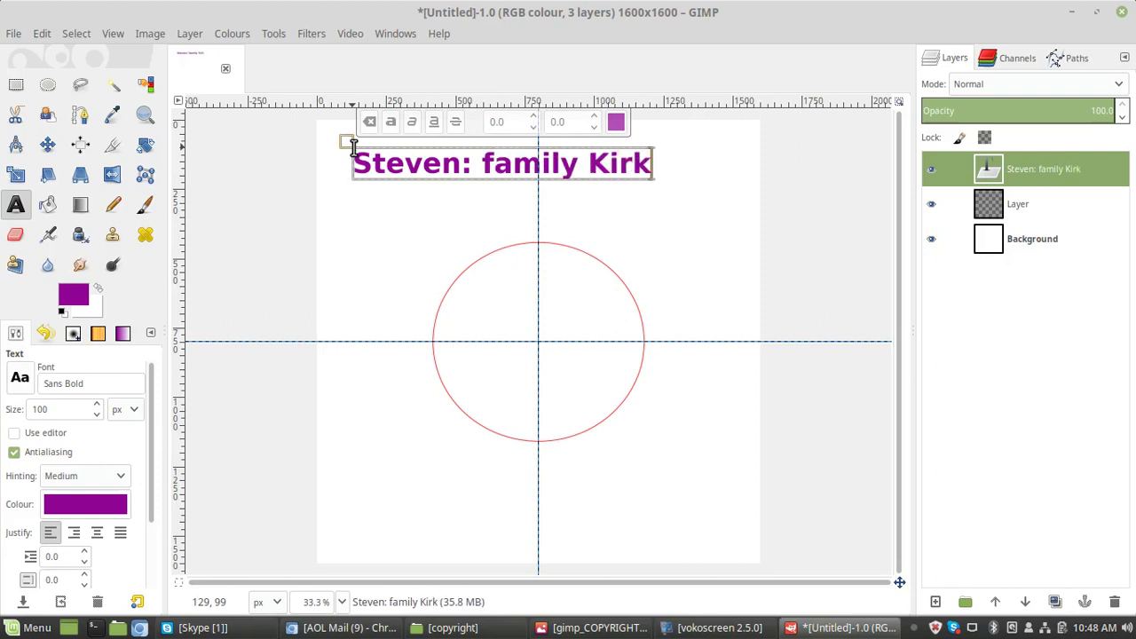
Add a transparent layer and type 'Copyright' near the canvas bottom-left.
{"action": "left_click", "coordinate": [936, 602]}
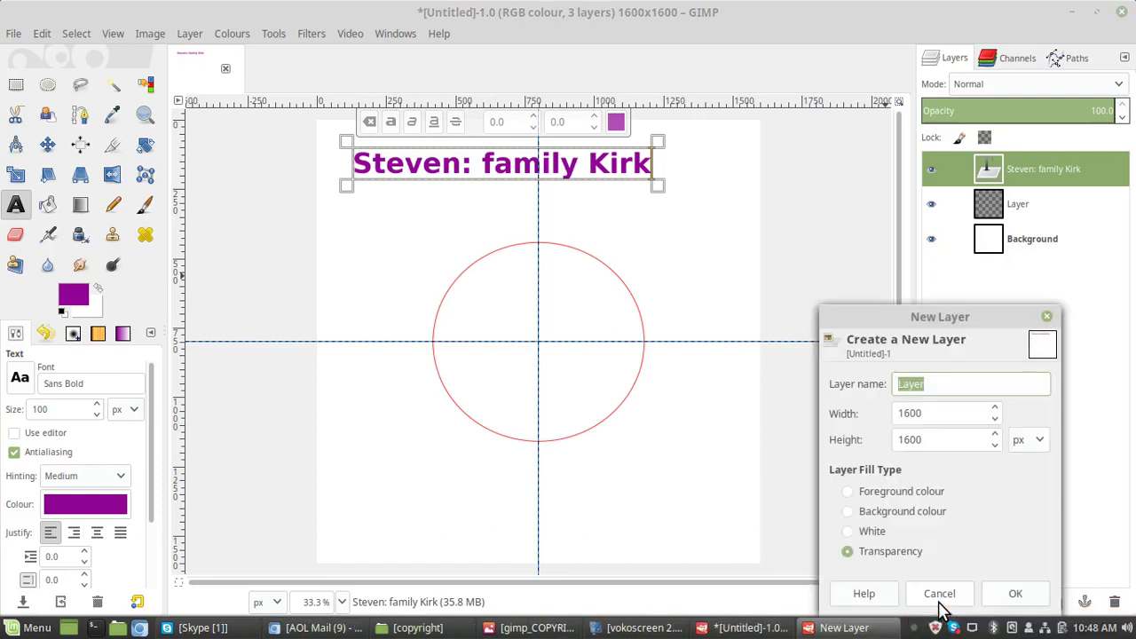
{"action": "left_click", "coordinate": [1009, 595]}
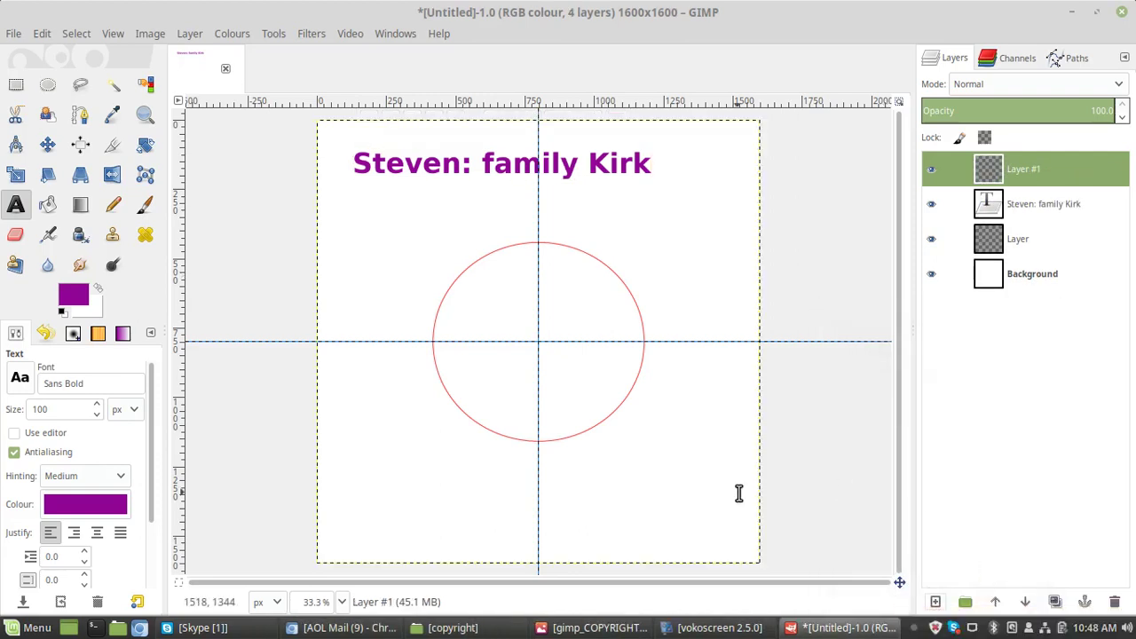
{"action": "left_click", "coordinate": [363, 530]}
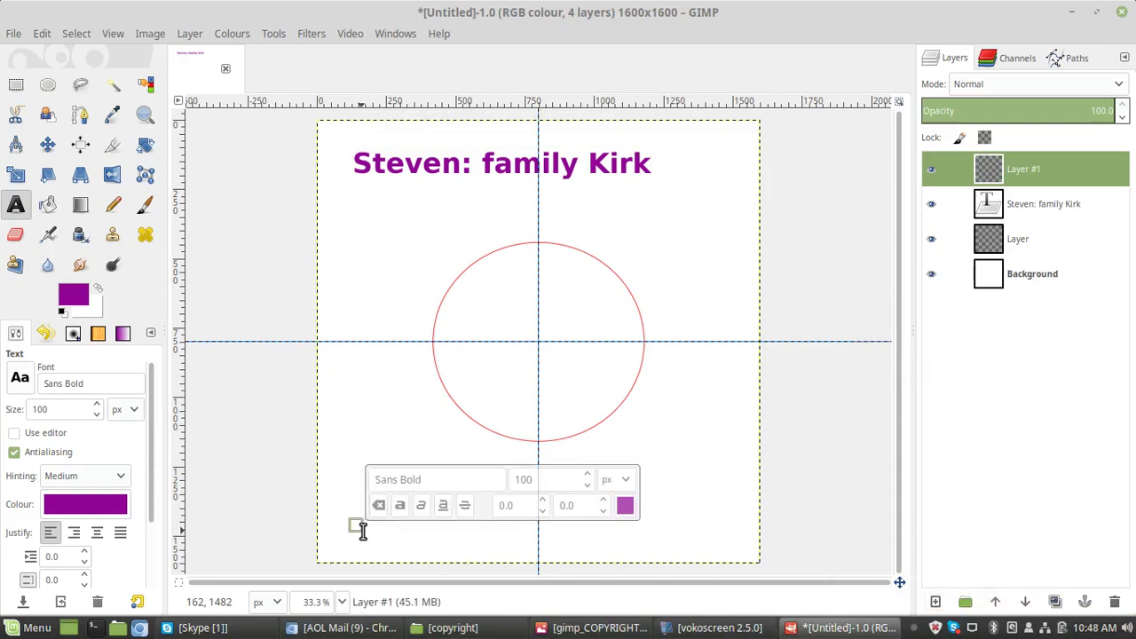
{"action": "type", "text": "Cop"}
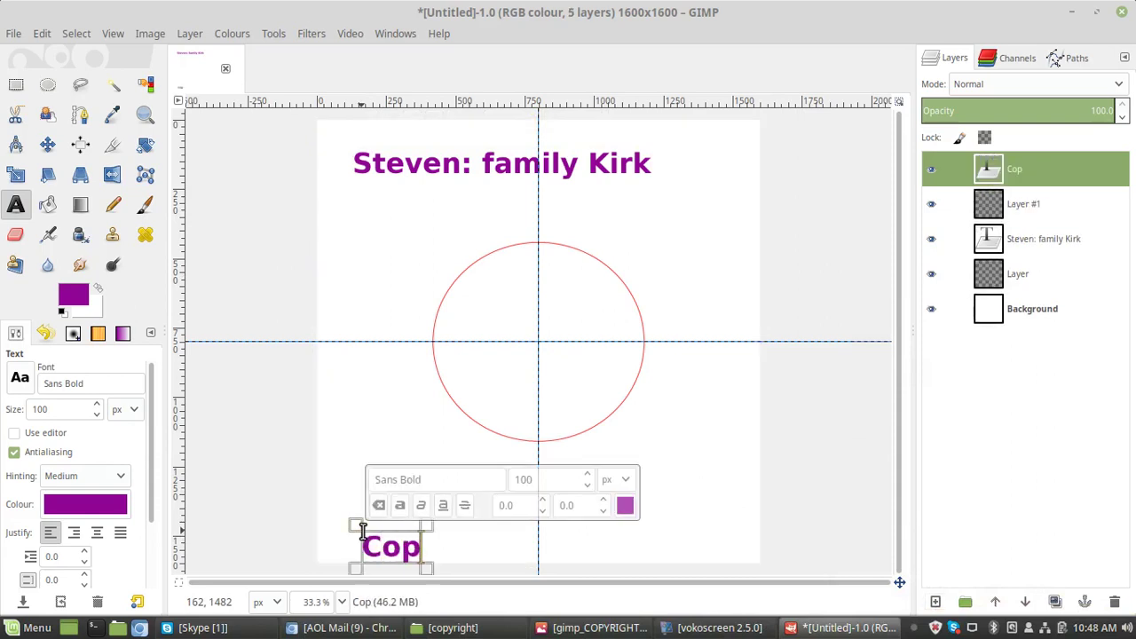
{"action": "type", "text": "yright"}
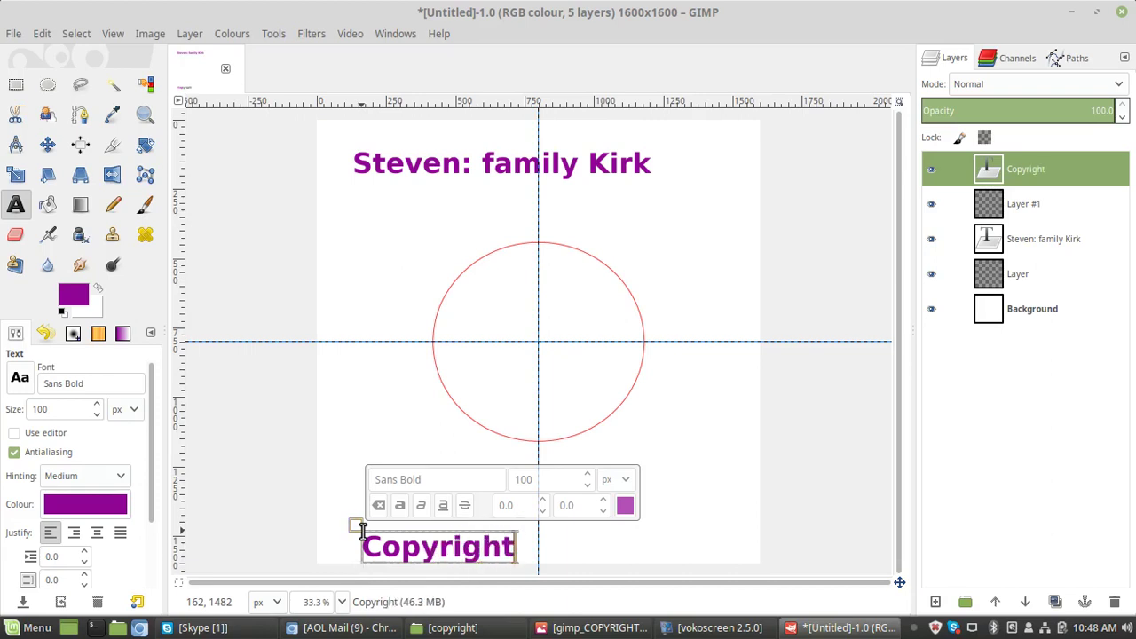
Bend the name text layer along the circle path.
{"action": "left_click", "coordinate": [1034, 250]}
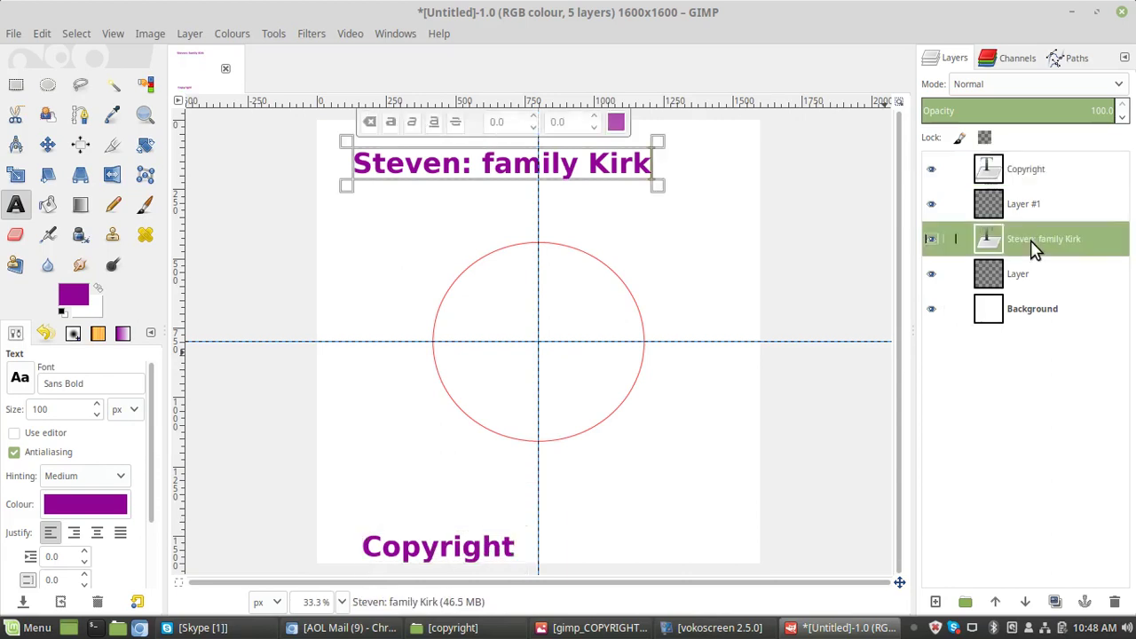
{"action": "right_click", "coordinate": [1032, 248]}
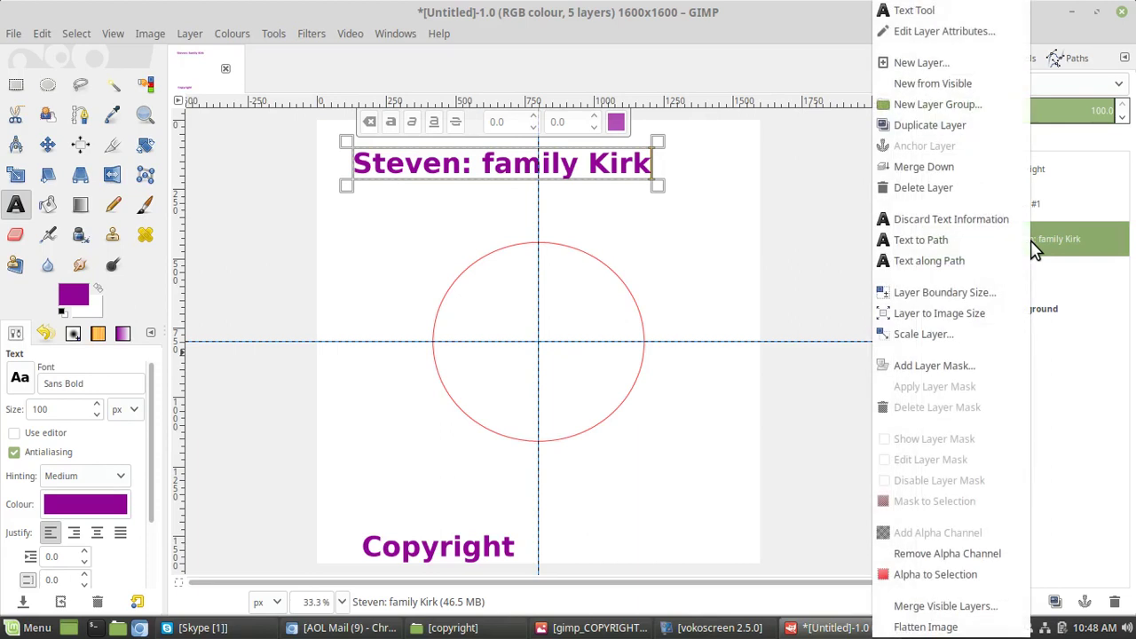
{"action": "left_click", "coordinate": [920, 264]}
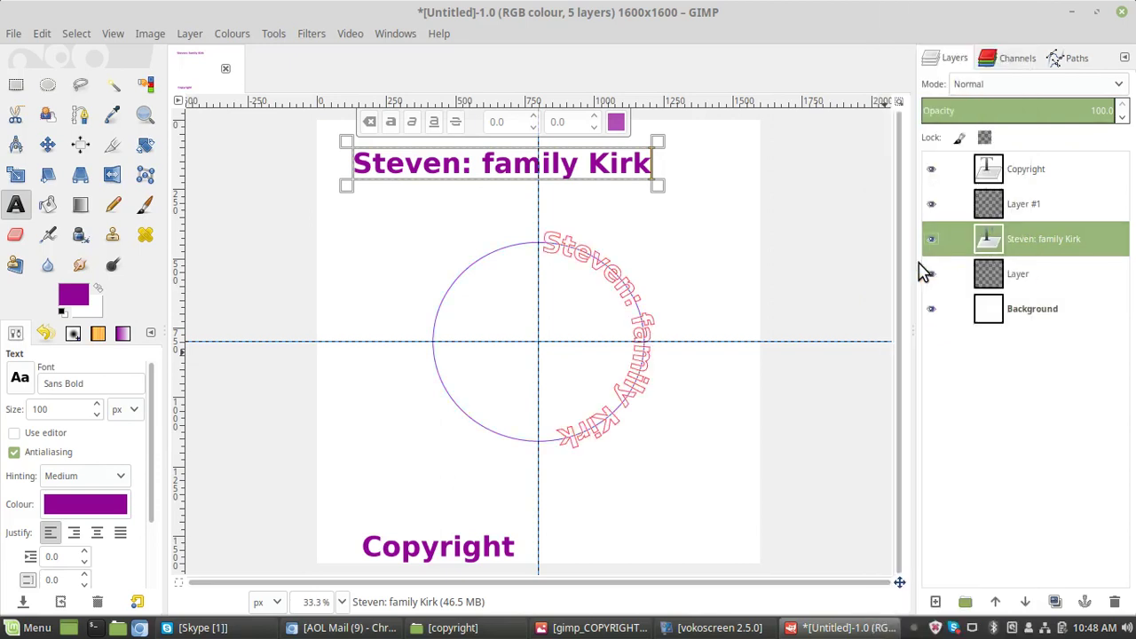
Add the curved text path to the selection from the Paths tab.
{"action": "left_click", "coordinate": [1073, 62]}
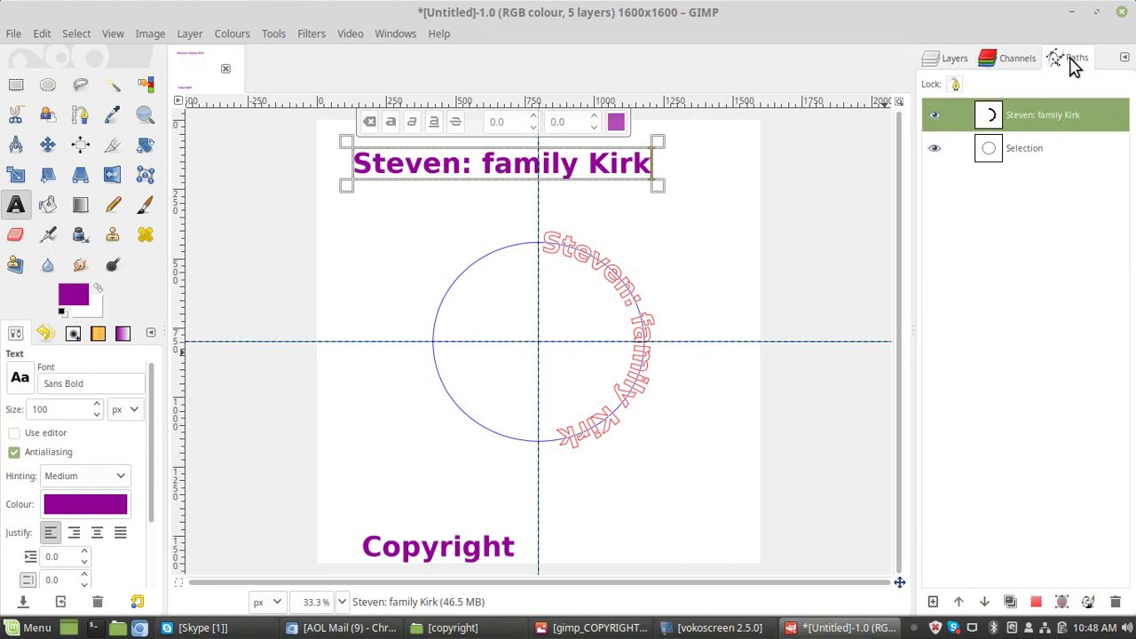
{"action": "right_click", "coordinate": [1040, 120]}
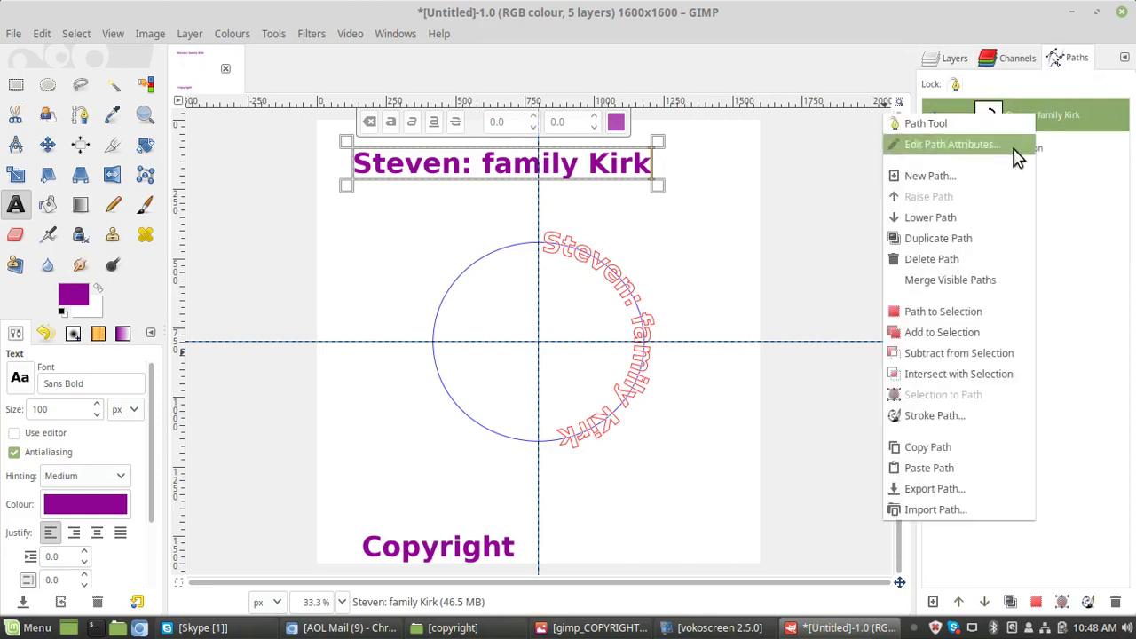
{"action": "left_click", "coordinate": [951, 337]}
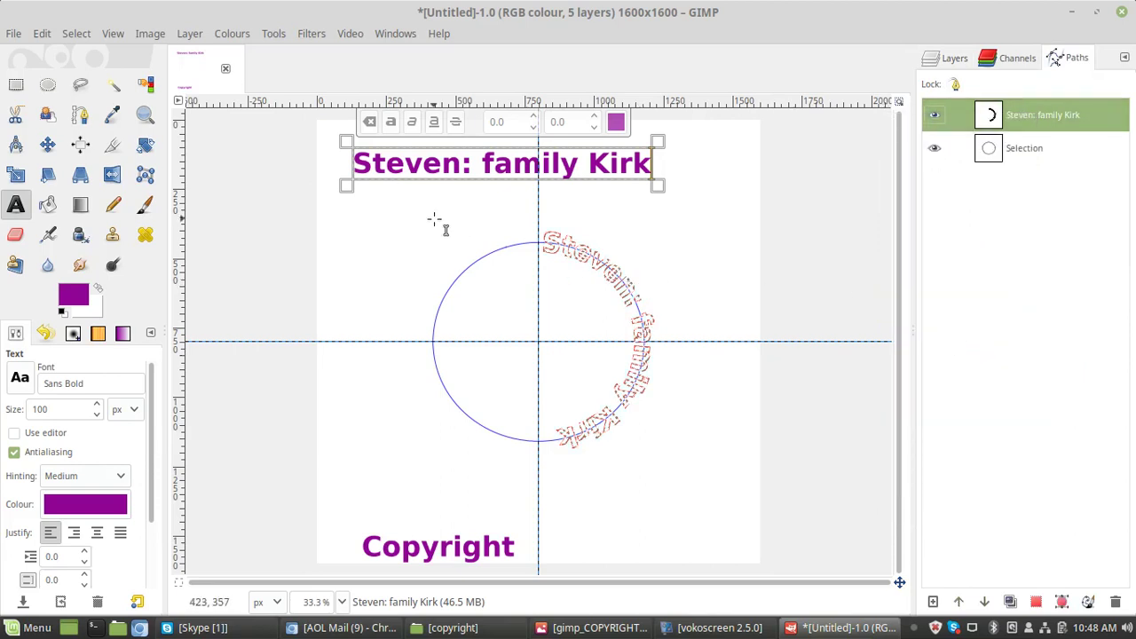
{"action": "left_click", "coordinate": [951, 64]}
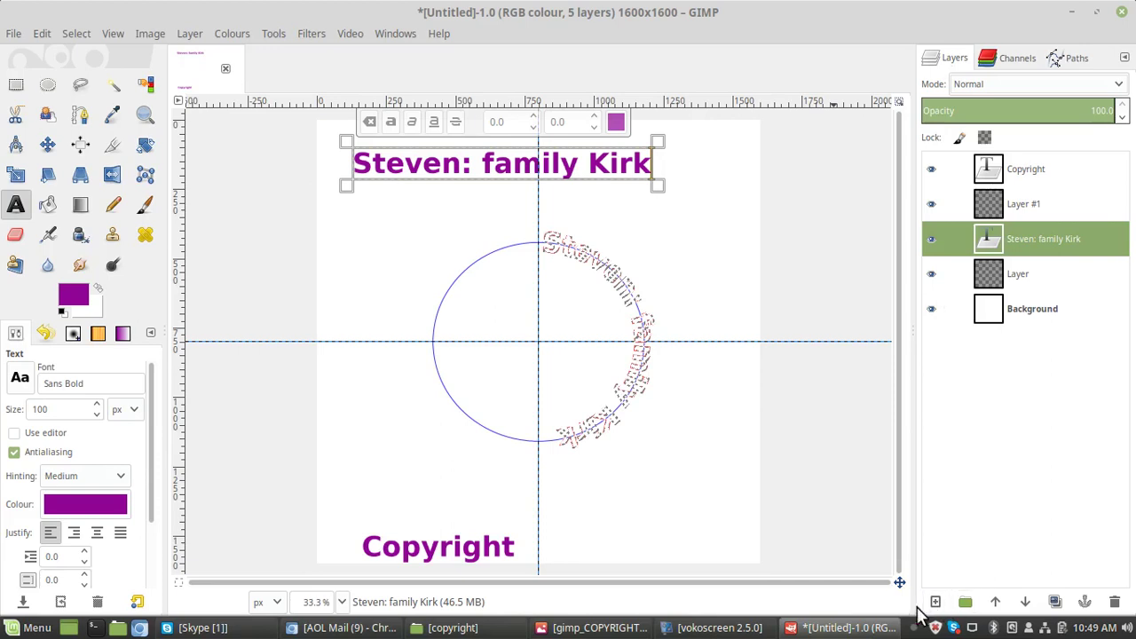
Fill the curved text selection with purple on a new transparent layer.
{"action": "left_click", "coordinate": [936, 601]}
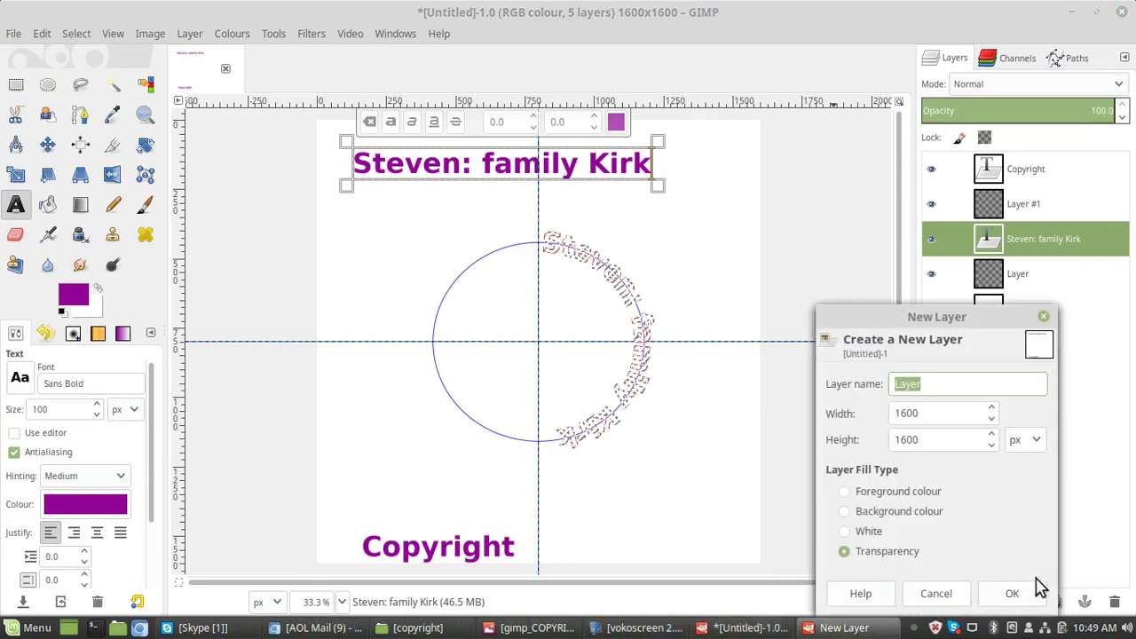
{"action": "left_click", "coordinate": [1011, 594]}
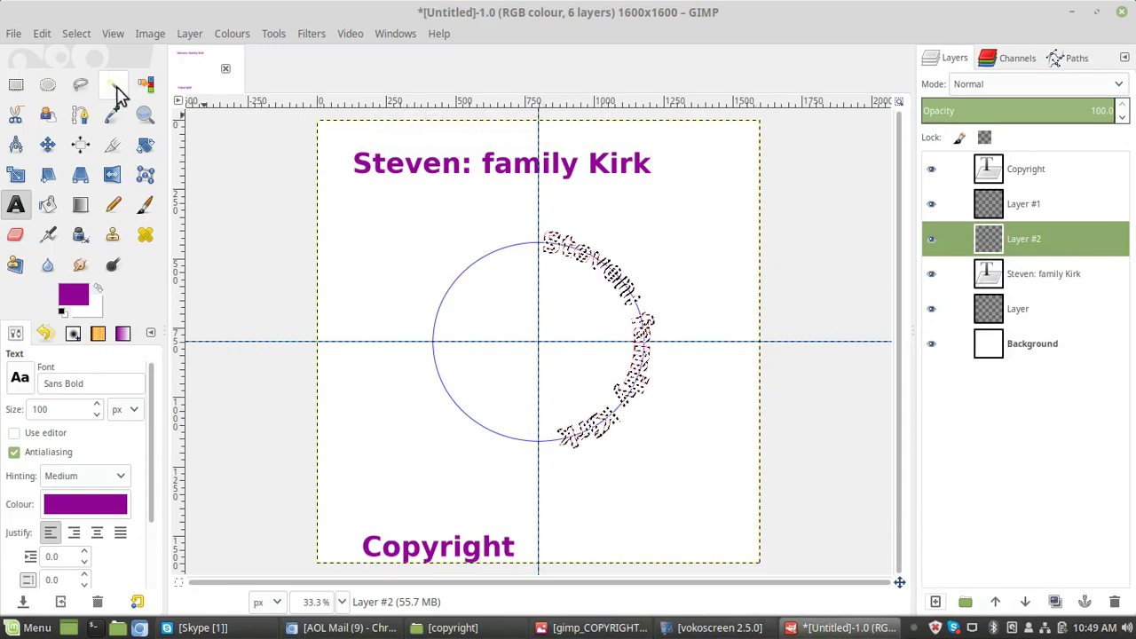
{"action": "left_click", "coordinate": [43, 36]}
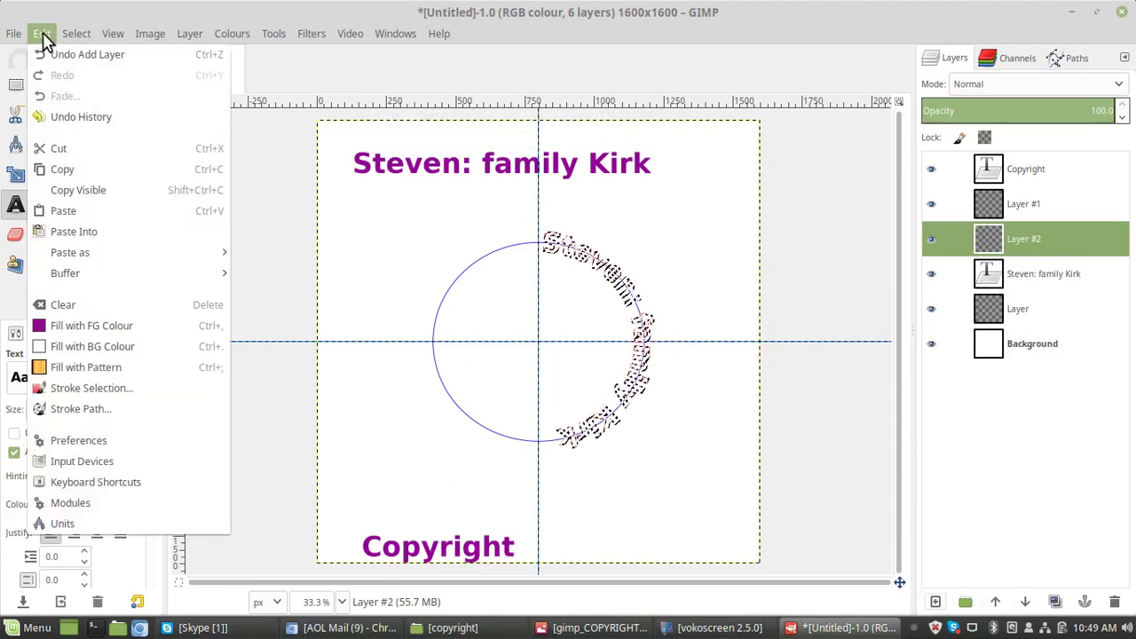
{"action": "left_click", "coordinate": [103, 328]}
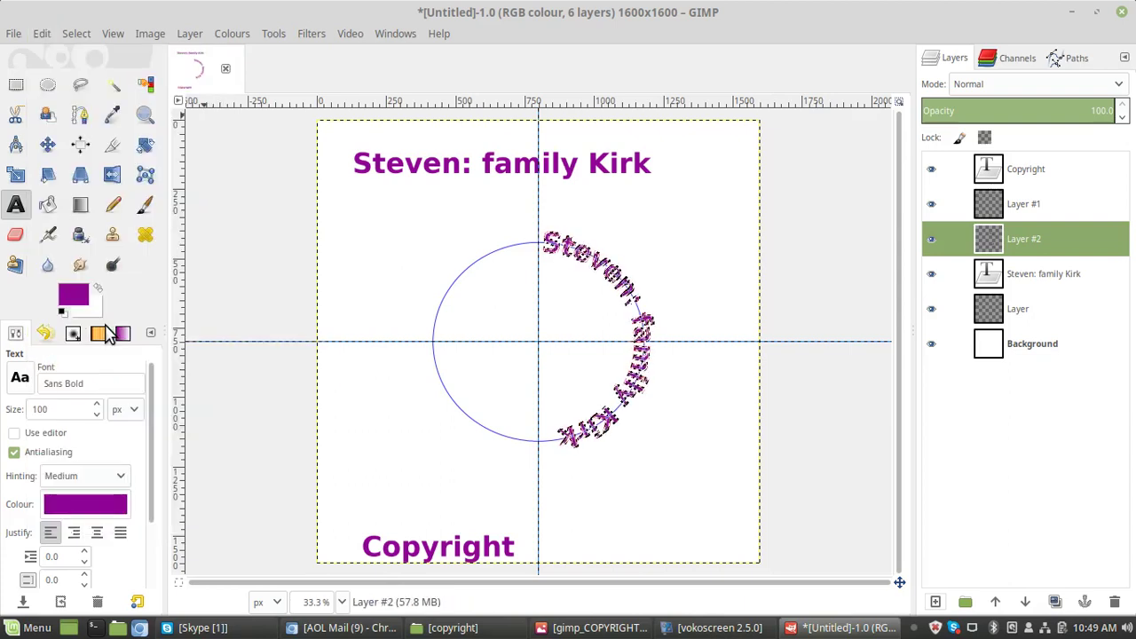
Clear the selection and delete the curved text path.
{"action": "left_click", "coordinate": [80, 40]}
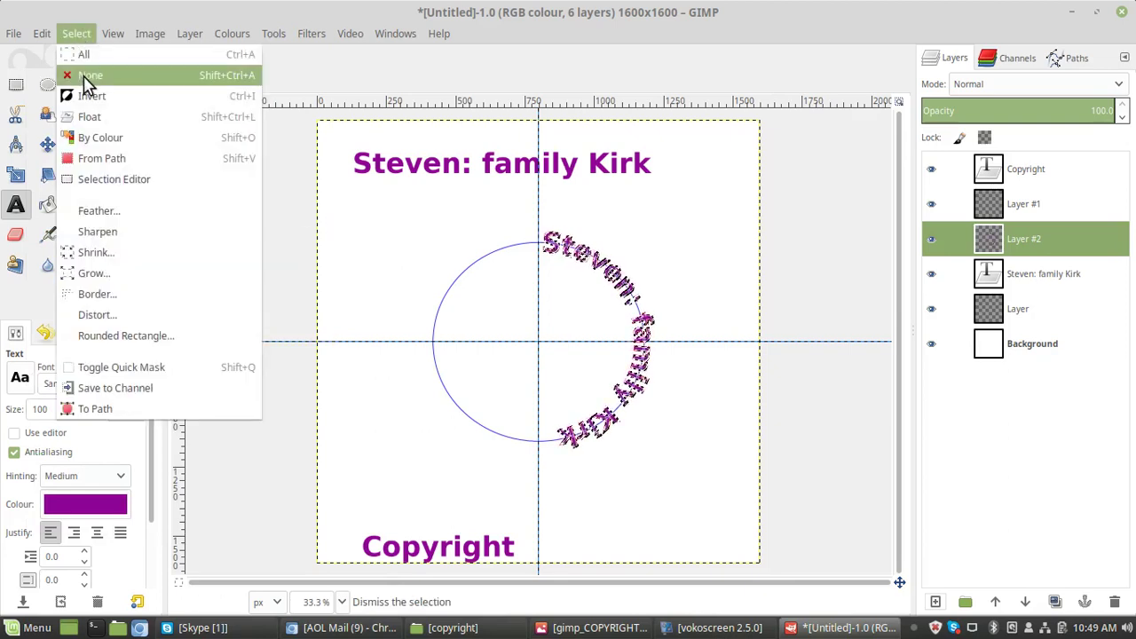
{"action": "left_click", "coordinate": [88, 76]}
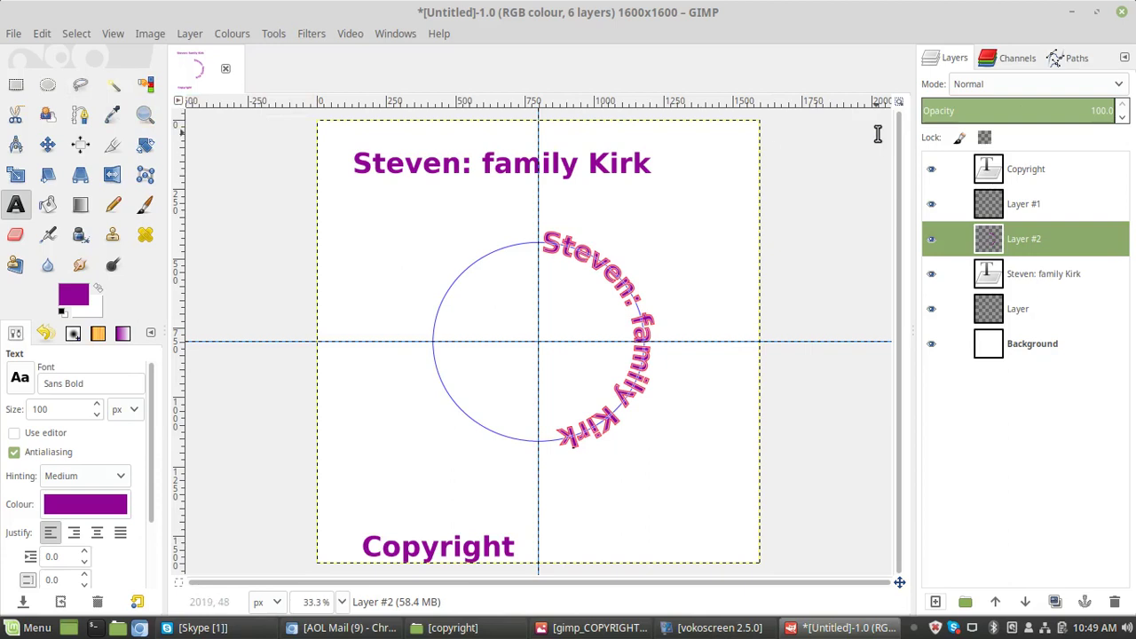
{"action": "left_click", "coordinate": [1074, 60]}
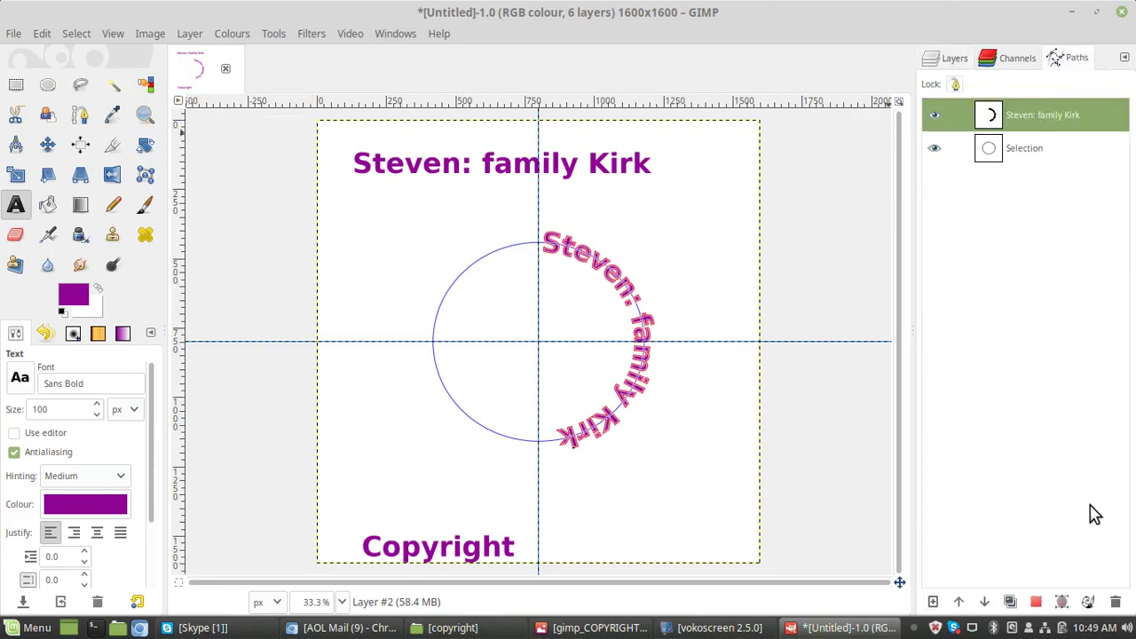
{"action": "left_click", "coordinate": [1116, 603]}
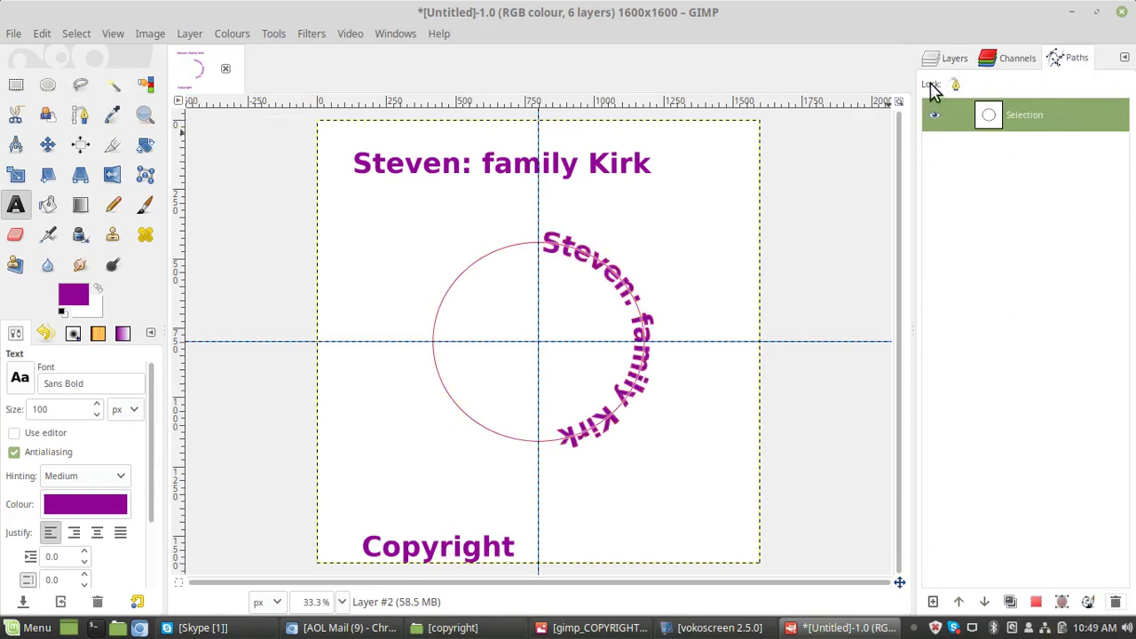
{"action": "left_click", "coordinate": [948, 62]}
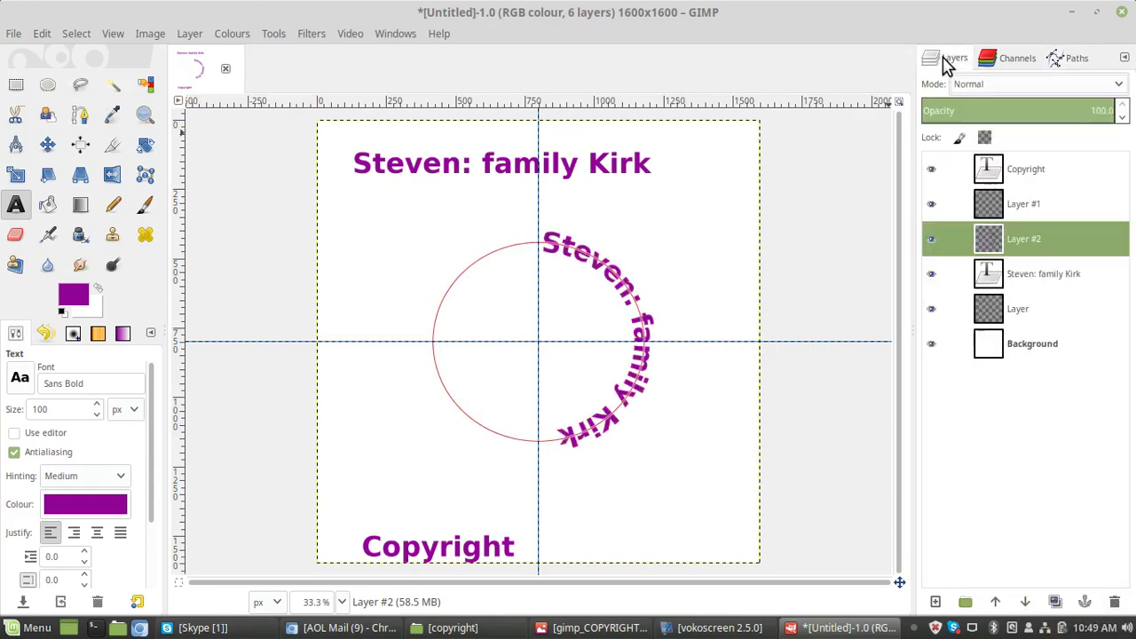
Rotate the curved purple name on Layer #2 by about −85.72° so it arches over the circle.
{"action": "left_click", "coordinate": [146, 147]}
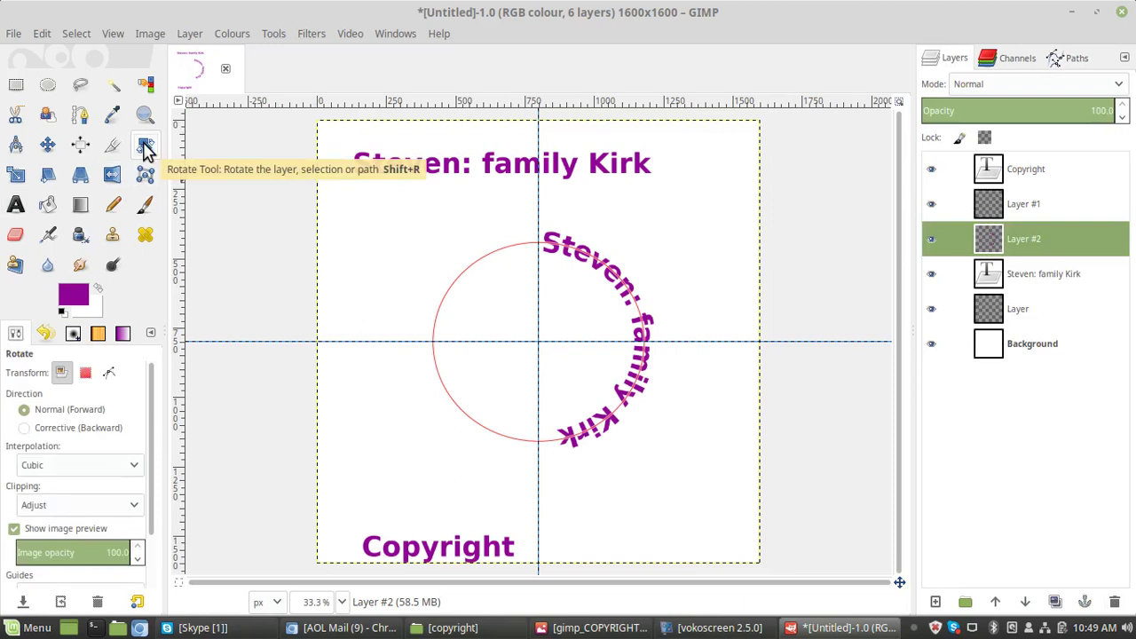
{"action": "left_click", "coordinate": [501, 266]}
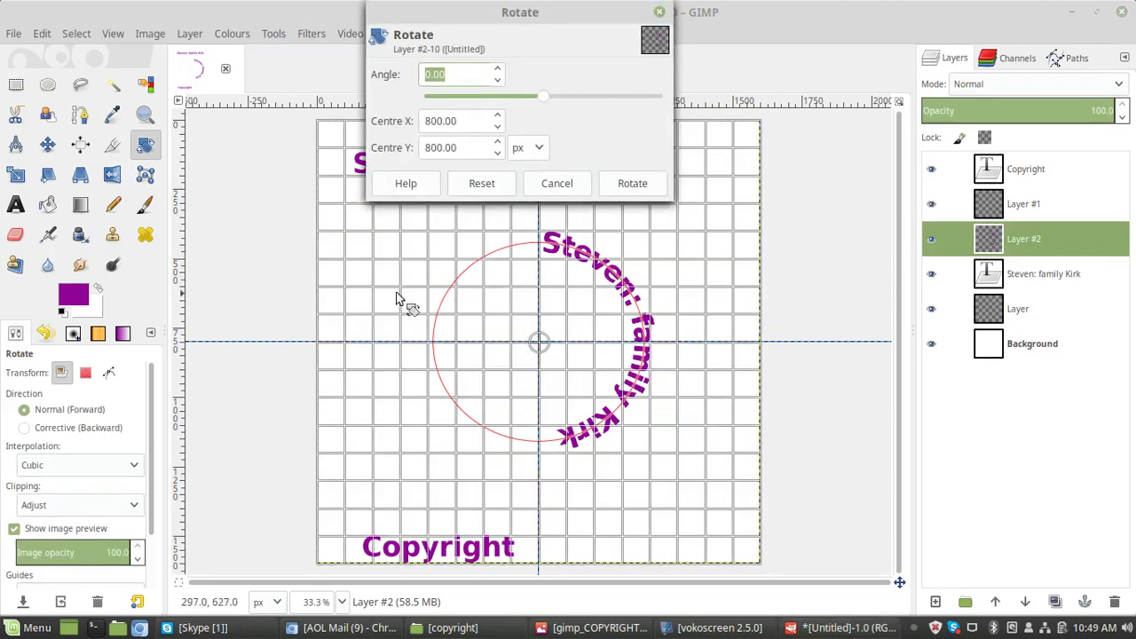
{"action": "left_click_drag", "start_coordinate": [386, 291], "coordinate": [478, 476]}
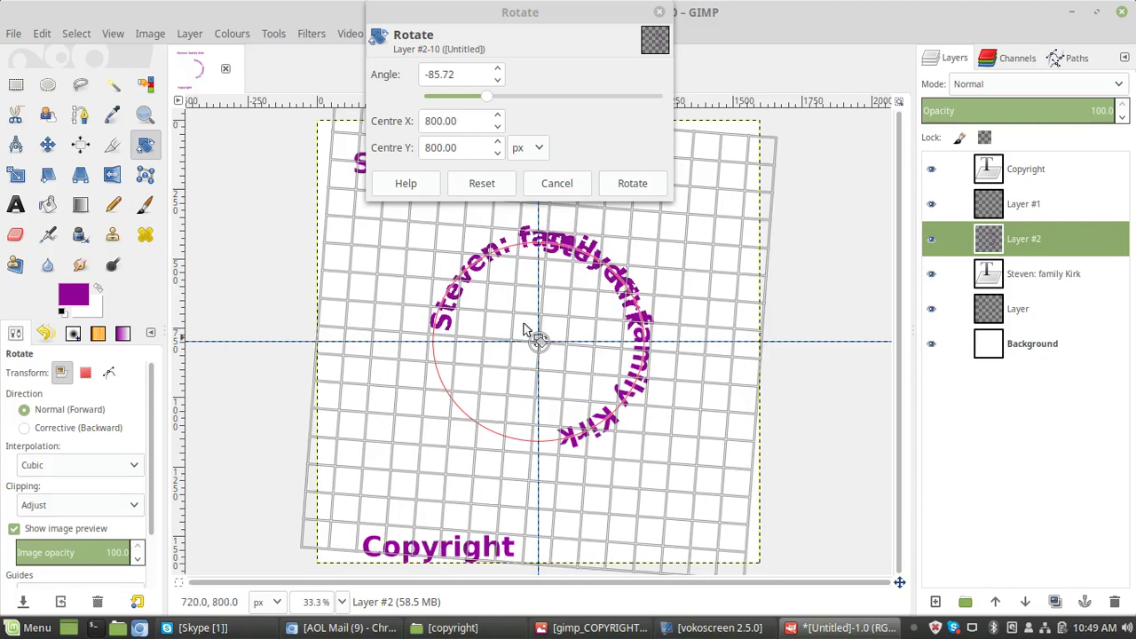
{"action": "left_click", "coordinate": [632, 183]}
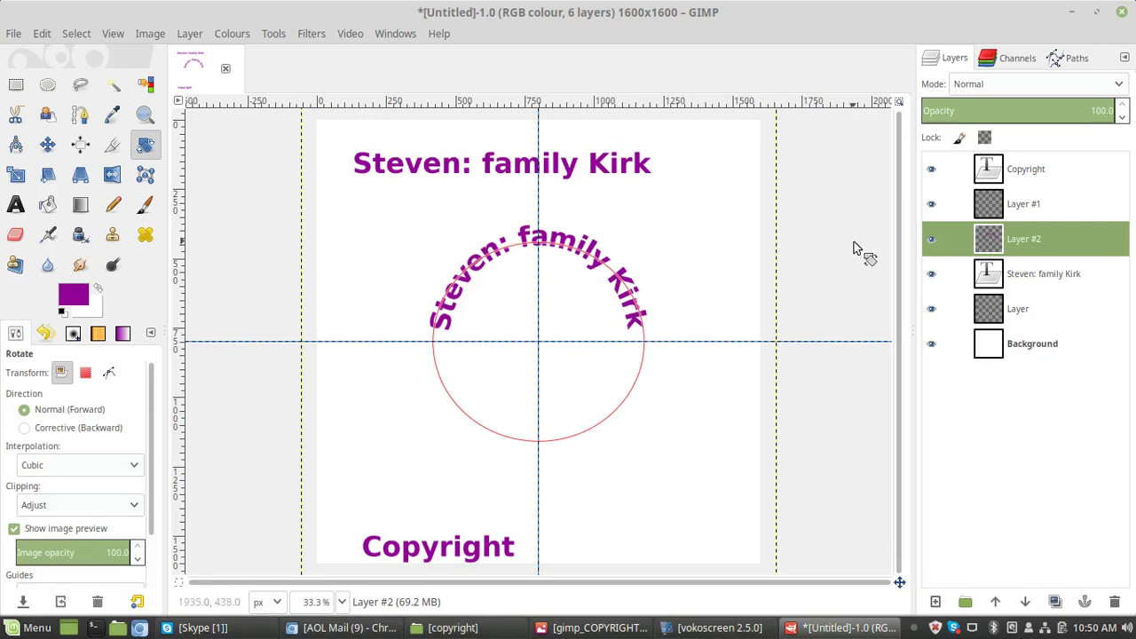
Hide the straight name text layer and make the Copyright text layer active.
{"action": "left_click", "coordinate": [931, 274]}
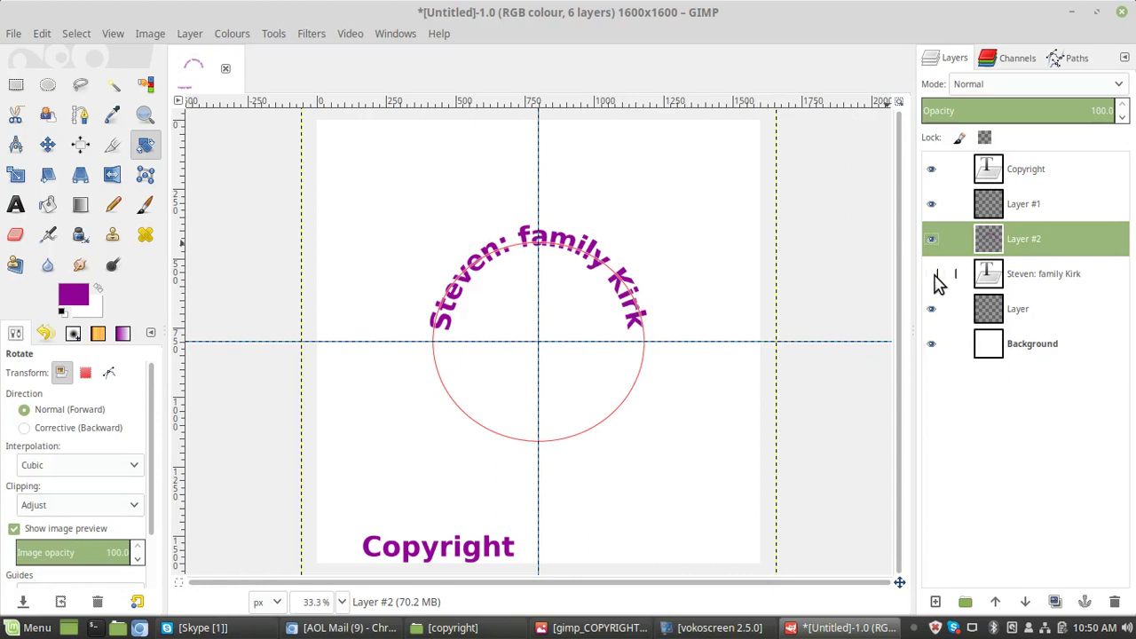
{"action": "left_click", "coordinate": [1043, 174]}
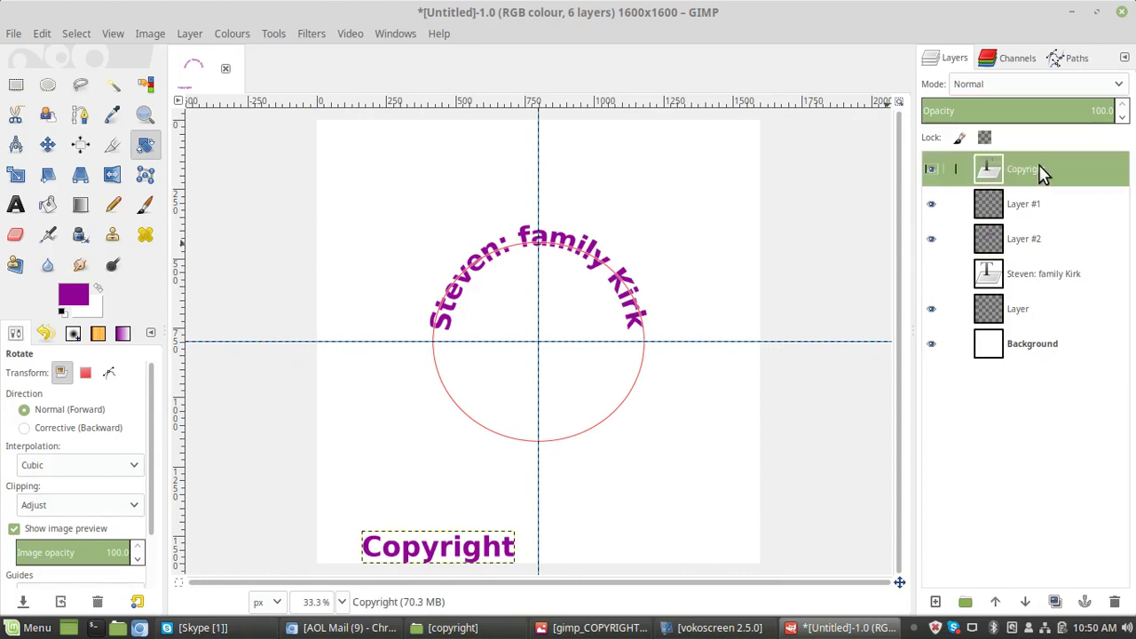
Set the Flip tool to affect paths and bend the Copyright text along the circle path.
{"action": "left_click", "coordinate": [112, 176]}
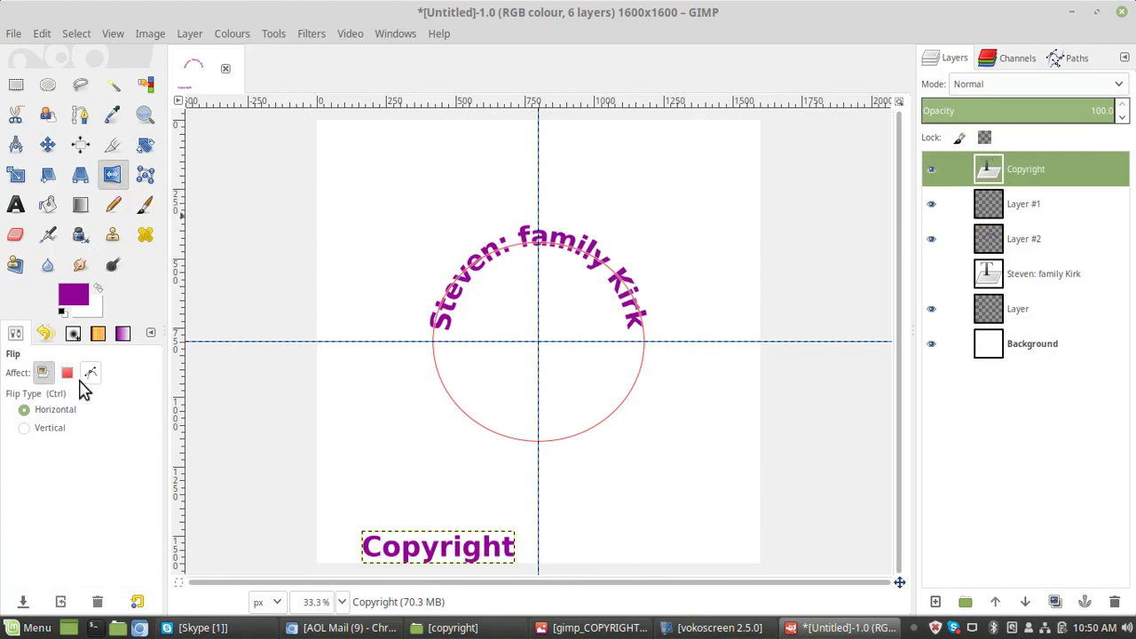
{"action": "left_click", "coordinate": [93, 376]}
{"action": "right_click", "coordinate": [405, 553]}
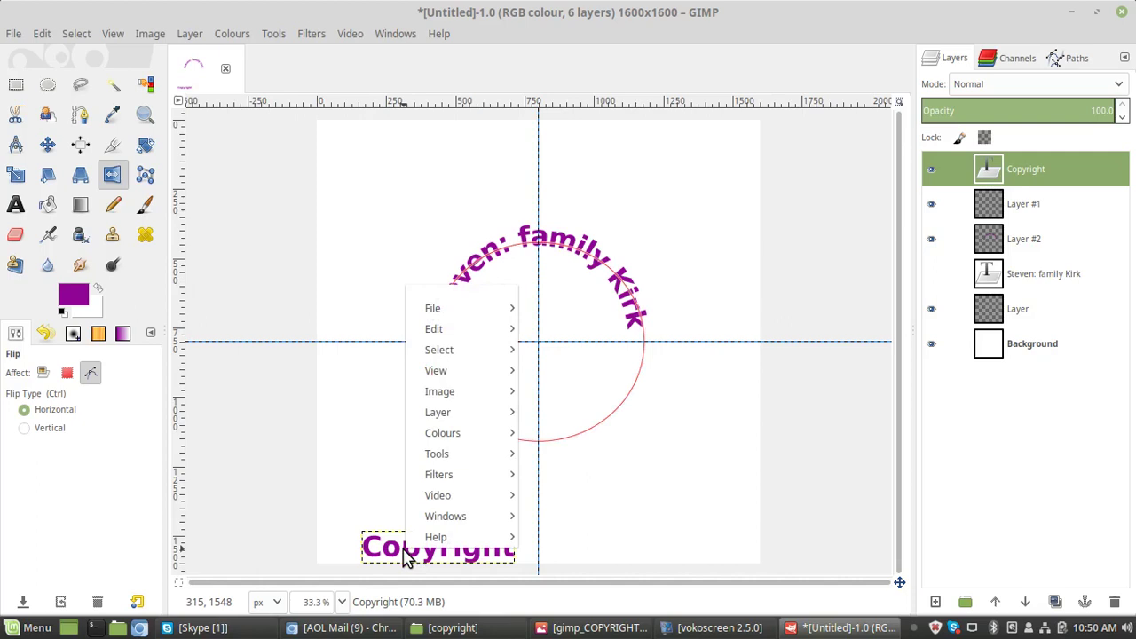
{"action": "mouse_move", "coordinate": [480, 413]}
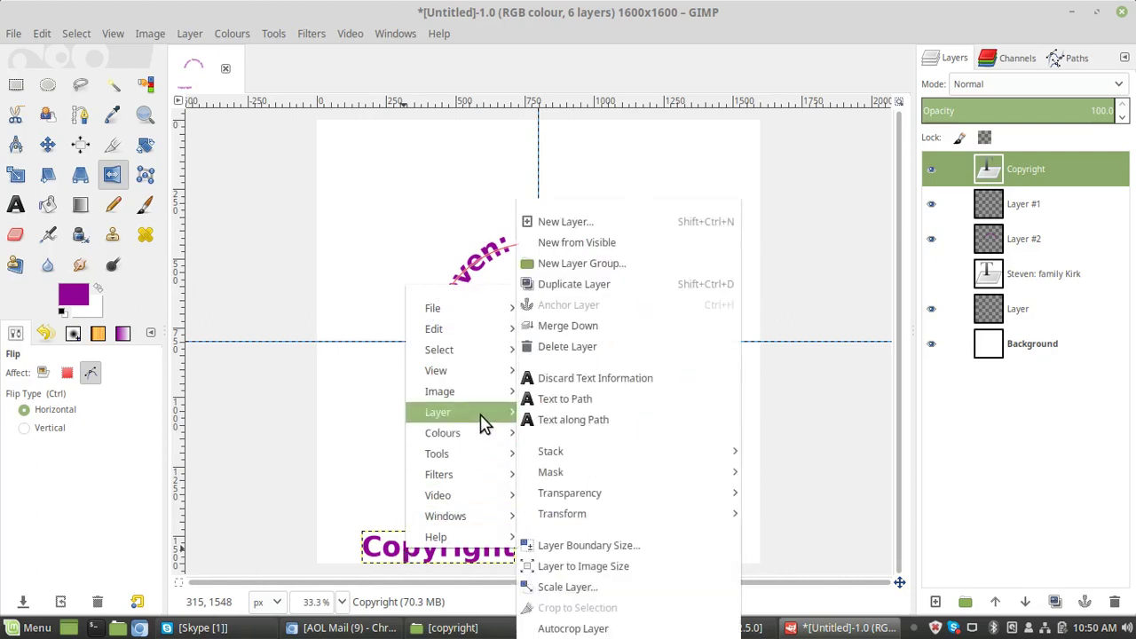
{"action": "left_click", "coordinate": [562, 429]}
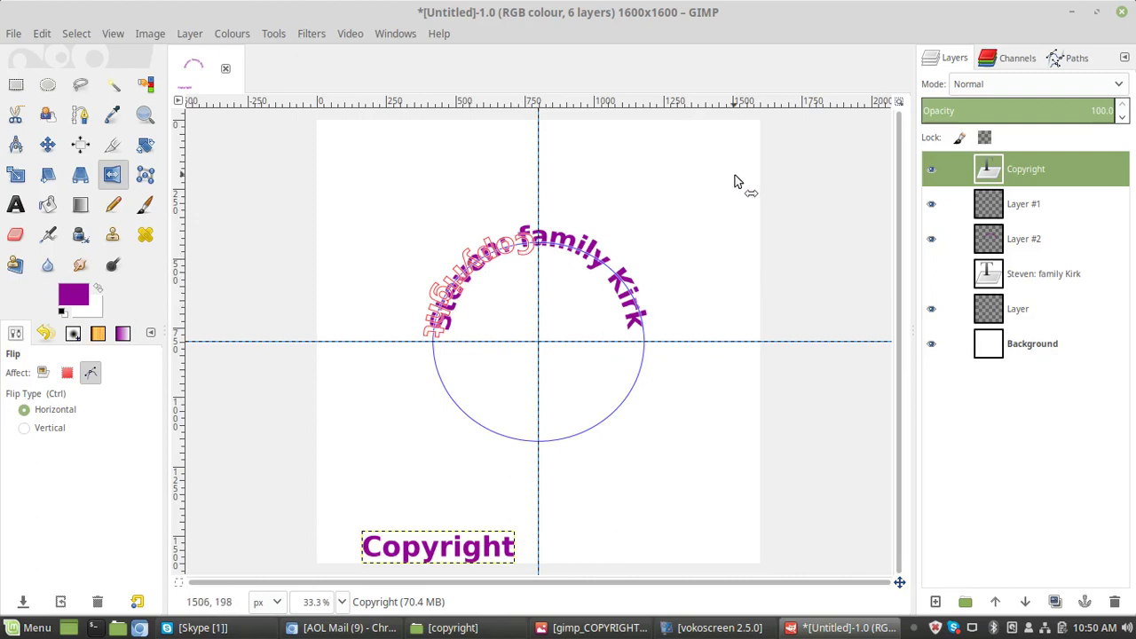
Add the curved Copyright text path to the selection.
{"action": "left_click", "coordinate": [1074, 58]}
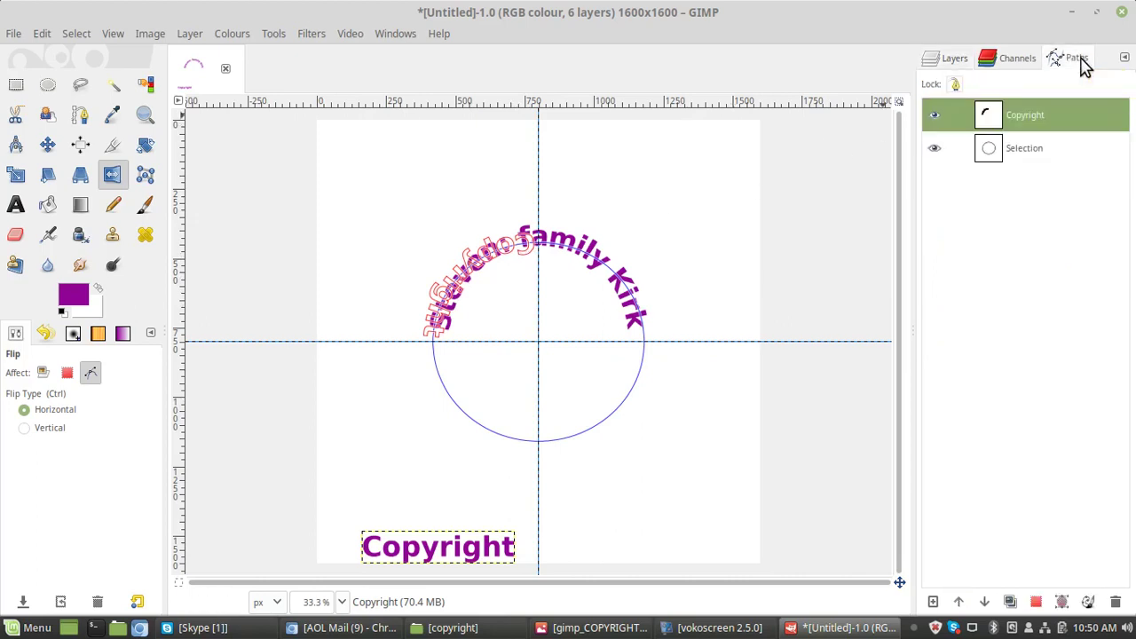
{"action": "right_click", "coordinate": [1047, 121]}
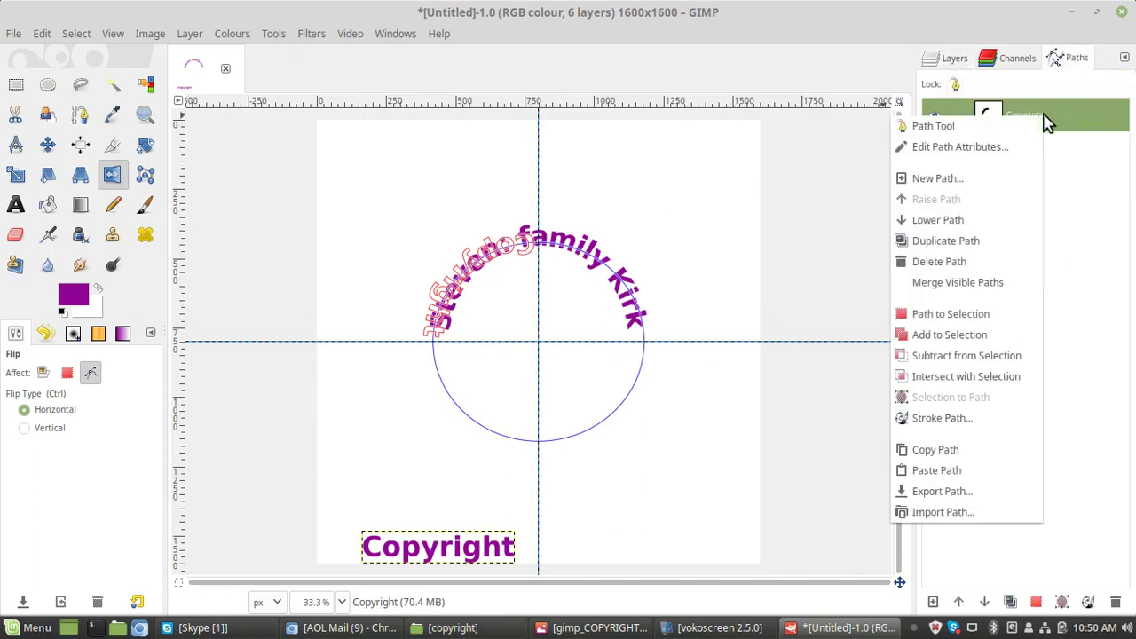
{"action": "left_click", "coordinate": [952, 337]}
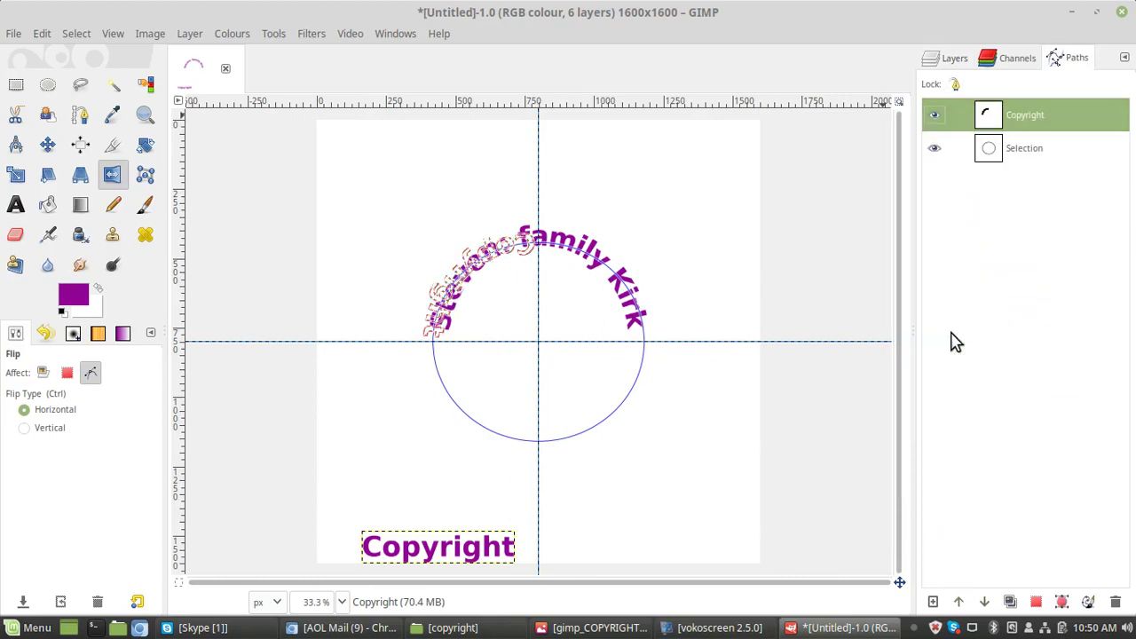
Create transparent Layer #3 and fill the Copyright outline selection with purple.
{"action": "left_click", "coordinate": [955, 55]}
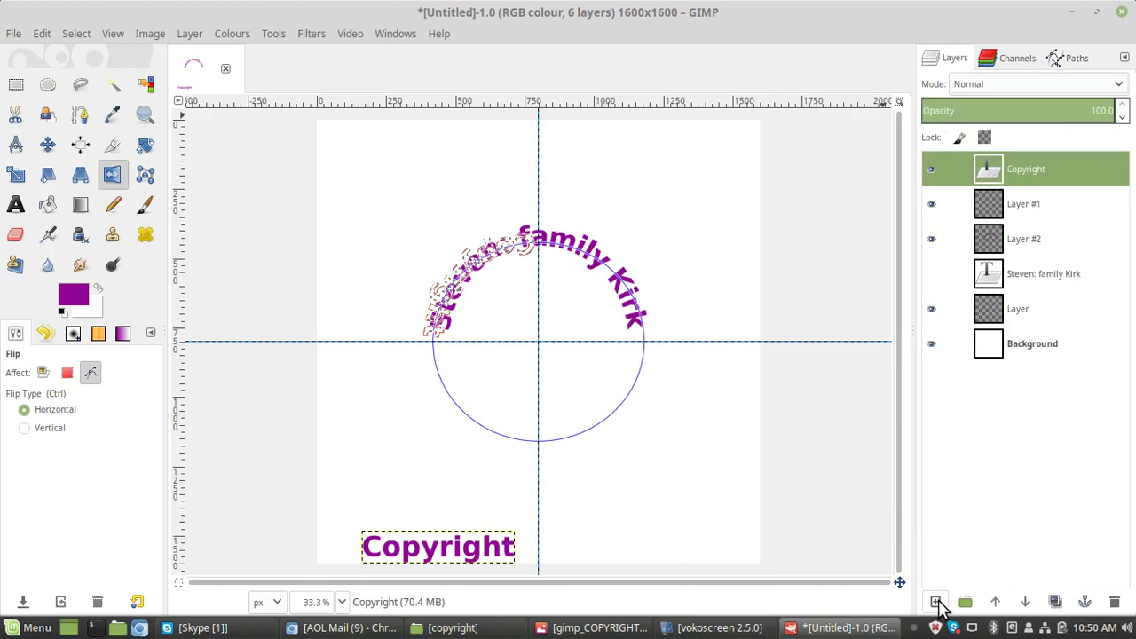
{"action": "left_click", "coordinate": [936, 602]}
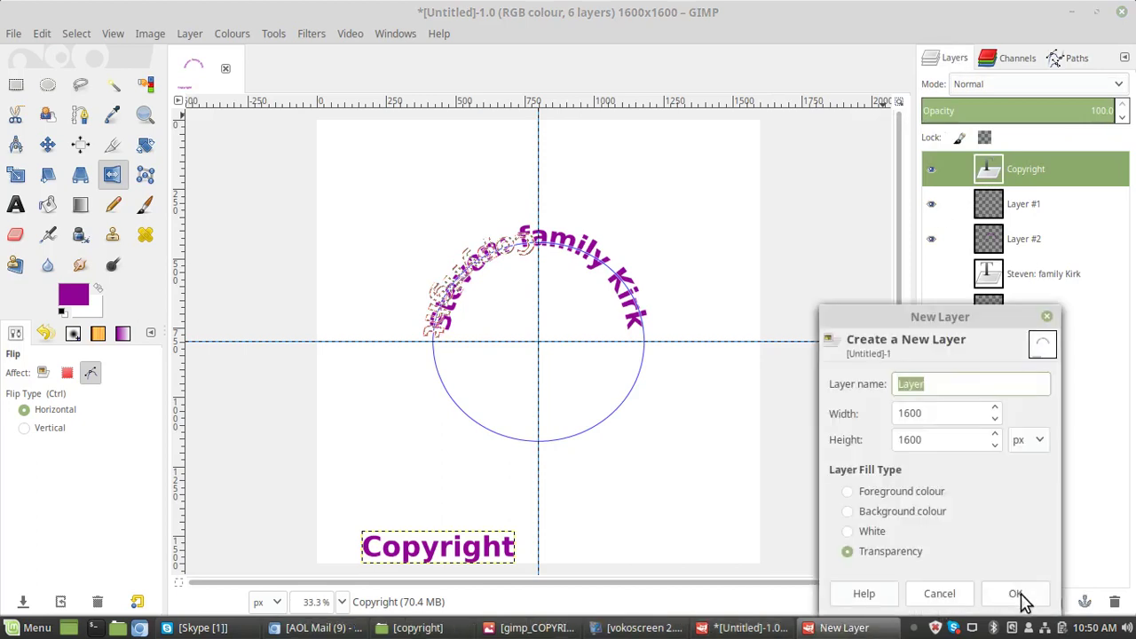
{"action": "left_click", "coordinate": [1017, 594]}
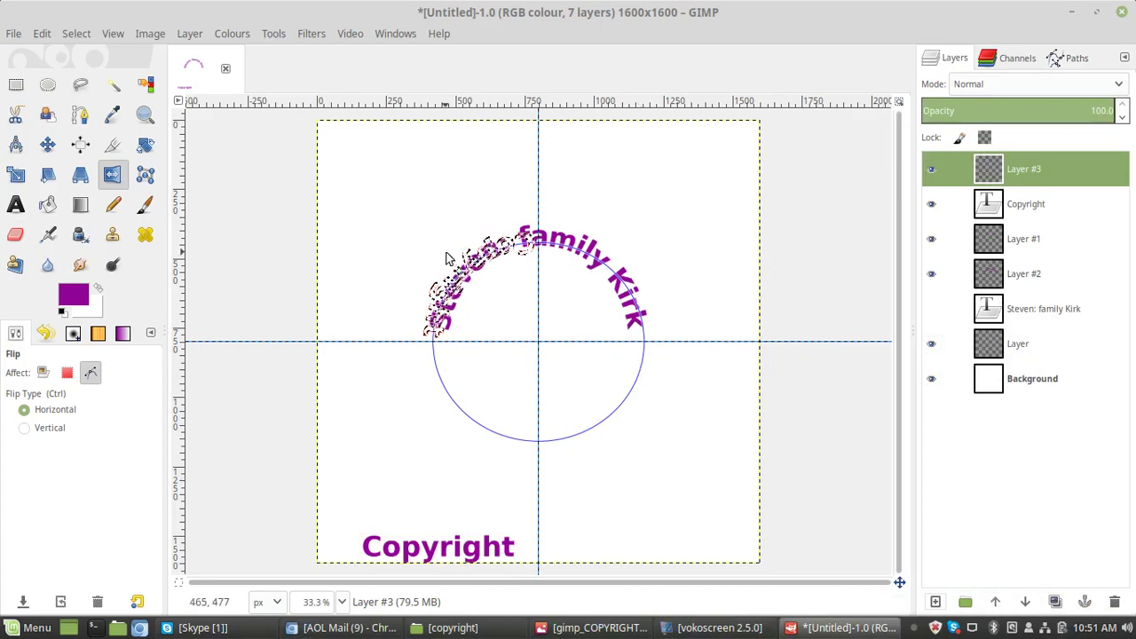
{"action": "left_click", "coordinate": [42, 34]}
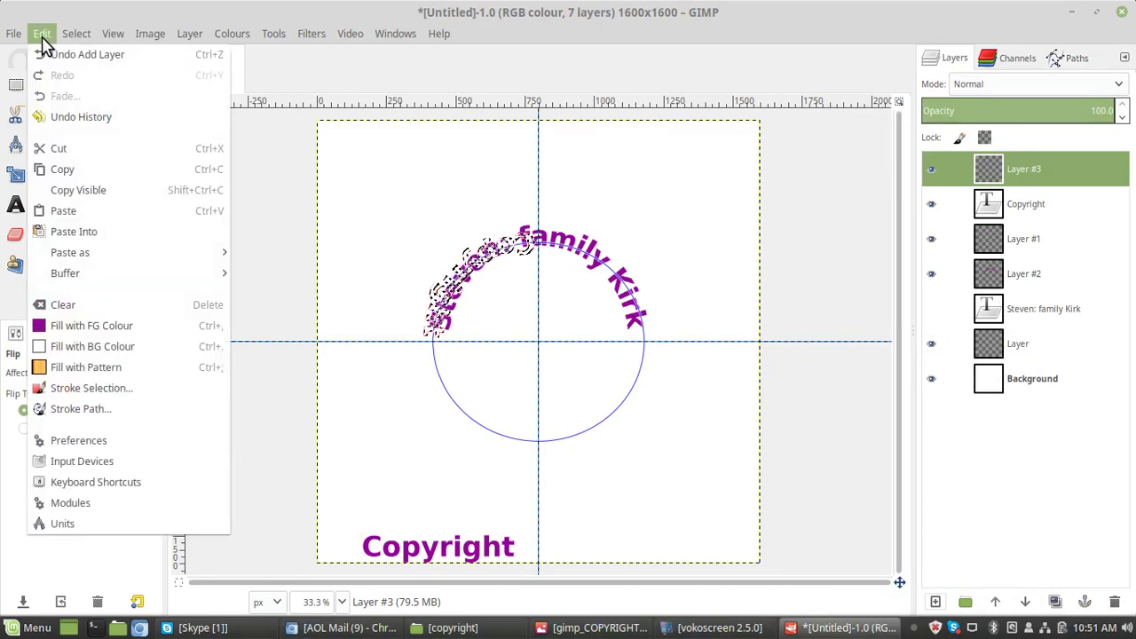
{"action": "left_click", "coordinate": [69, 326]}
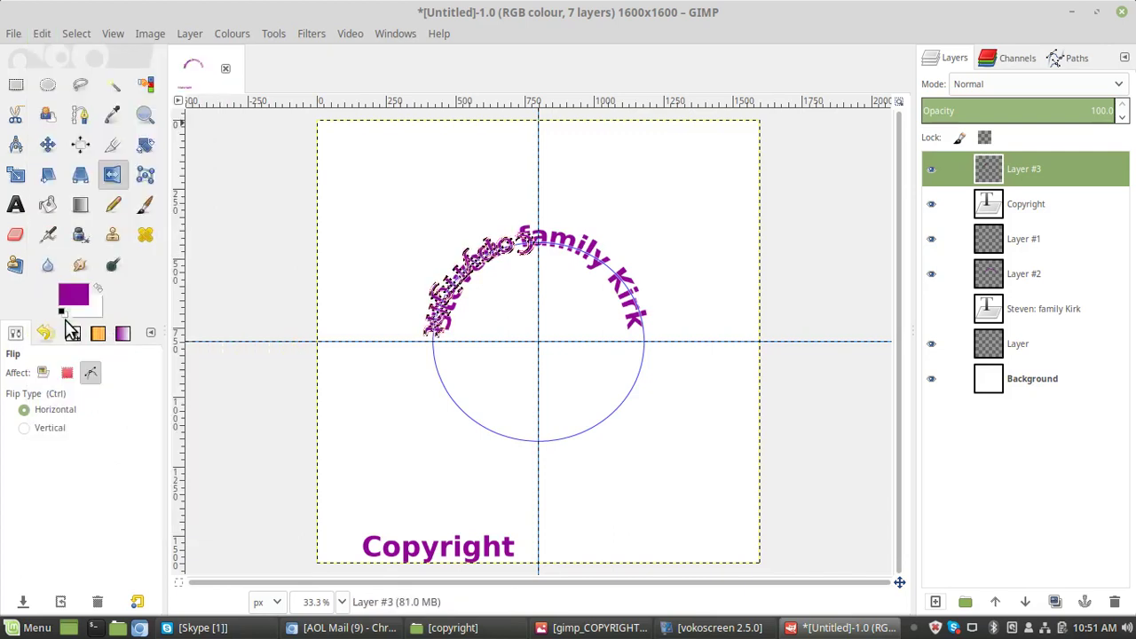
Clear the selection and set the Flip tool to affect the layer.
{"action": "left_click", "coordinate": [76, 34]}
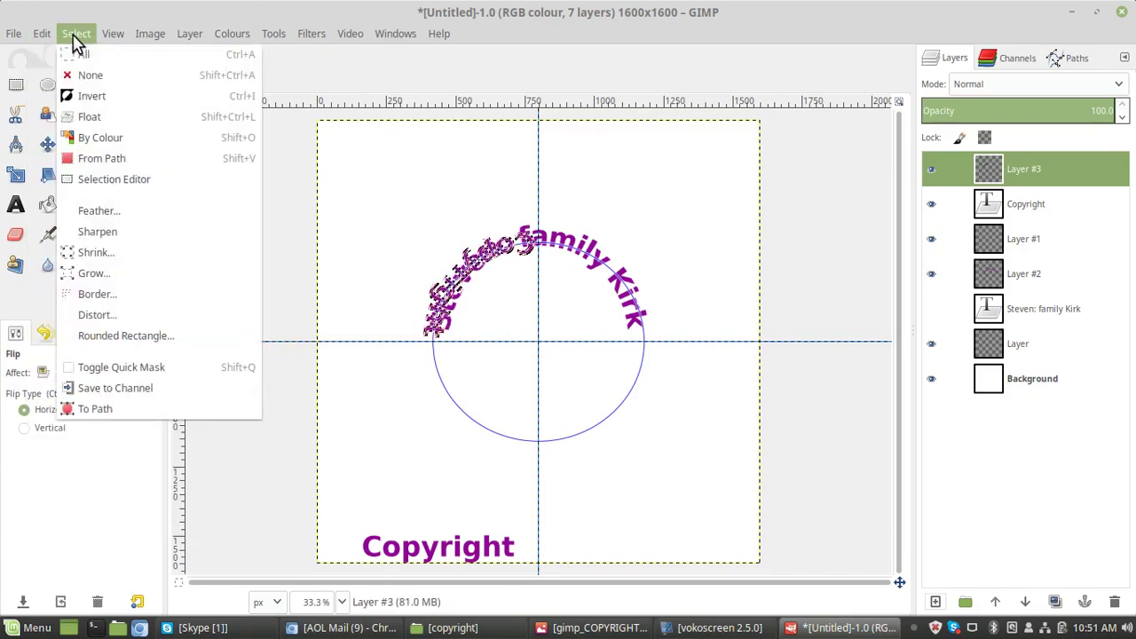
{"action": "left_click", "coordinate": [92, 80]}
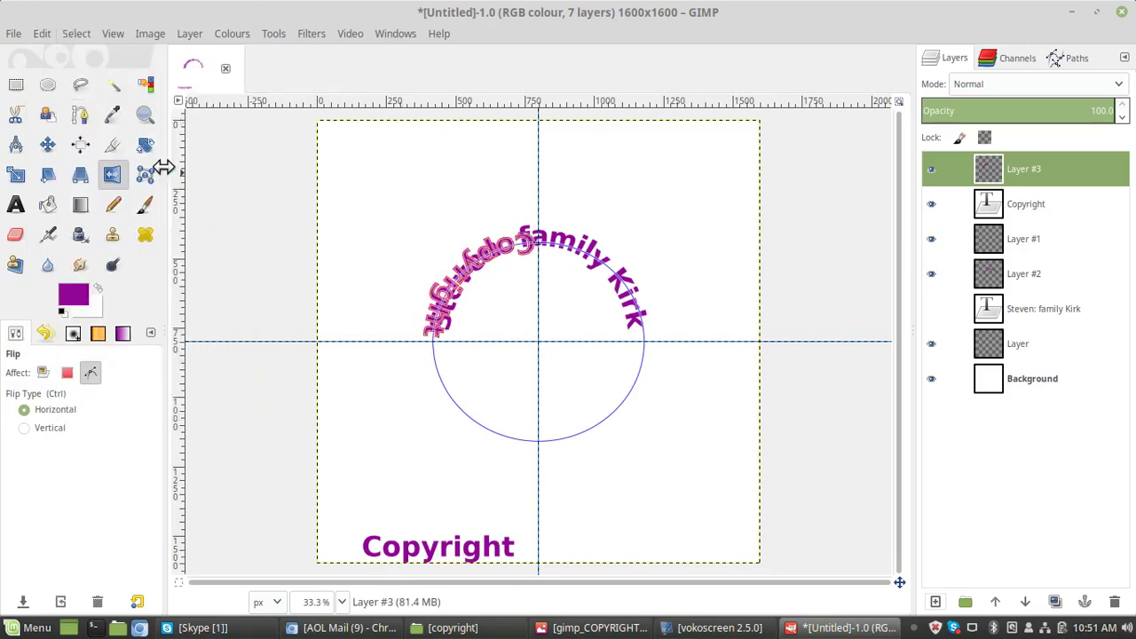
{"action": "left_click", "coordinate": [43, 373]}
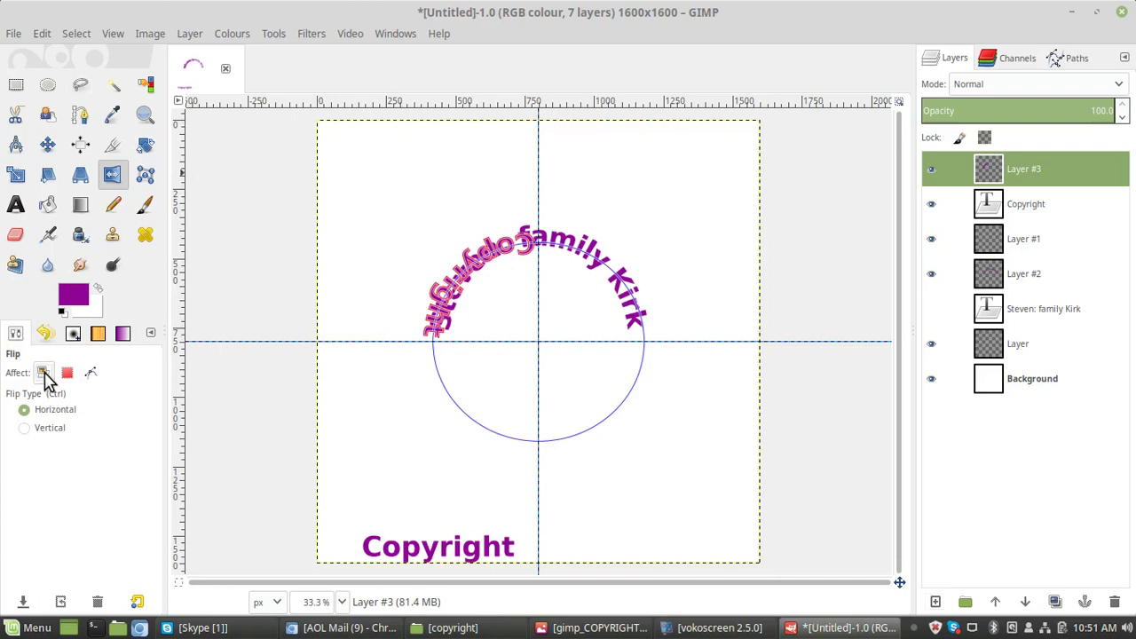
Rotate the curved Copyright on Layer #3 by −134.65° around the canvas centre.
{"action": "left_click", "coordinate": [146, 147]}
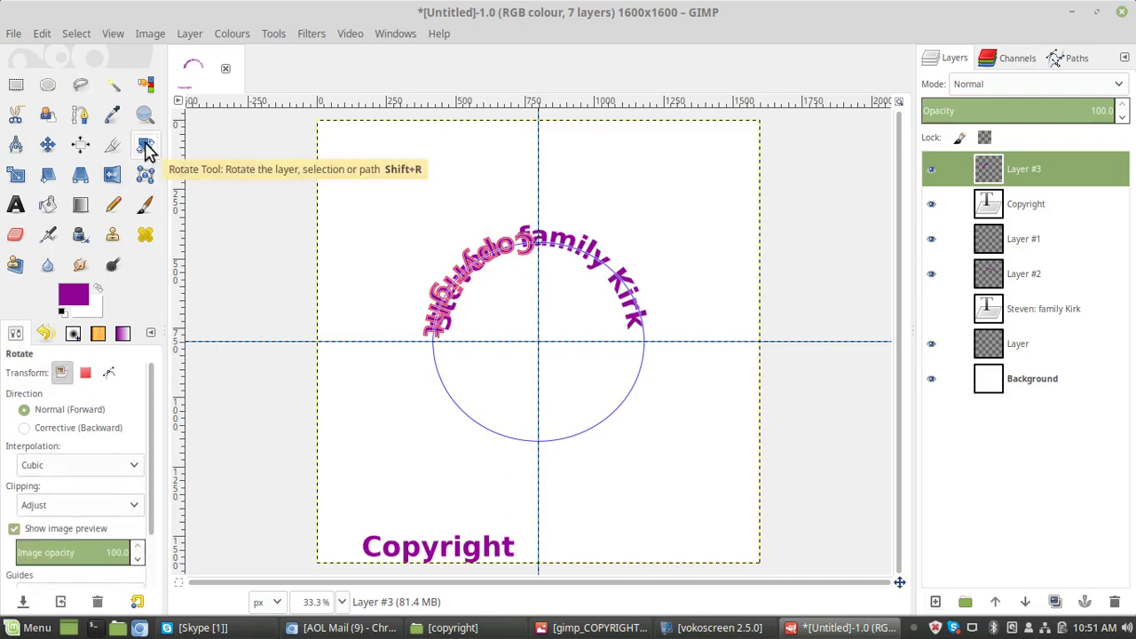
{"action": "left_click", "coordinate": [434, 301]}
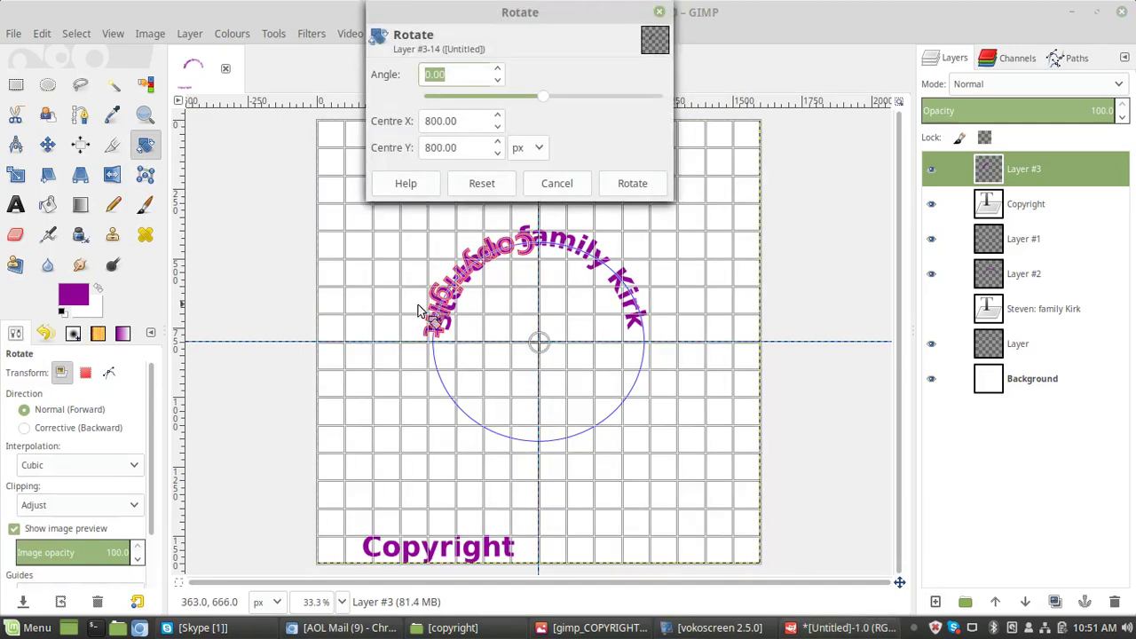
{"action": "left_click_drag", "start_coordinate": [426, 316], "coordinate": [597, 453]}
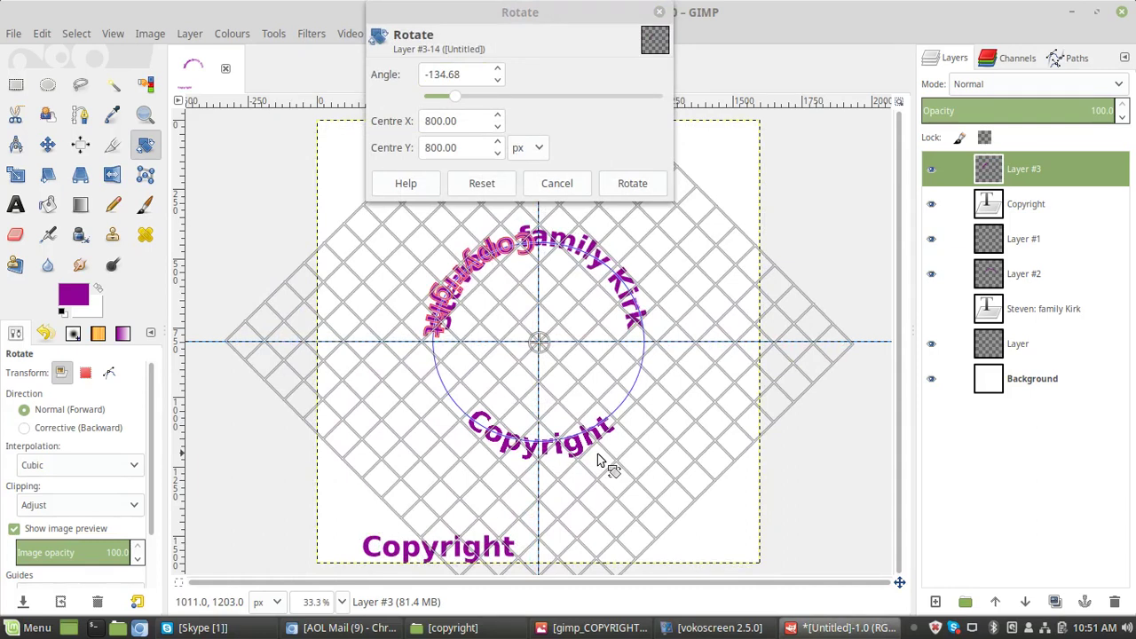
{"action": "left_click_drag", "start_coordinate": [598, 453], "coordinate": [599, 457]}
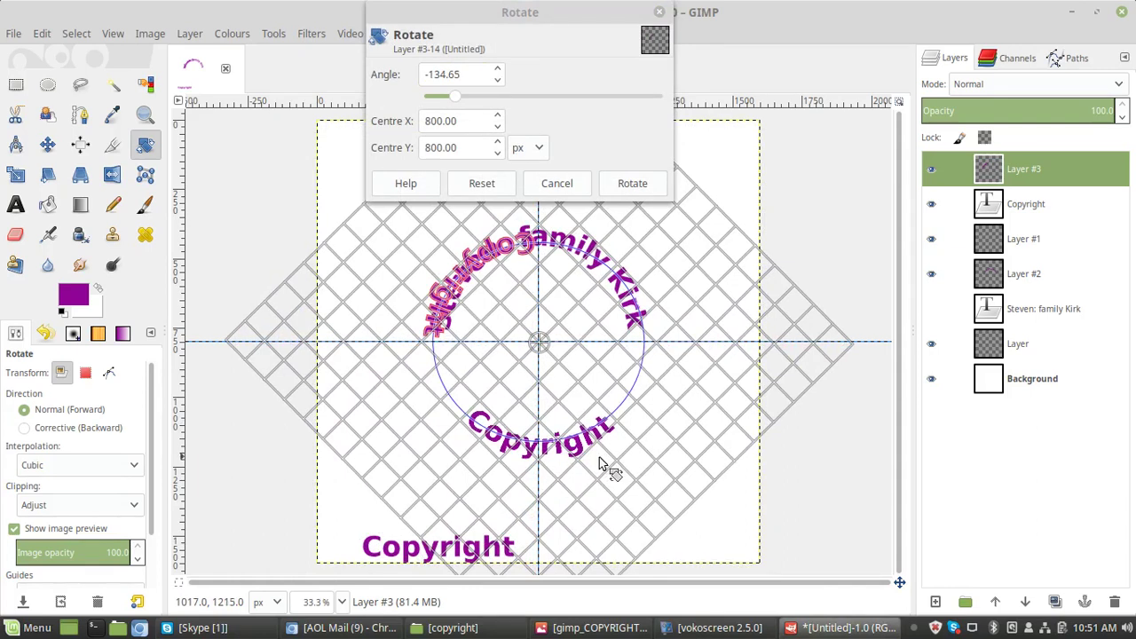
{"action": "left_click", "coordinate": [632, 184]}
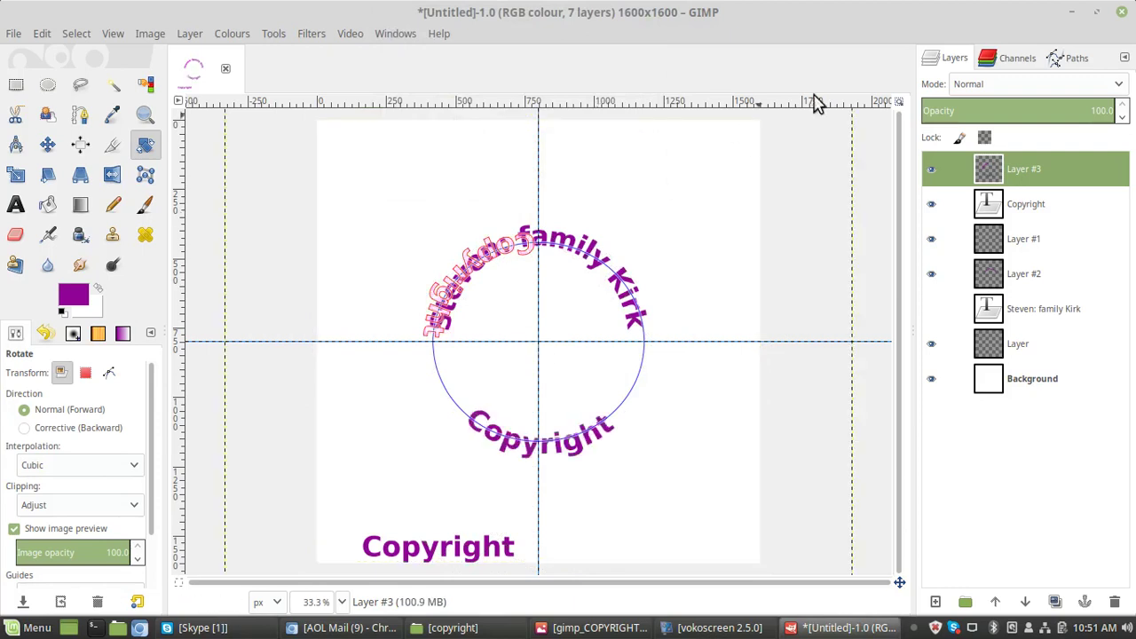
Delete the Copyright path from the Paths list.
{"action": "left_click", "coordinate": [1073, 59]}
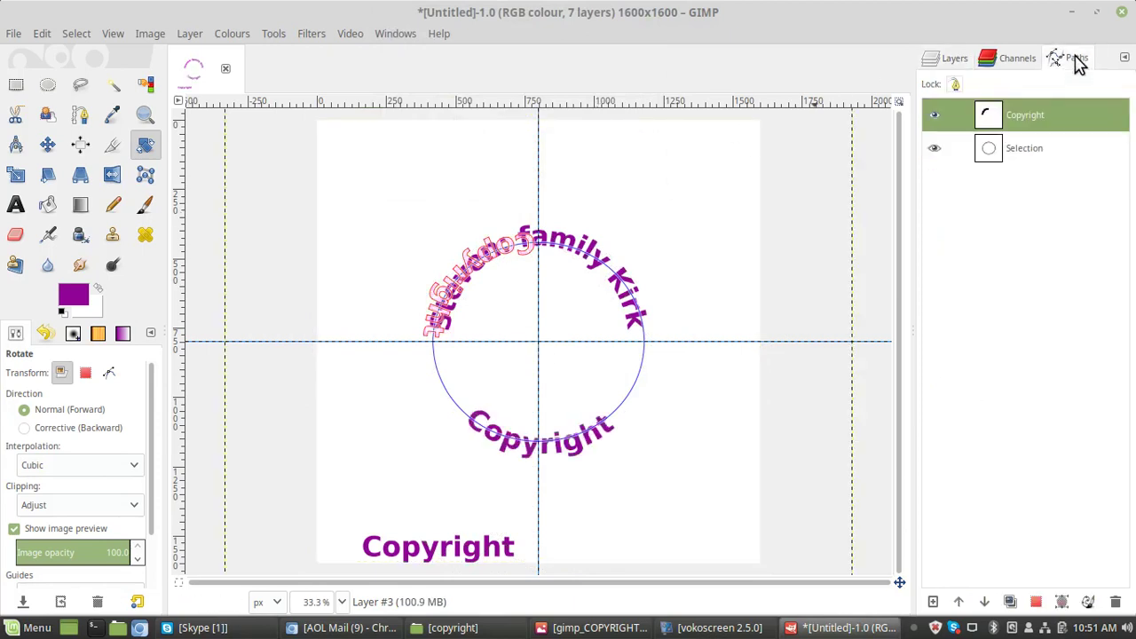
{"action": "left_click", "coordinate": [1115, 602]}
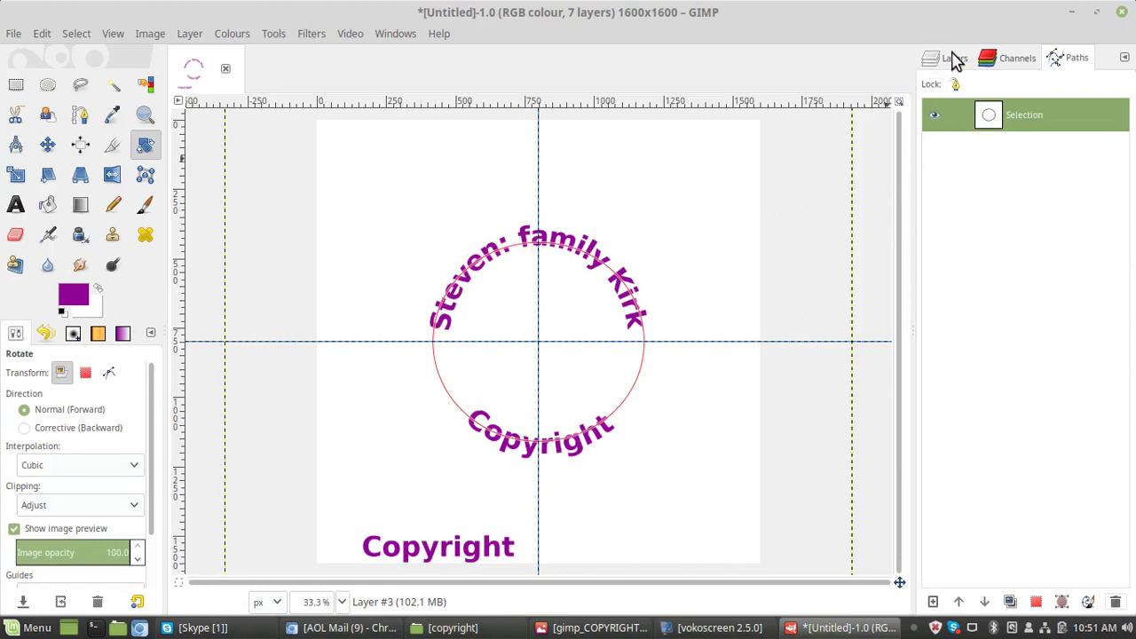
{"action": "left_click", "coordinate": [954, 58]}
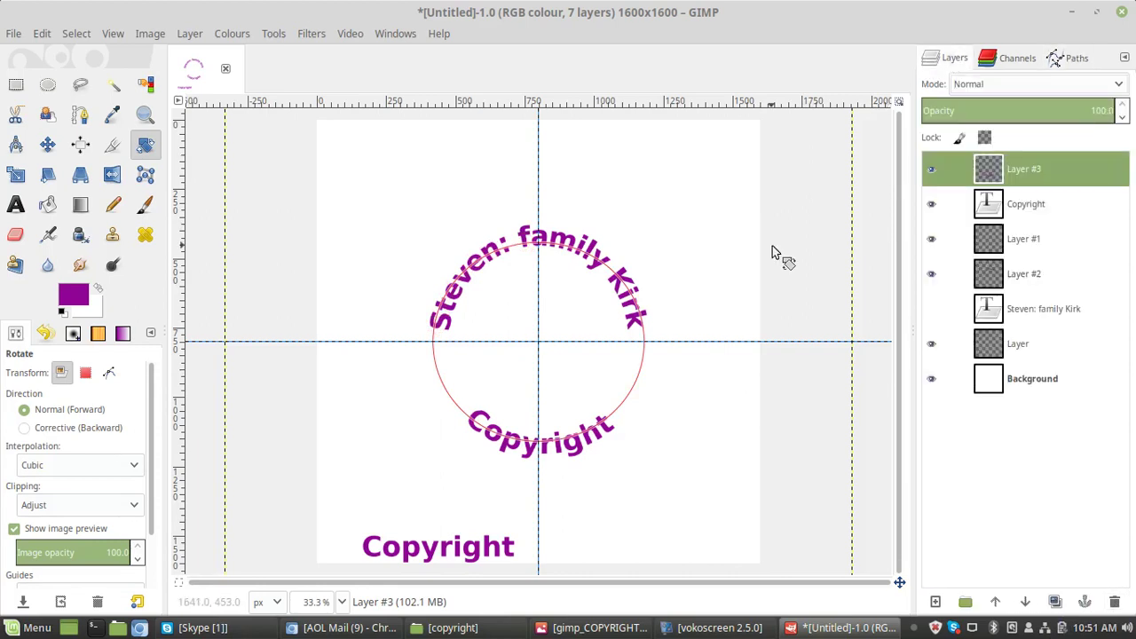
Hide the red circular Selection path and the flat Copyright text layer.
{"action": "left_click", "coordinate": [1066, 62]}
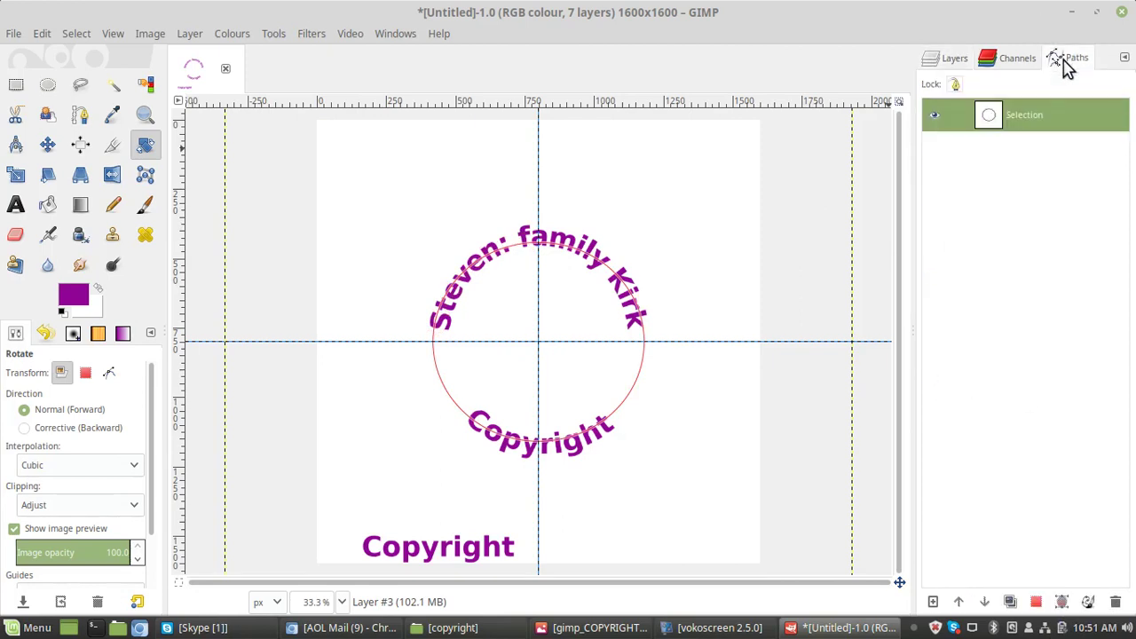
{"action": "left_click", "coordinate": [935, 116]}
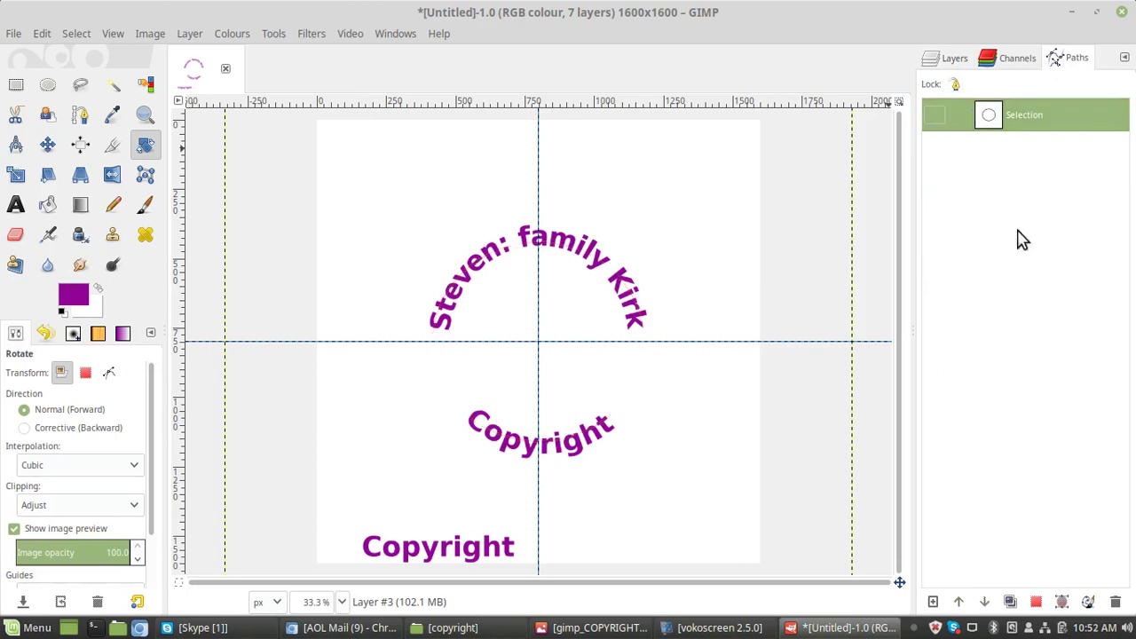
{"action": "left_click", "coordinate": [958, 66]}
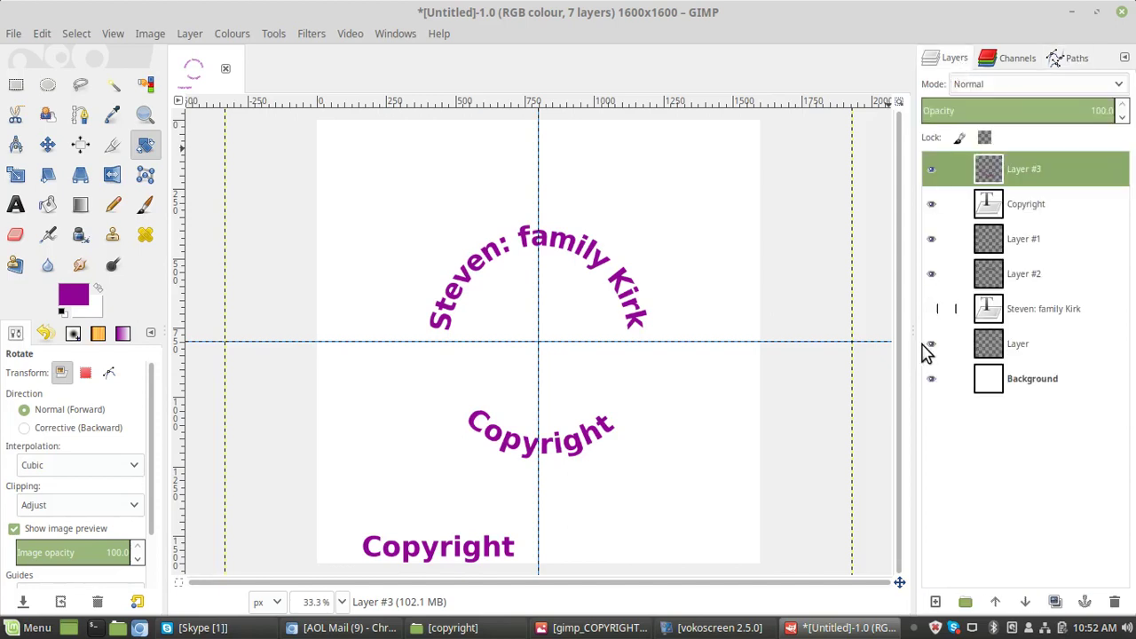
{"action": "left_click", "coordinate": [932, 205]}
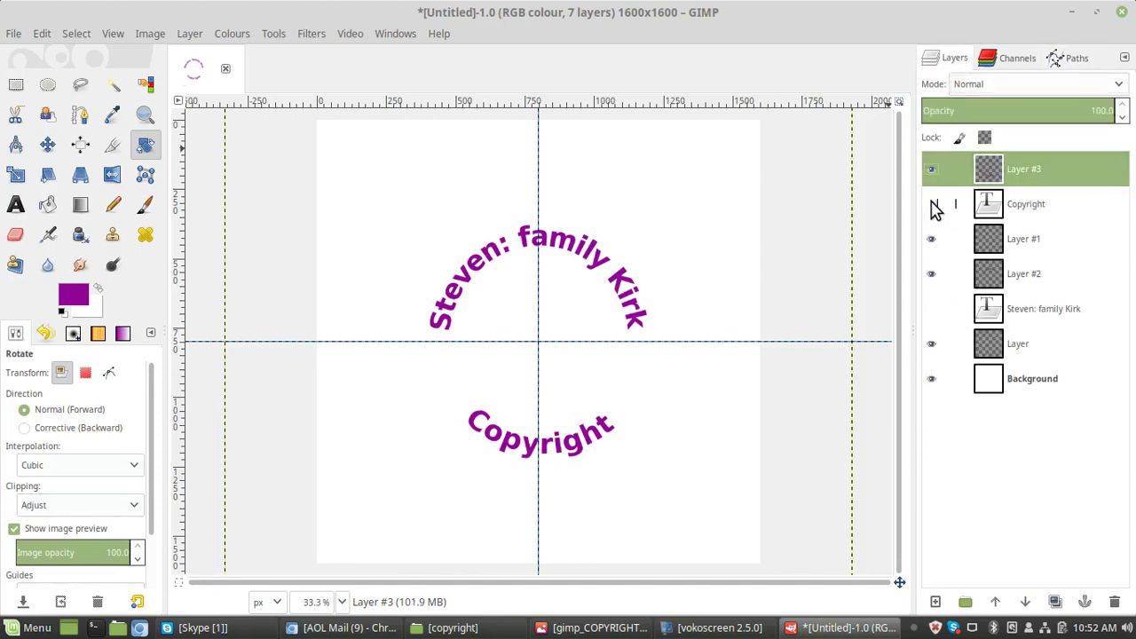
Add transparent Layer #4 and type the purple date 27-08-2018 just below the canvas centre.
{"action": "left_click", "coordinate": [937, 603]}
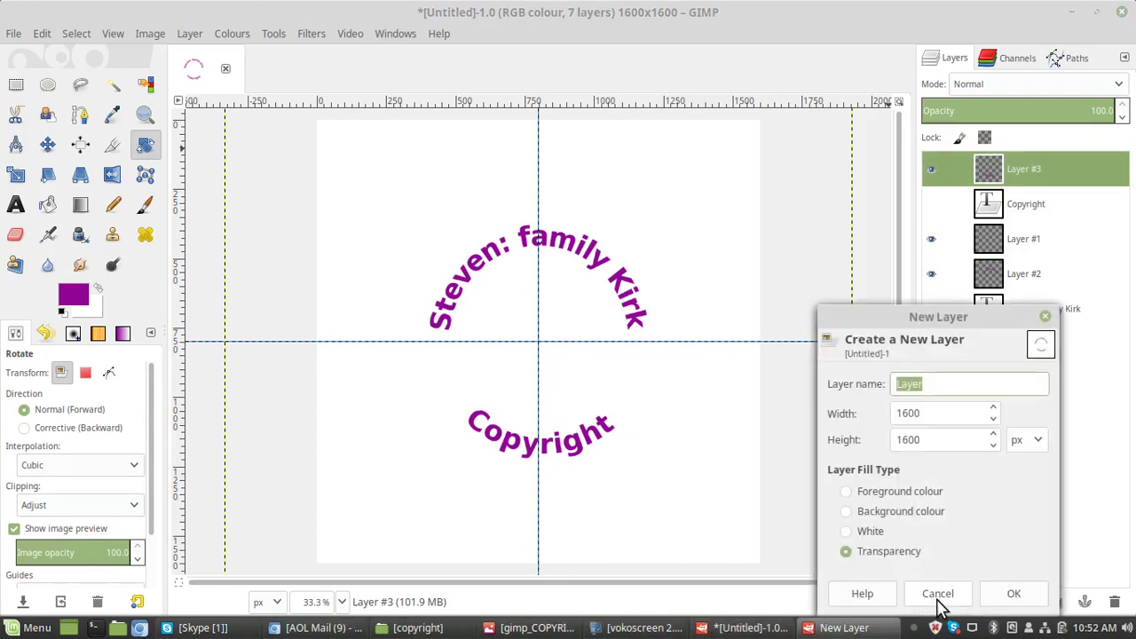
{"action": "left_click", "coordinate": [1027, 600]}
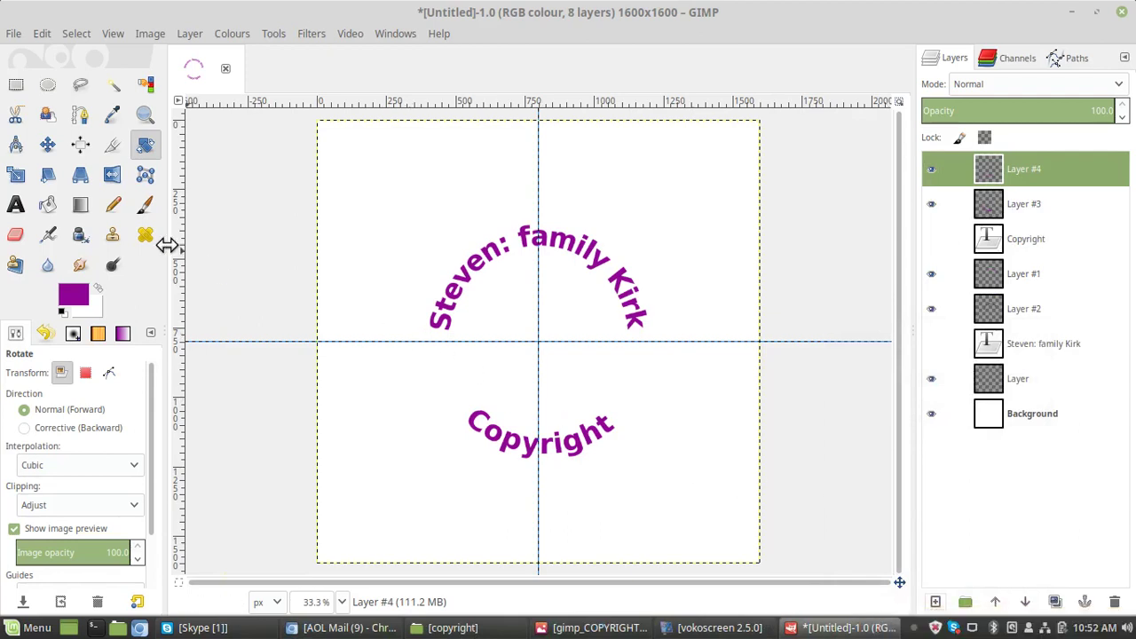
{"action": "left_click", "coordinate": [16, 206]}
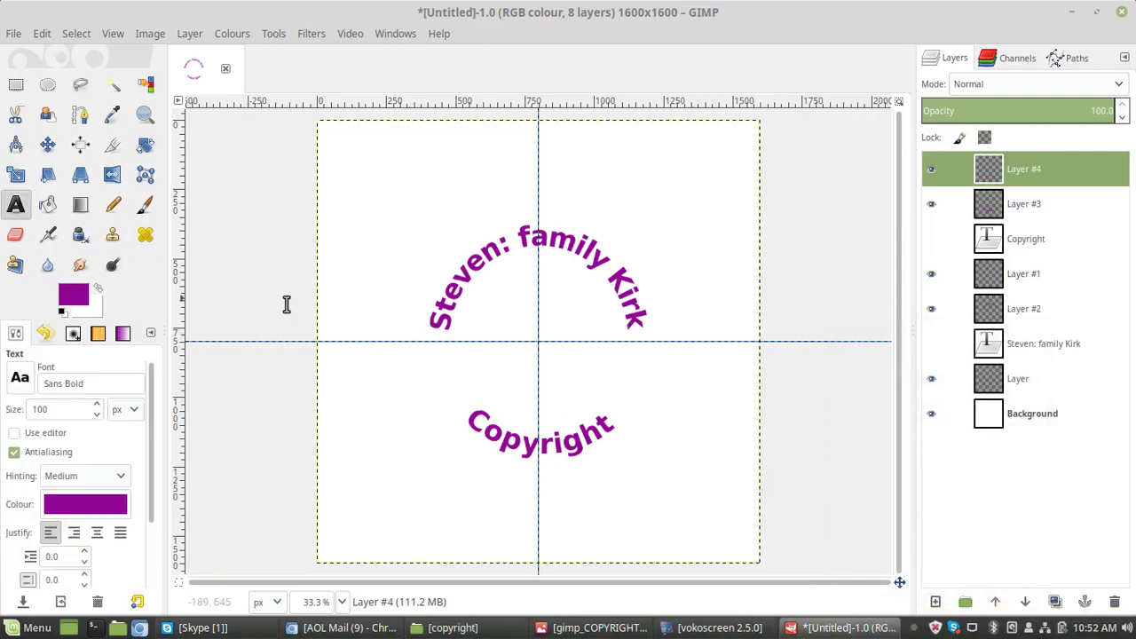
{"action": "left_click", "coordinate": [476, 346]}
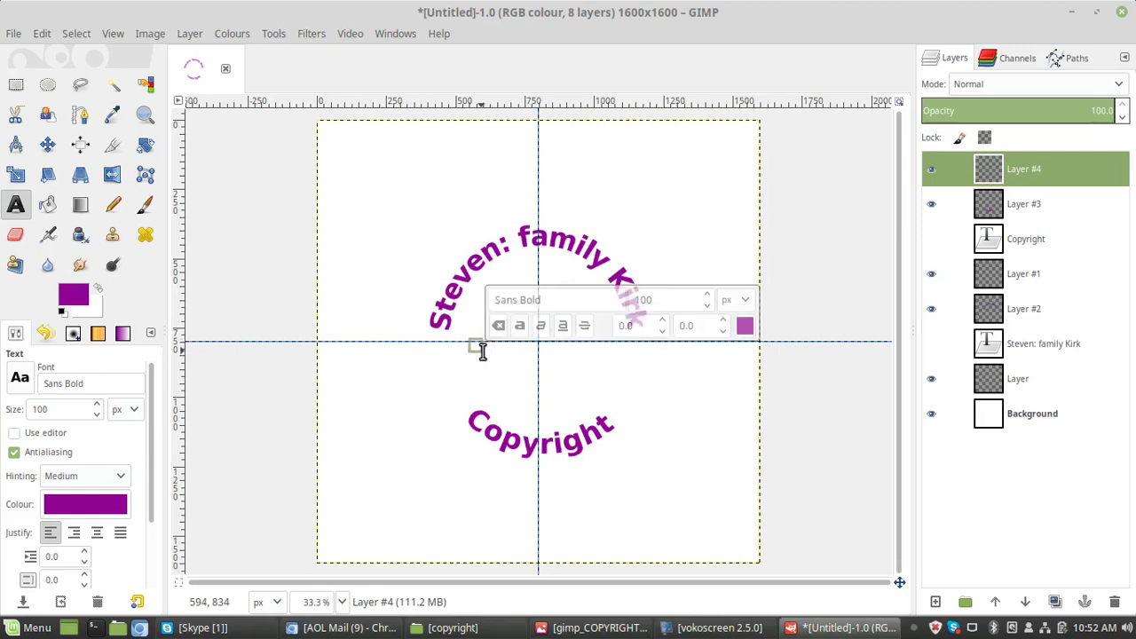
{"action": "type", "text": "27"}
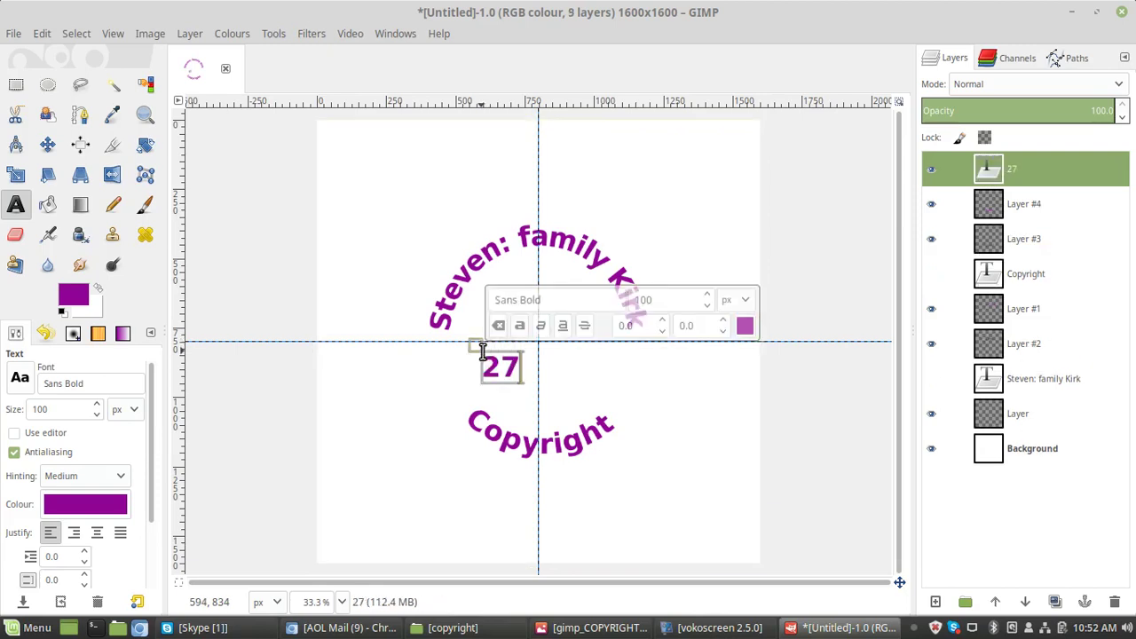
{"action": "type", "text": "-08-2"}
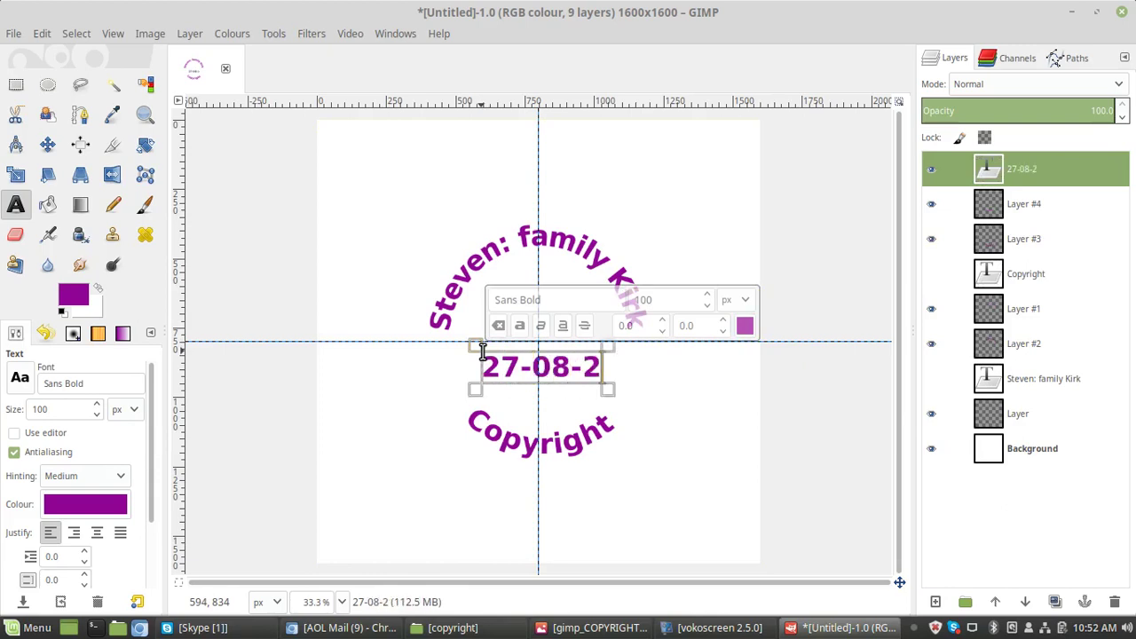
{"action": "type", "text": "018"}
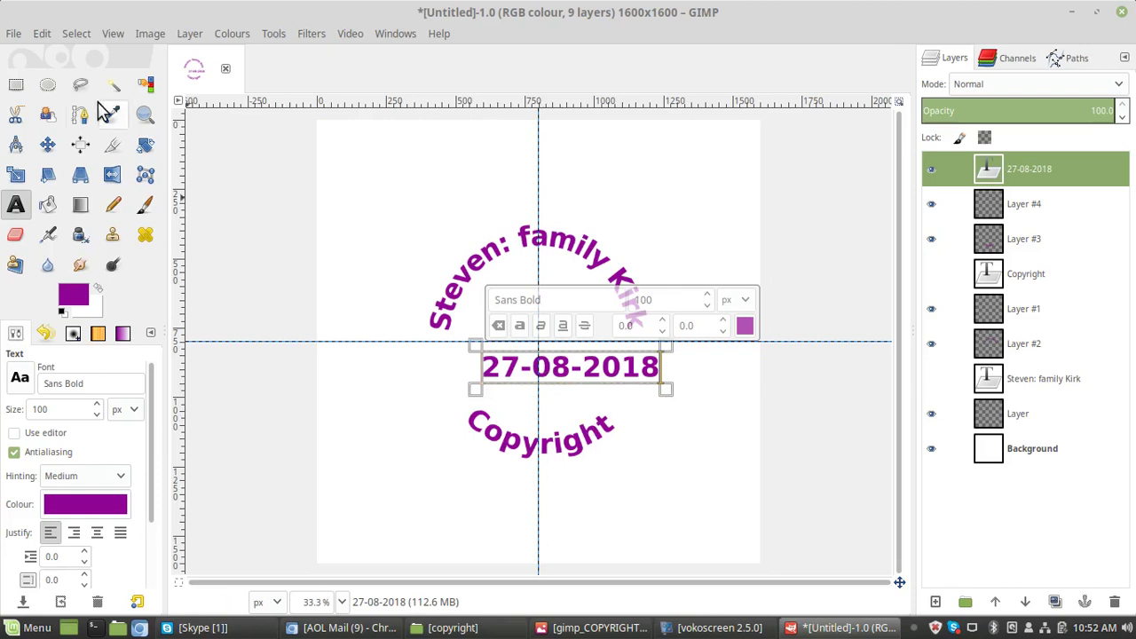
{"action": "left_click", "coordinate": [49, 146]}
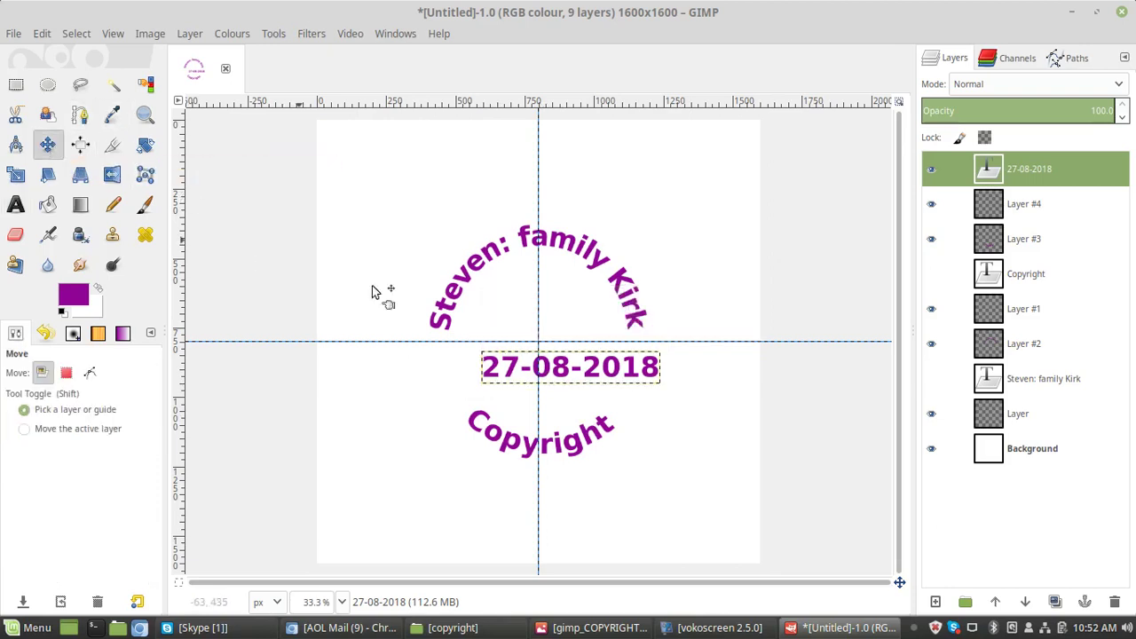
Drag the 27-08-2018 date left and slightly up until it is centred on the vertical guide.
{"action": "left_click", "coordinate": [519, 371]}
{"action": "left_click_drag", "start_coordinate": [518, 371], "coordinate": [485, 362]}
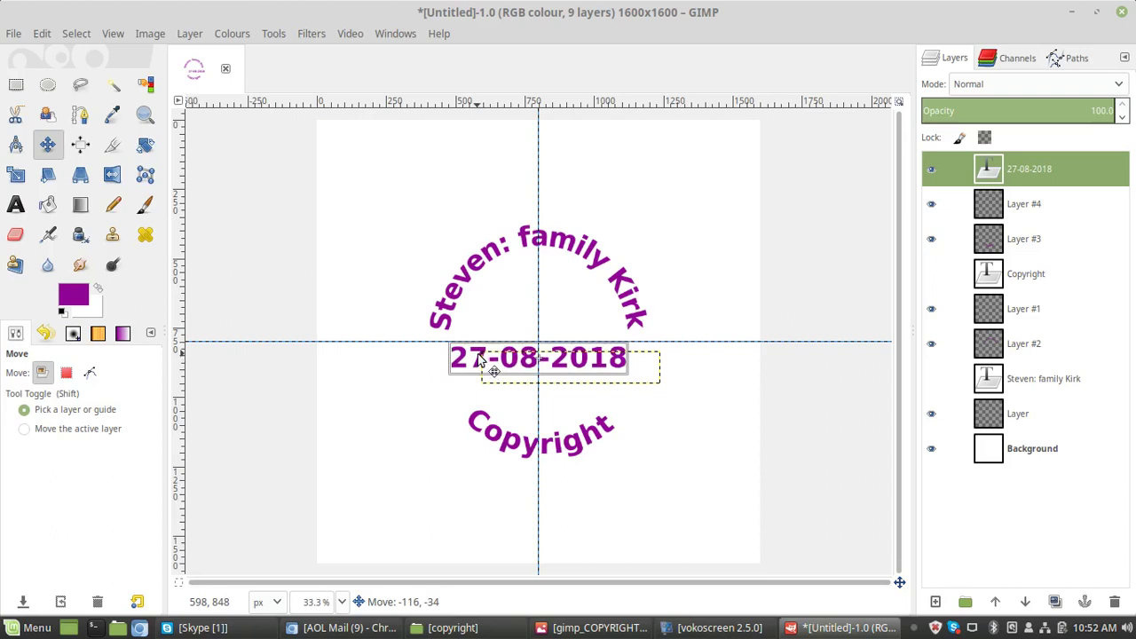
{"action": "left_click_drag", "start_coordinate": [480, 357], "coordinate": [479, 356]}
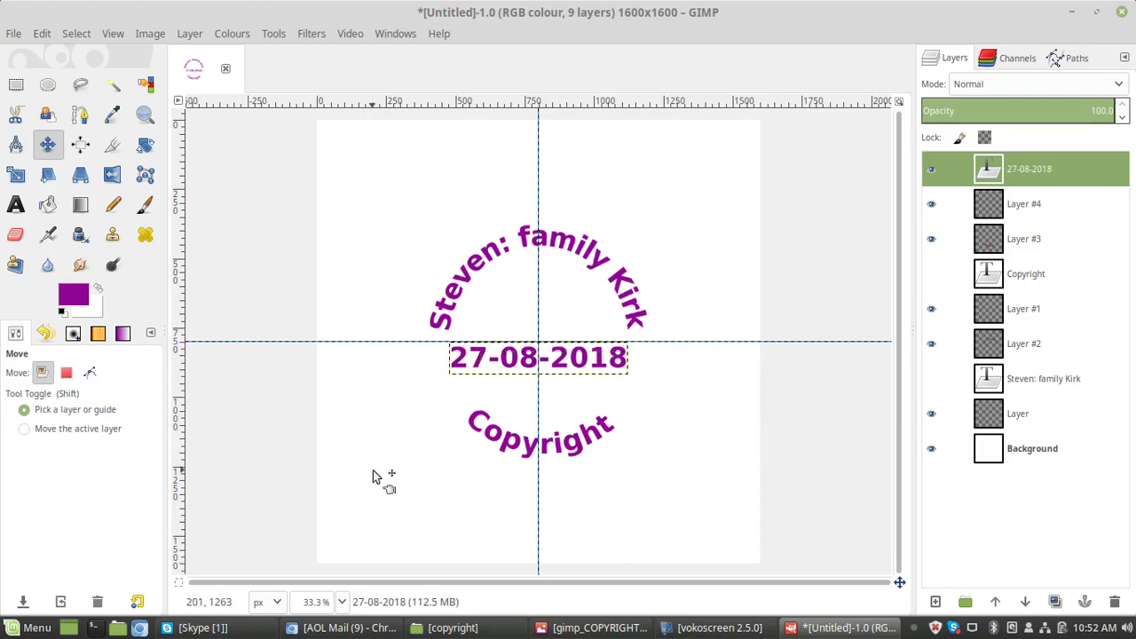
Add transparent Layer #5 and draw a rough elliptical selection over the stamp text.
{"action": "left_click", "coordinate": [937, 603]}
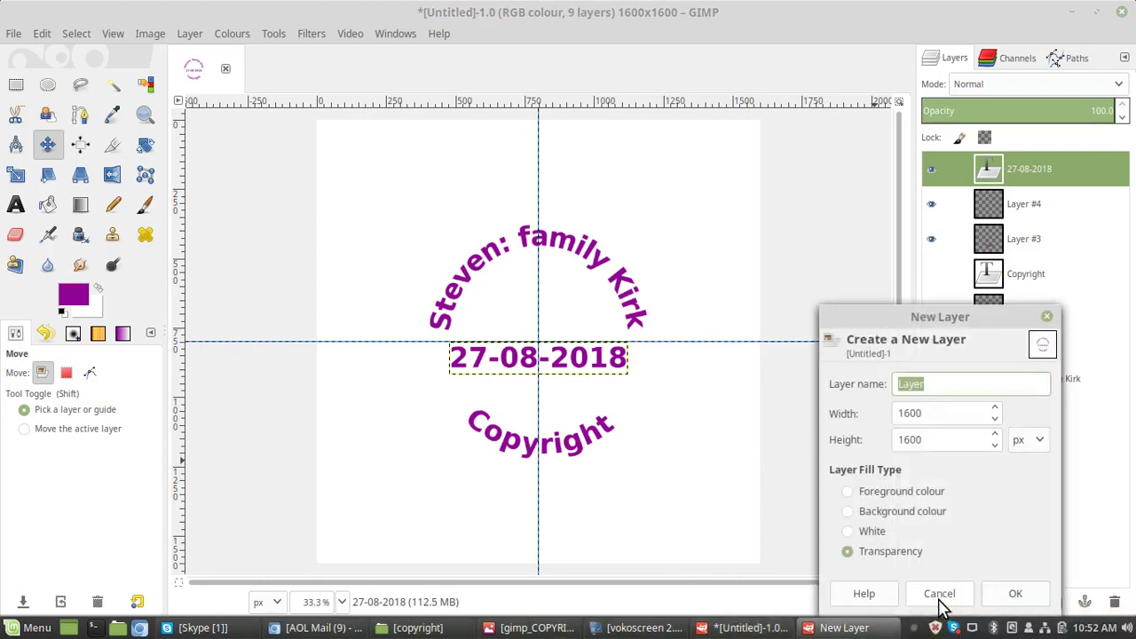
{"action": "left_click", "coordinate": [1016, 594]}
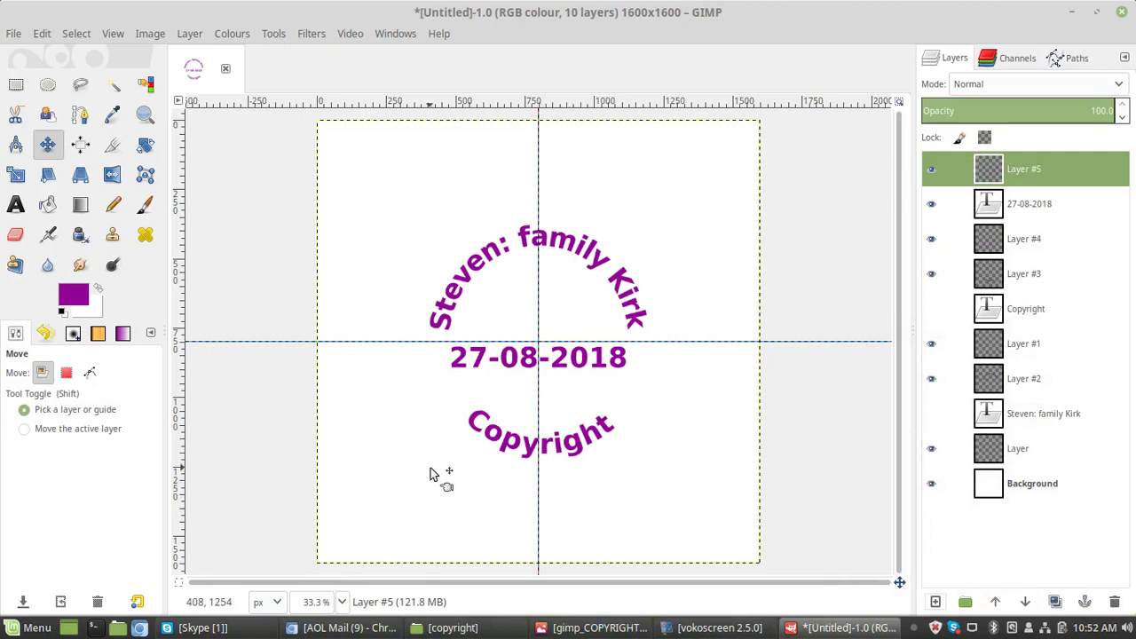
{"action": "left_click", "coordinate": [49, 83]}
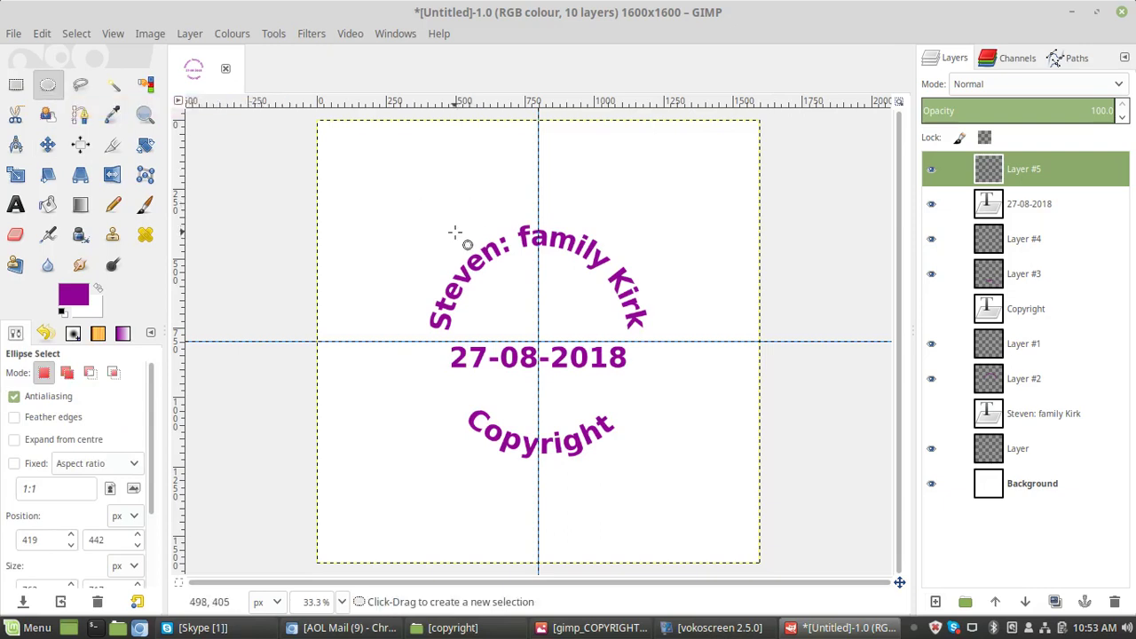
{"action": "left_click_drag", "start_coordinate": [454, 232], "coordinate": [720, 487]}
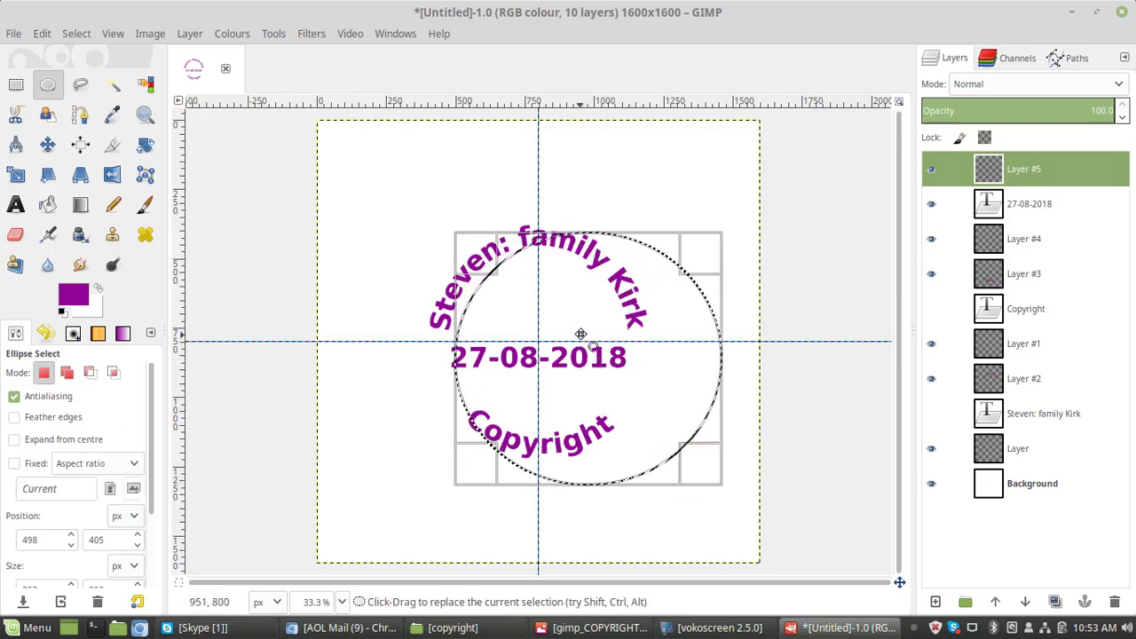
Reposition the ellipse and adjust its edges into a circle fitting snugly around the lettering.
{"action": "left_click_drag", "start_coordinate": [576, 323], "coordinate": [523, 306]}
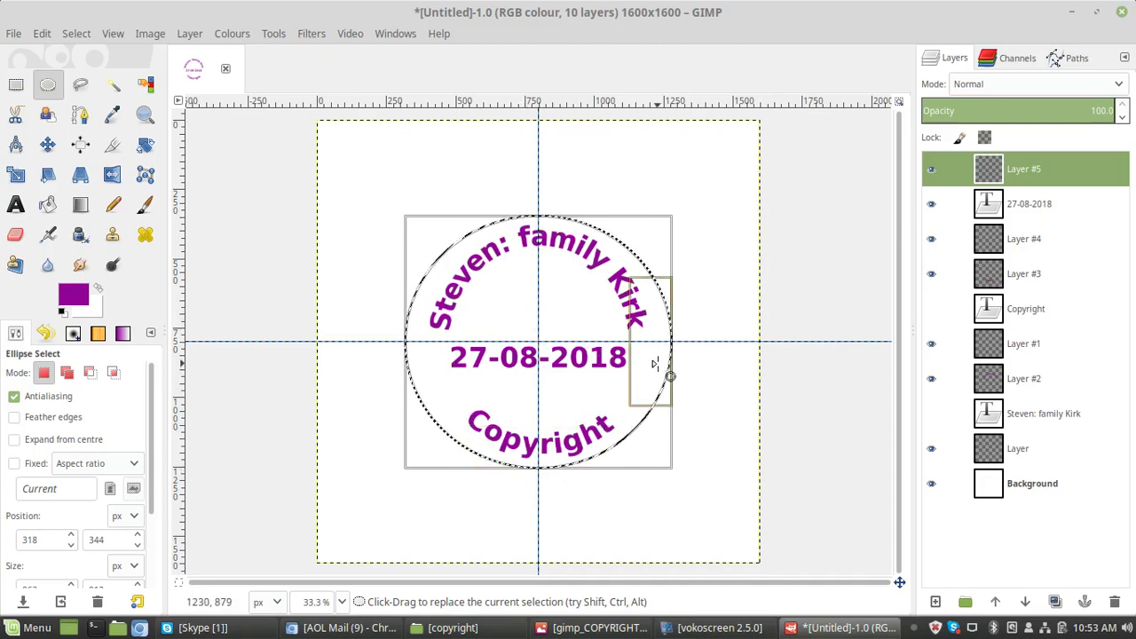
{"action": "left_click_drag", "start_coordinate": [648, 371], "coordinate": [634, 369]}
{"action": "left_click_drag", "start_coordinate": [425, 342], "coordinate": [444, 341]}
{"action": "left_click_drag", "start_coordinate": [558, 257], "coordinate": [557, 259]}
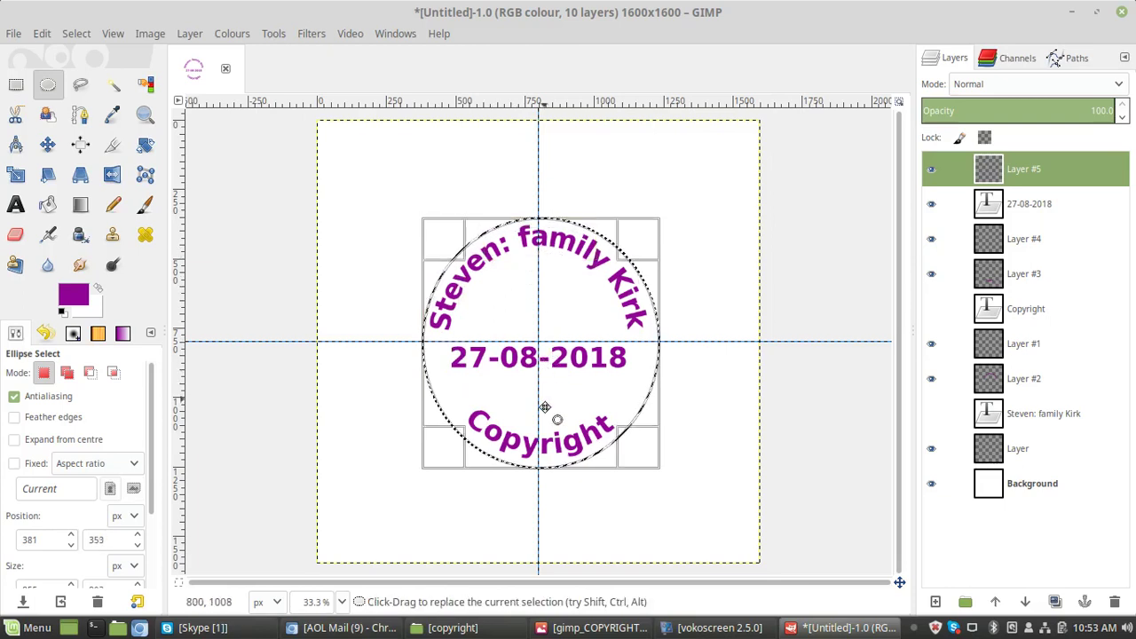
{"action": "left_click_drag", "start_coordinate": [558, 460], "coordinate": [555, 442]}
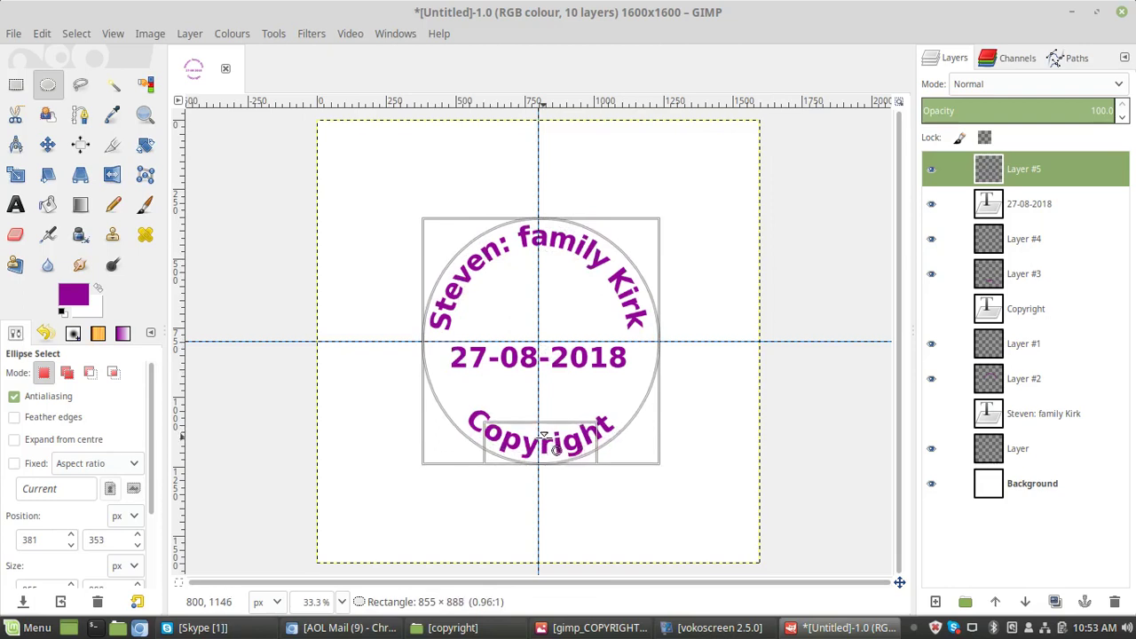
{"action": "left_click_drag", "start_coordinate": [545, 438], "coordinate": [545, 440]}
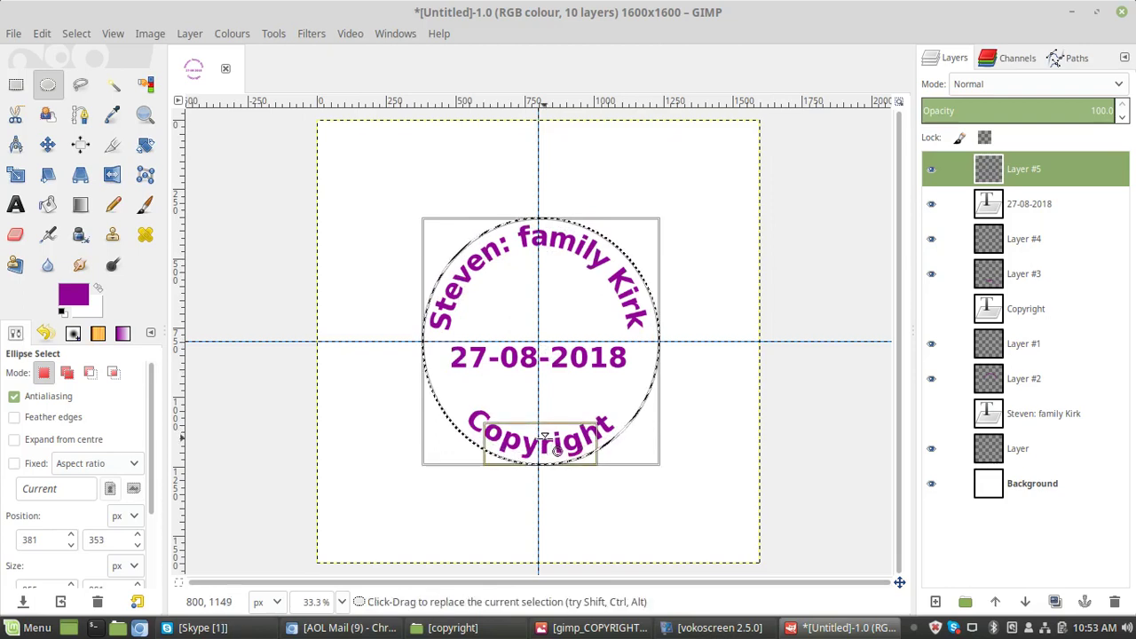
Invert the circular selection and bucket-fill the area outside the circle with purple.
{"action": "left_click", "coordinate": [47, 206]}
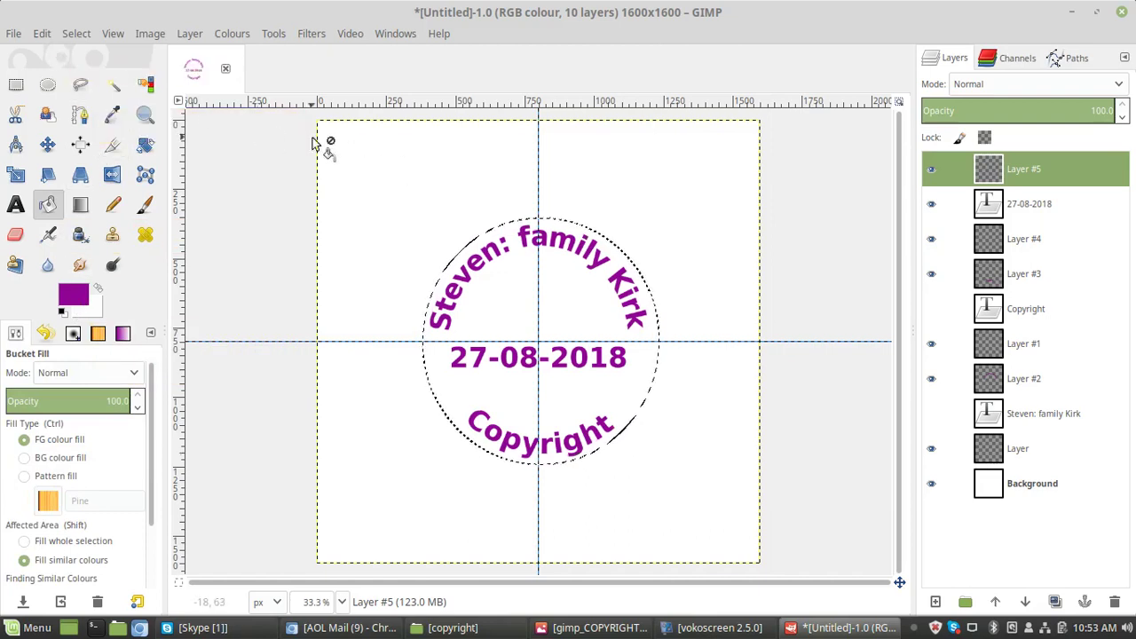
{"action": "left_click", "coordinate": [78, 39]}
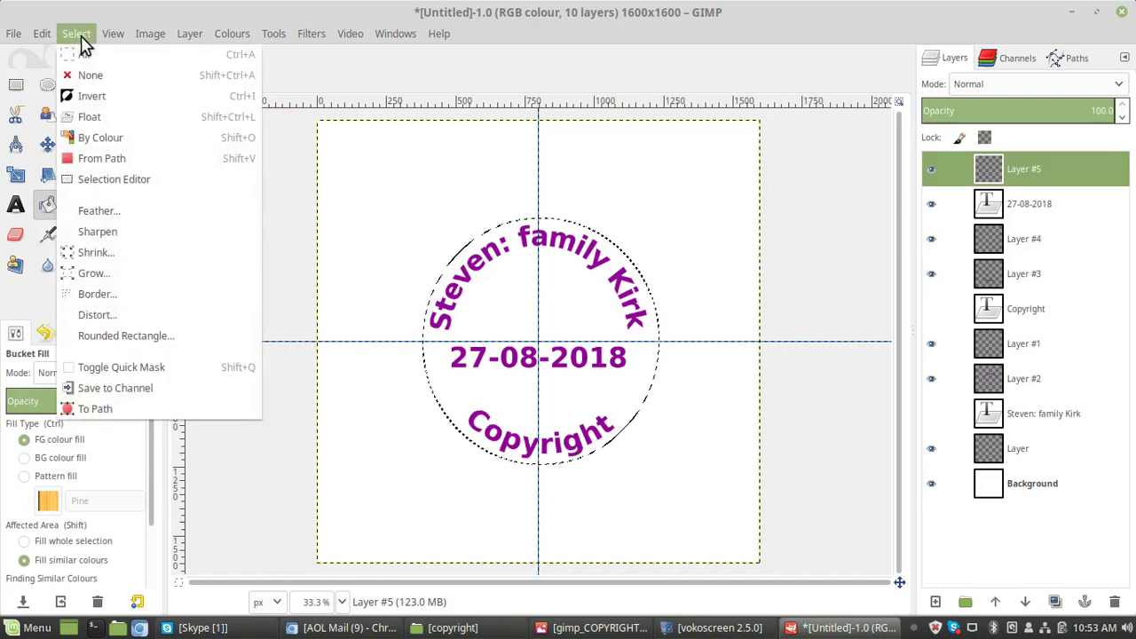
{"action": "left_click", "coordinate": [89, 96]}
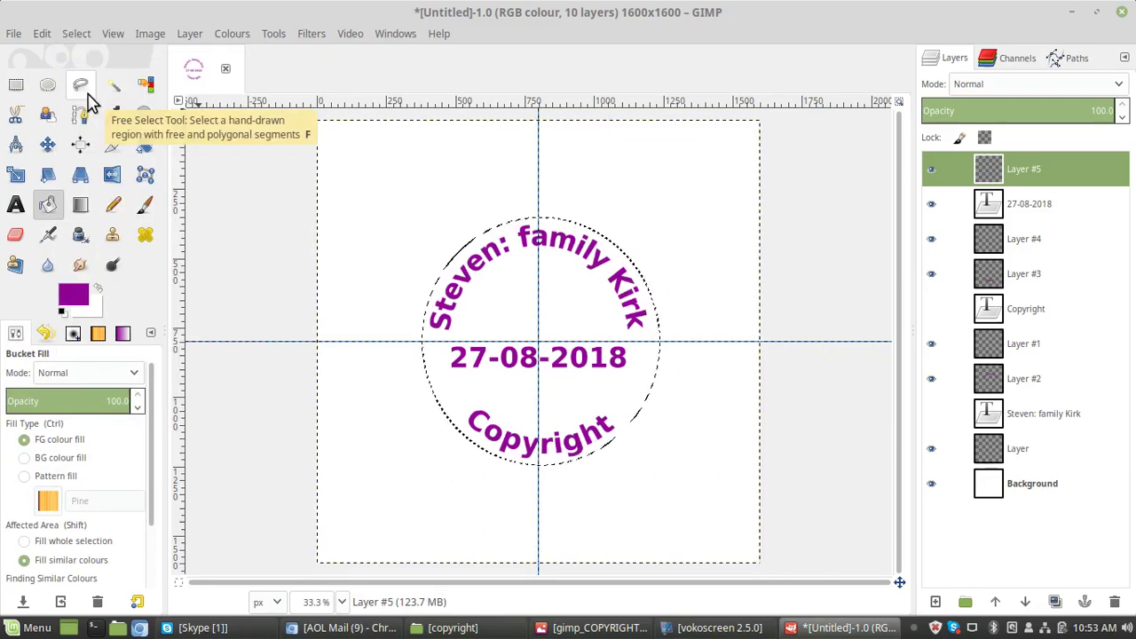
{"action": "left_click", "coordinate": [379, 159]}
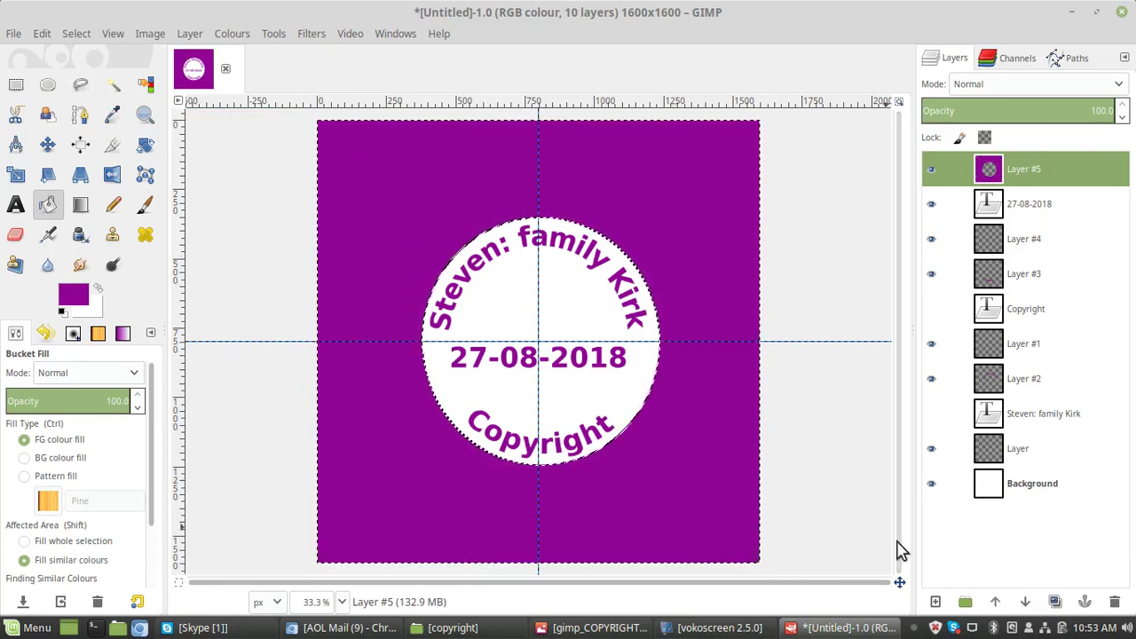
Add a new transparent Layer #6 and draw an elliptical selection on the canvas.
{"action": "left_click", "coordinate": [936, 603]}
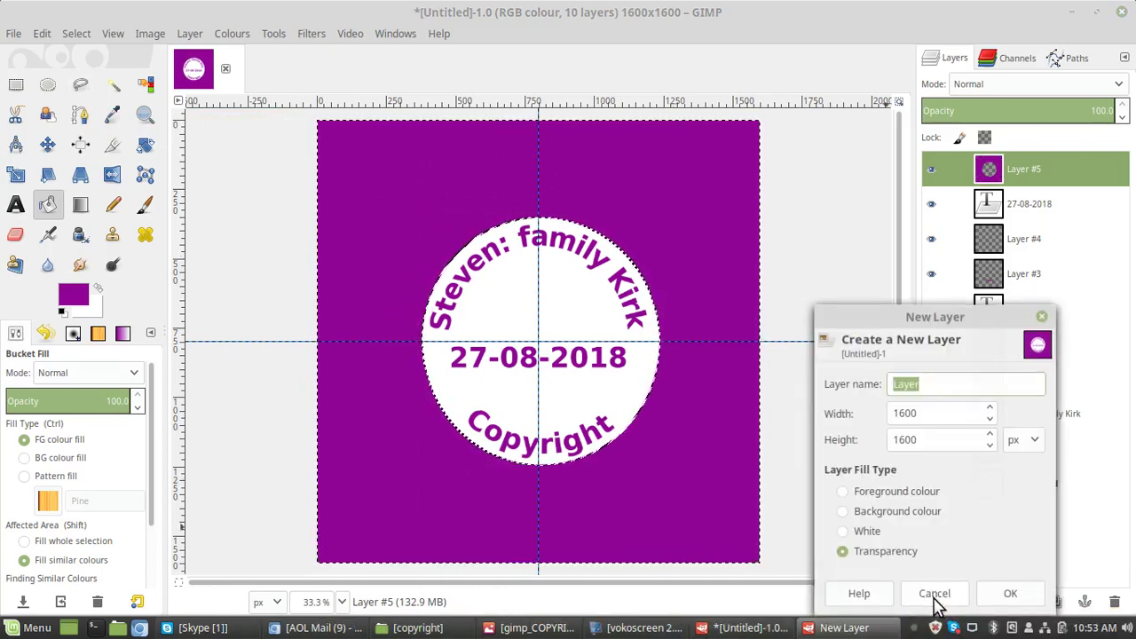
{"action": "left_click", "coordinate": [1011, 594]}
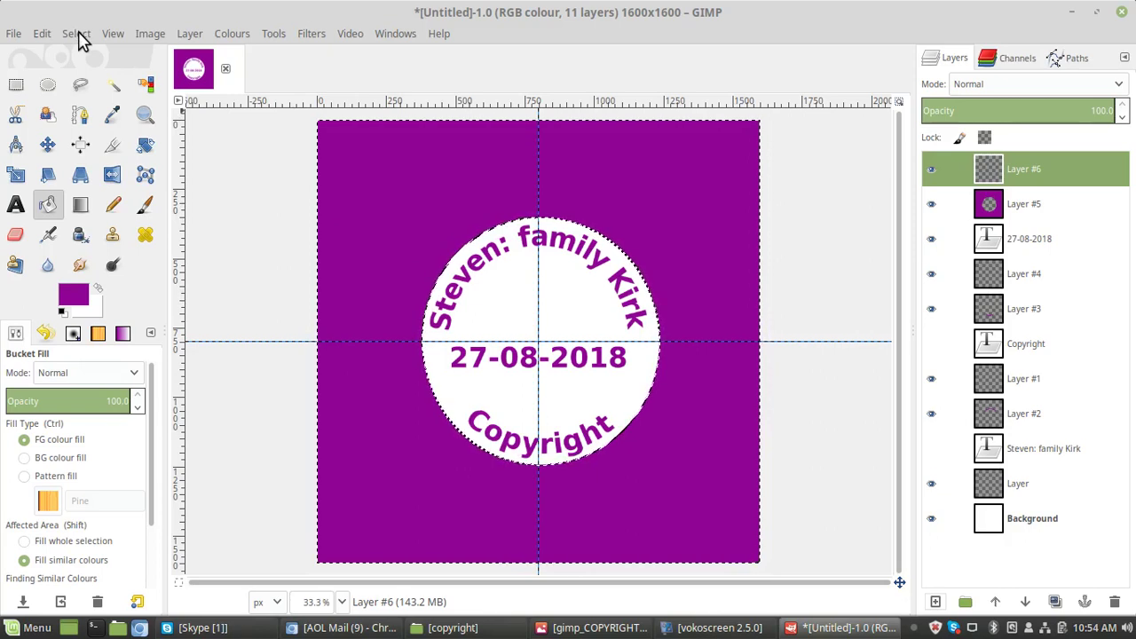
{"action": "left_click", "coordinate": [49, 86]}
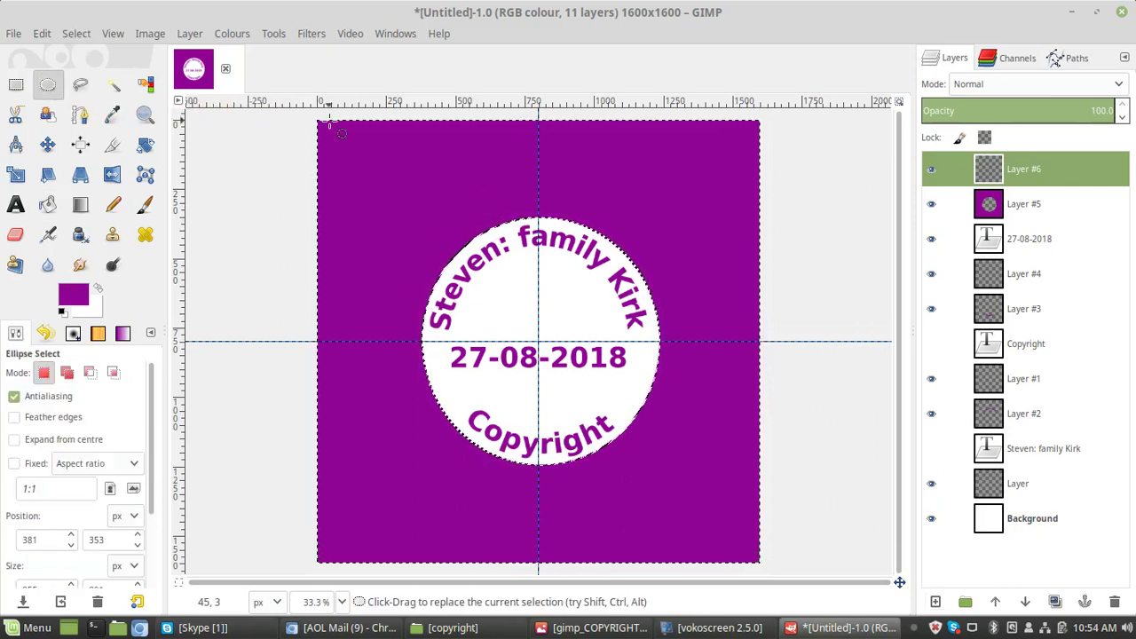
{"action": "left_click_drag", "start_coordinate": [508, 195], "coordinate": [734, 452]}
Fit the ellipse into a circle just outside the stamp's lettering.
{"action": "left_click_drag", "start_coordinate": [643, 307], "coordinate": [563, 315]}
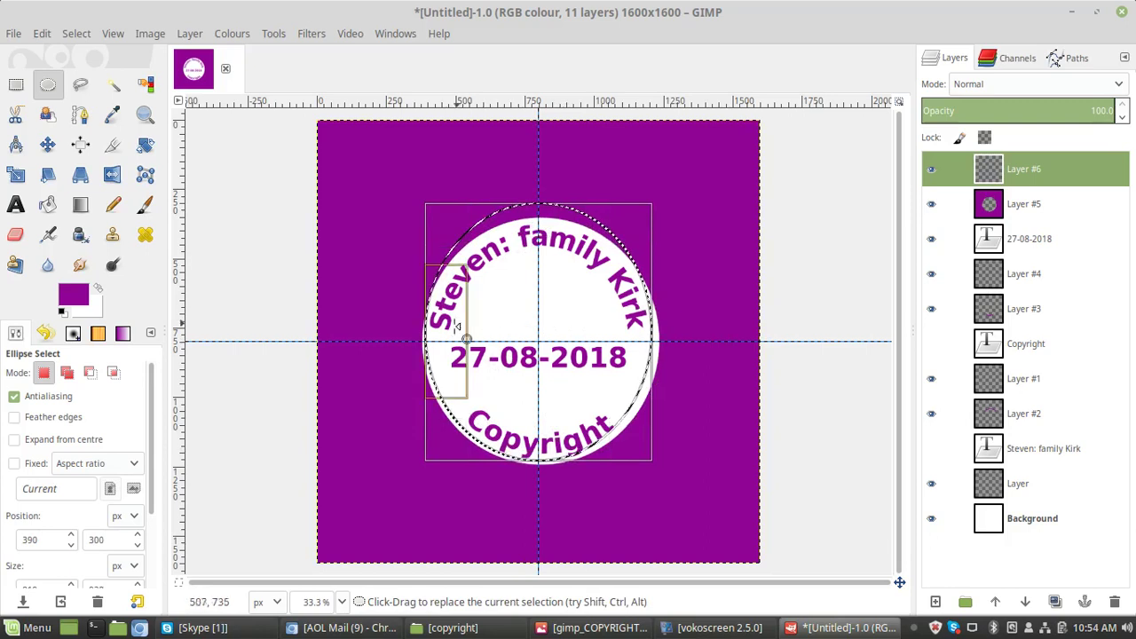
{"action": "left_click_drag", "start_coordinate": [436, 342], "coordinate": [414, 359]}
{"action": "left_click_drag", "start_coordinate": [621, 335], "coordinate": [642, 337]}
{"action": "left_click_drag", "start_coordinate": [548, 441], "coordinate": [551, 453]}
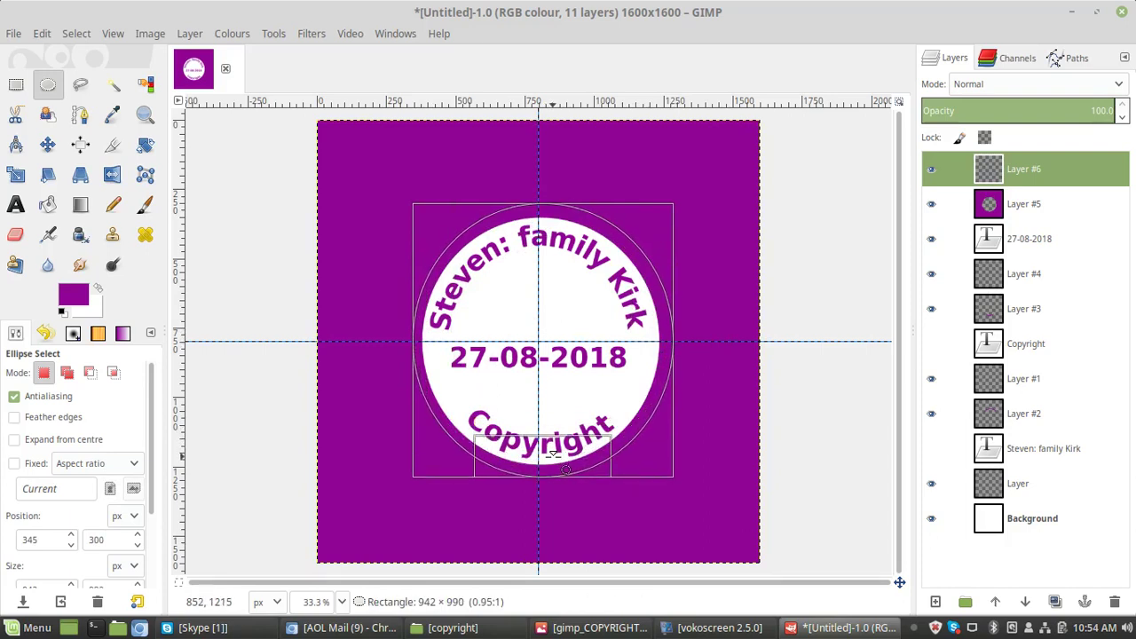
{"action": "left_click_drag", "start_coordinate": [552, 454], "coordinate": [552, 455]}
{"action": "left_click_drag", "start_coordinate": [561, 241], "coordinate": [561, 249]}
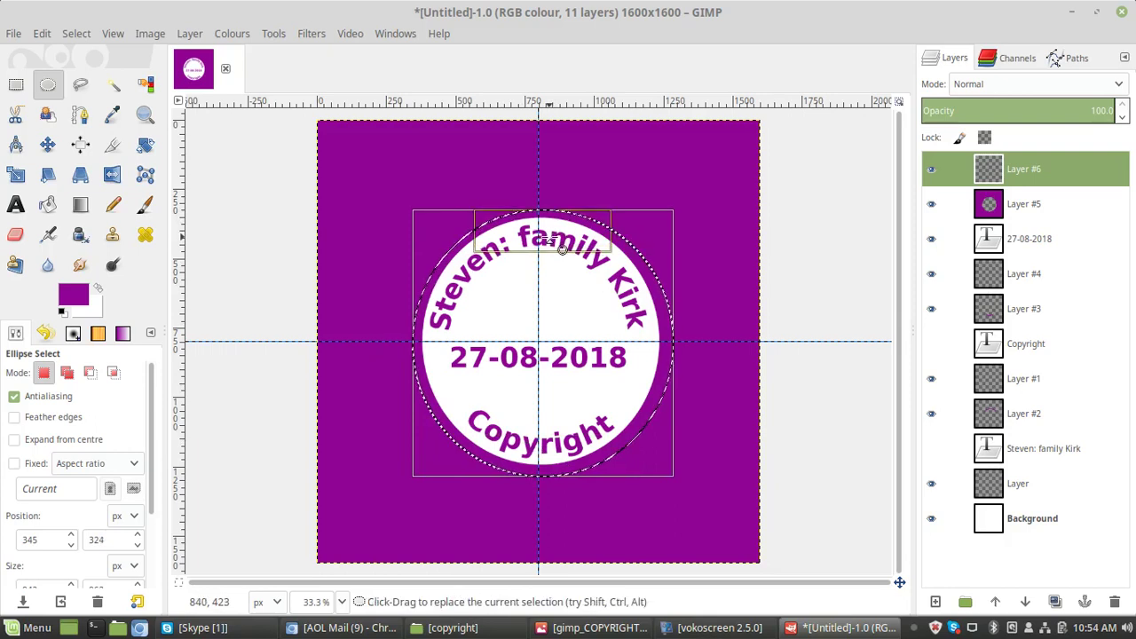
{"action": "left_click_drag", "start_coordinate": [654, 332], "coordinate": [649, 332]}
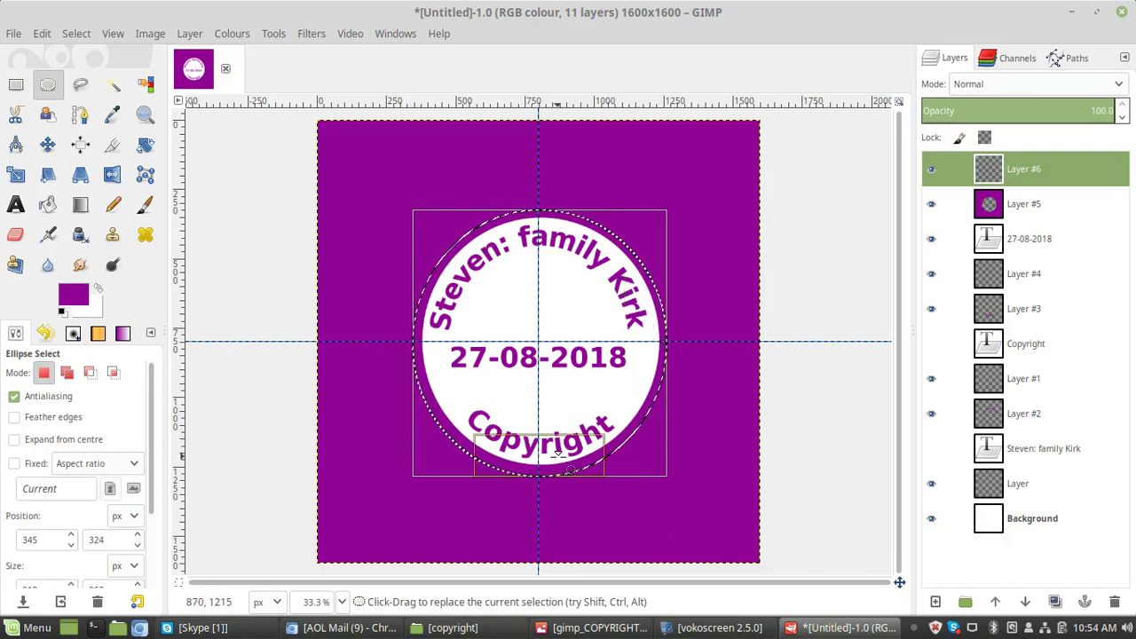
{"action": "left_click_drag", "start_coordinate": [558, 453], "coordinate": [574, 463]}
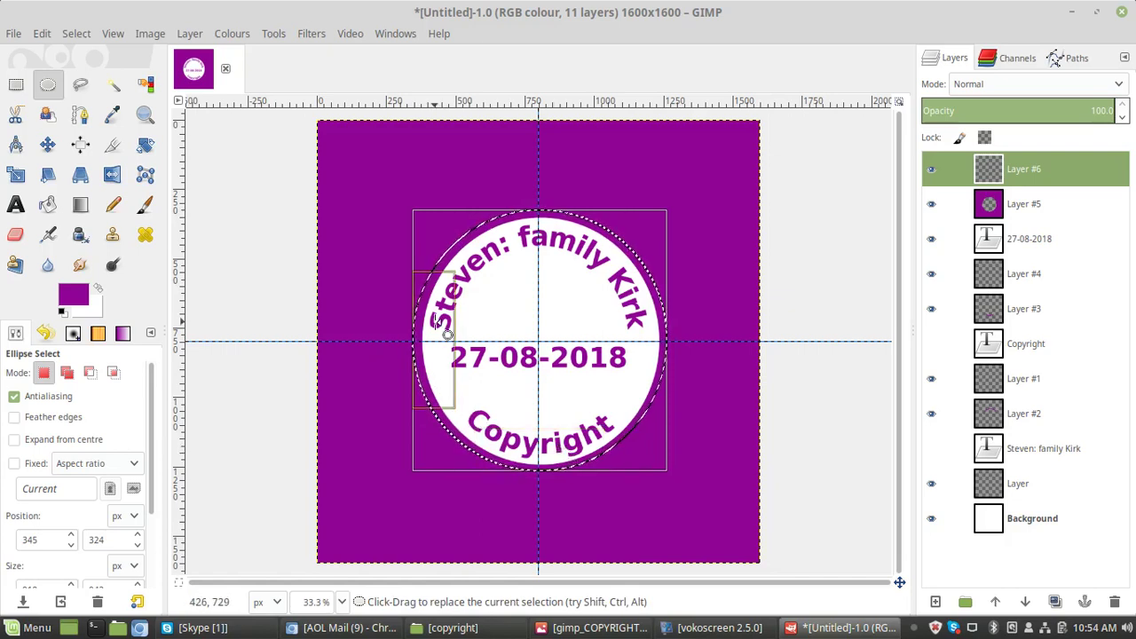
{"action": "left_click_drag", "start_coordinate": [448, 333], "coordinate": [451, 338]}
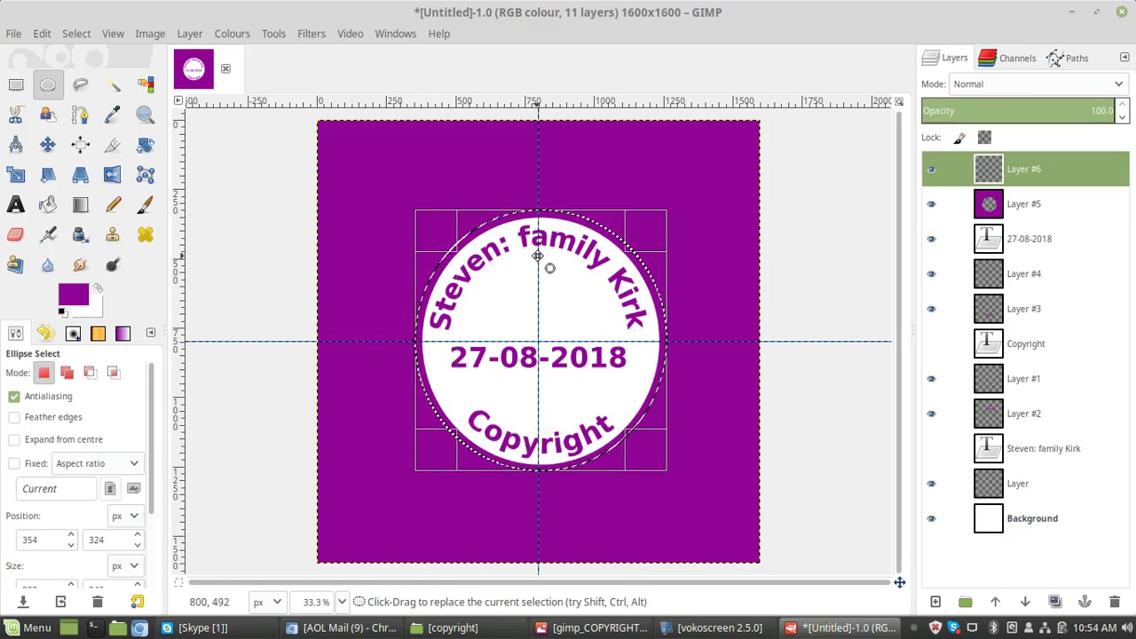
Invert the selection, bucket-fill everything outside the circle with white, then select none.
{"action": "left_click", "coordinate": [99, 294]}
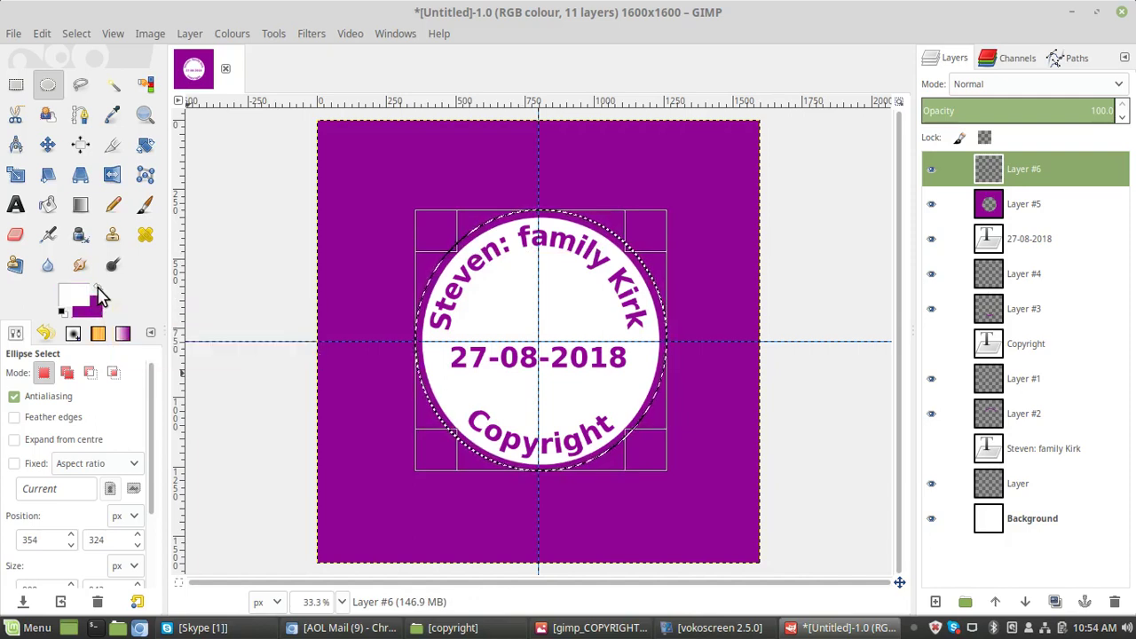
{"action": "left_click", "coordinate": [48, 205]}
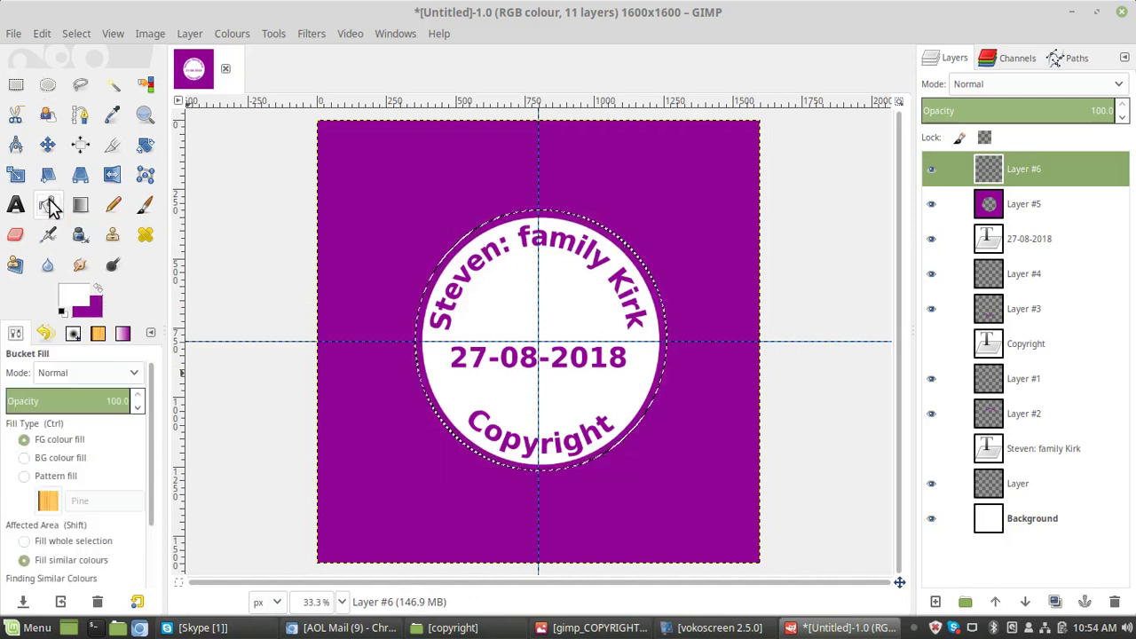
{"action": "left_click", "coordinate": [76, 34]}
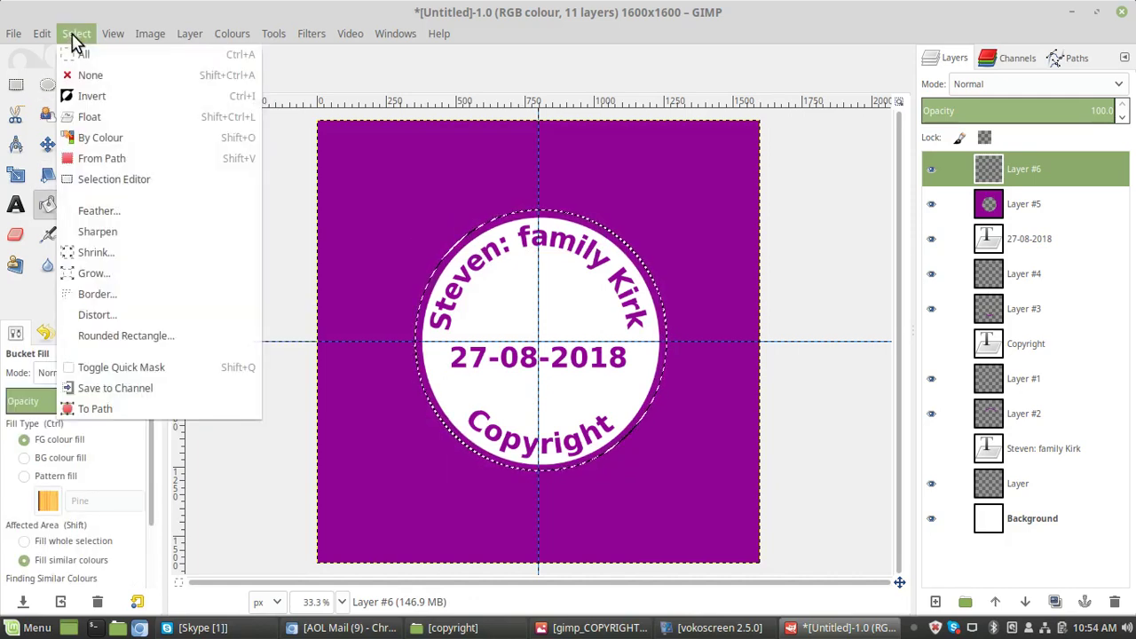
{"action": "left_click", "coordinate": [98, 96]}
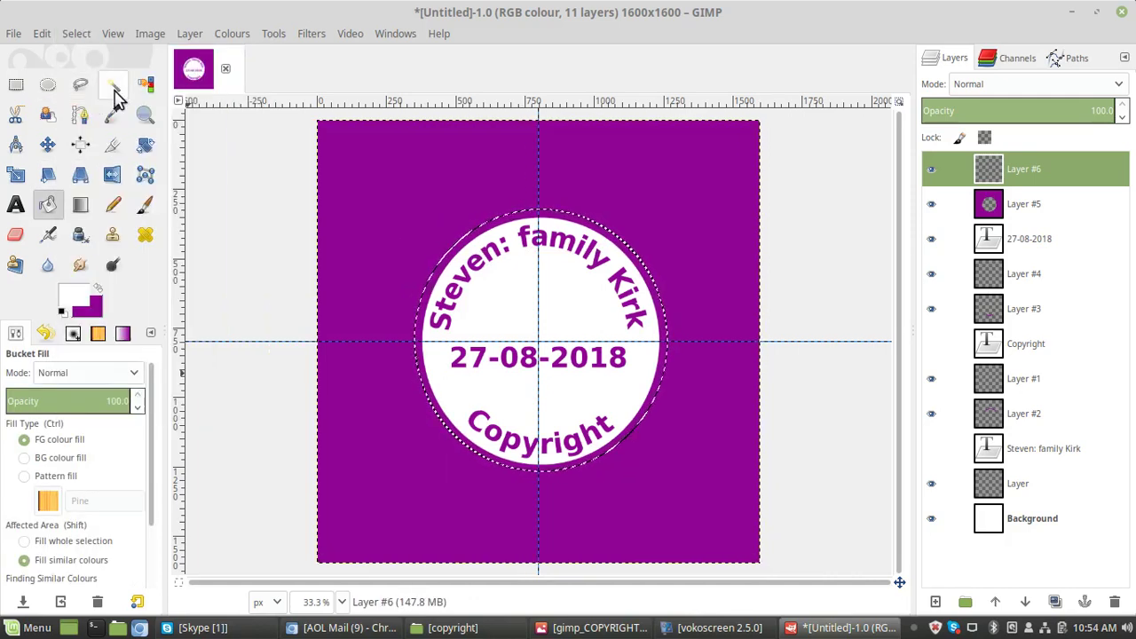
{"action": "left_click", "coordinate": [404, 166]}
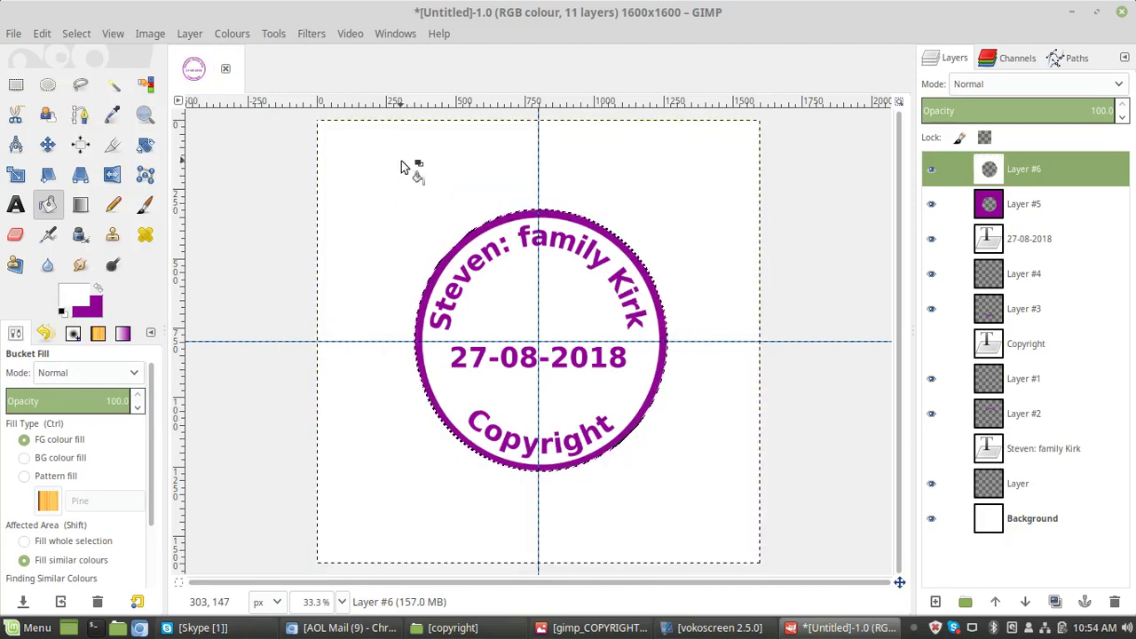
{"action": "left_click", "coordinate": [76, 34]}
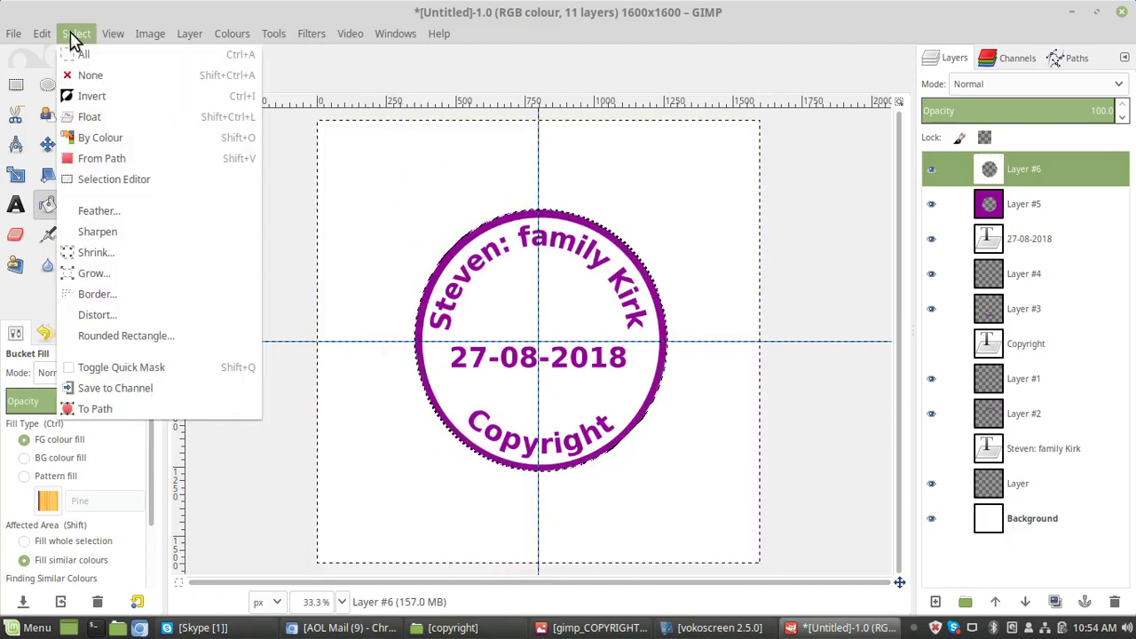
{"action": "left_click", "coordinate": [89, 75]}
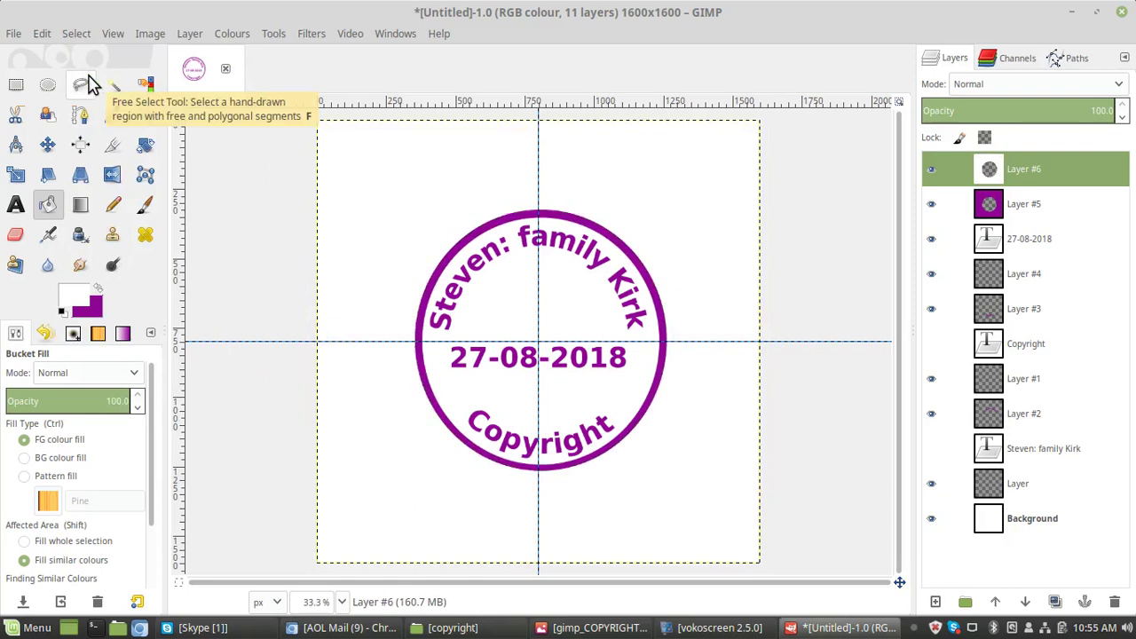
Add Layer #7 and type the owner's name followed by TM in purple below the stamp.
{"action": "left_click", "coordinate": [936, 603]}
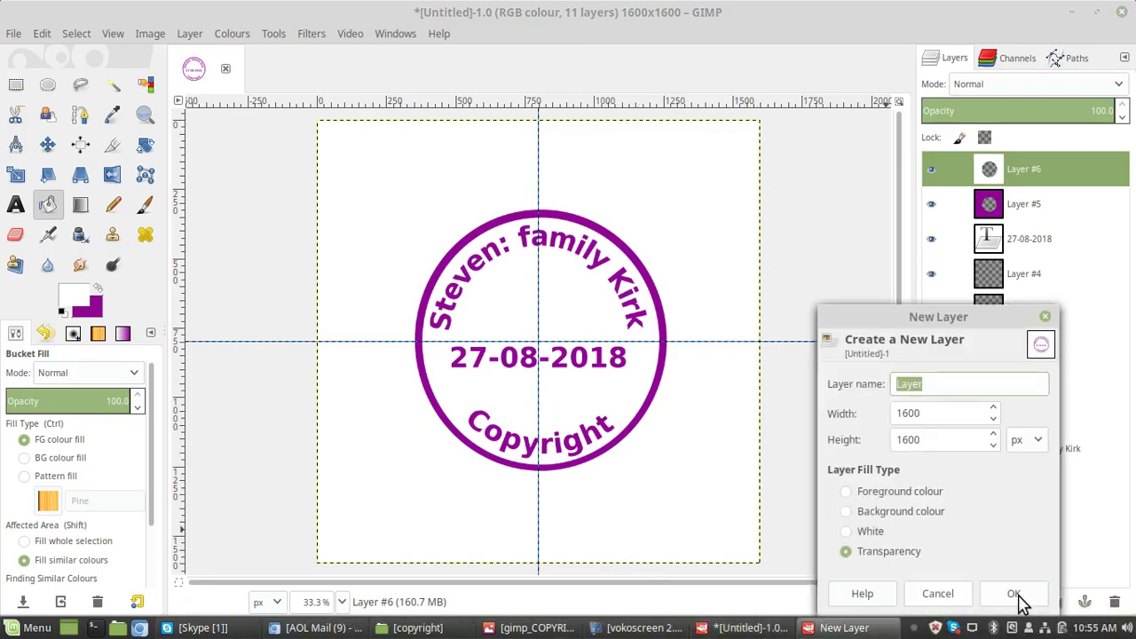
{"action": "left_click", "coordinate": [1014, 594]}
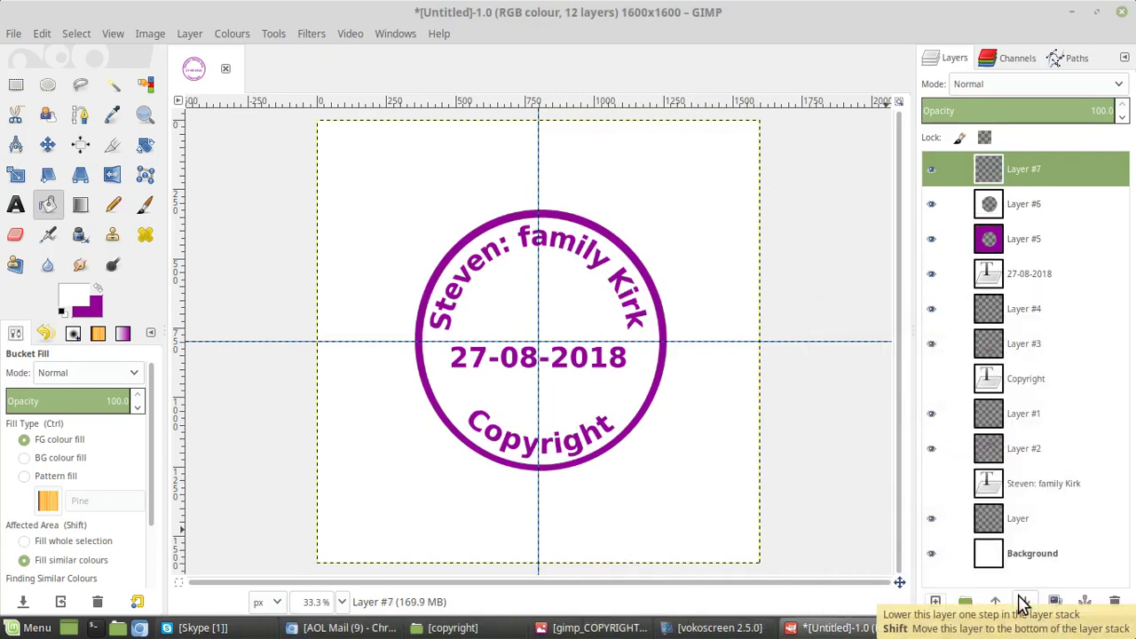
{"action": "left_click", "coordinate": [97, 288]}
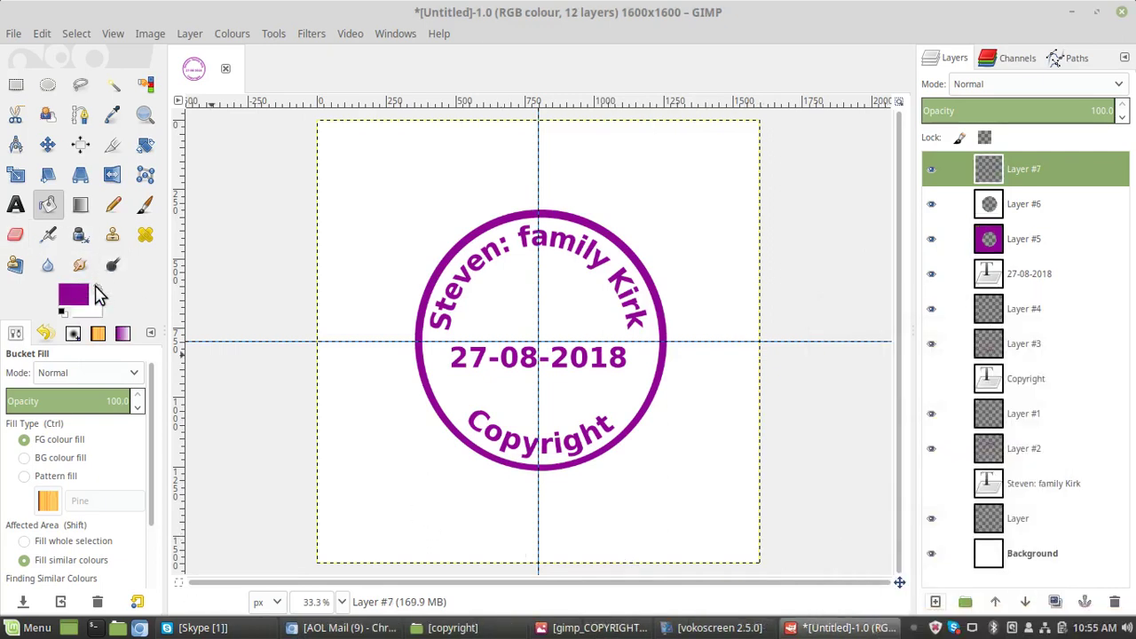
{"action": "left_click", "coordinate": [16, 206]}
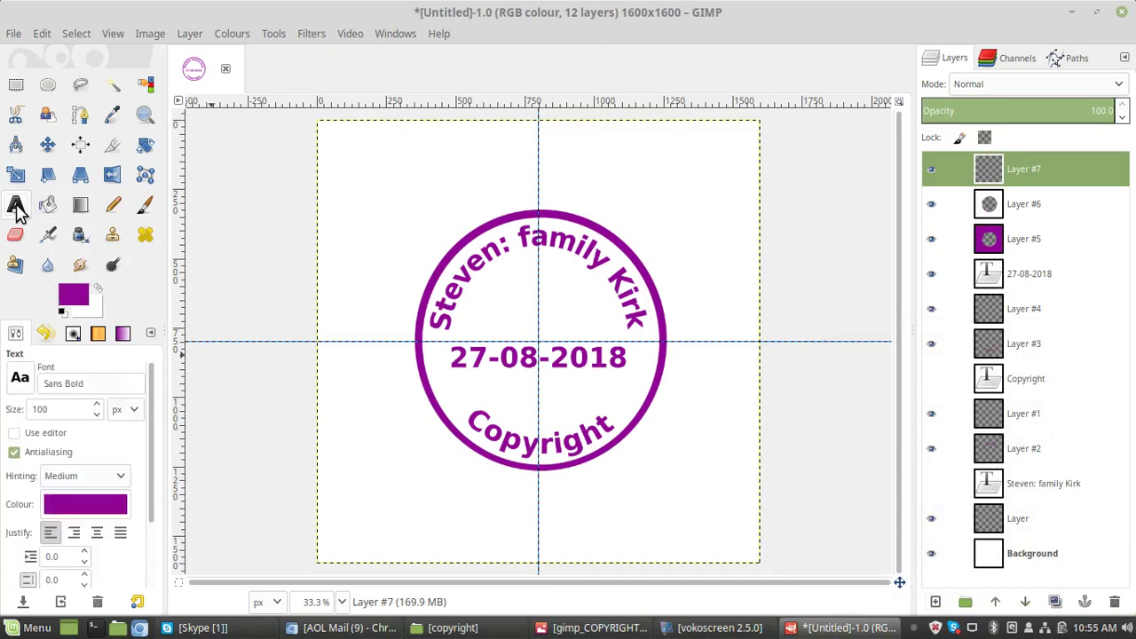
{"action": "left_click", "coordinate": [550, 508]}
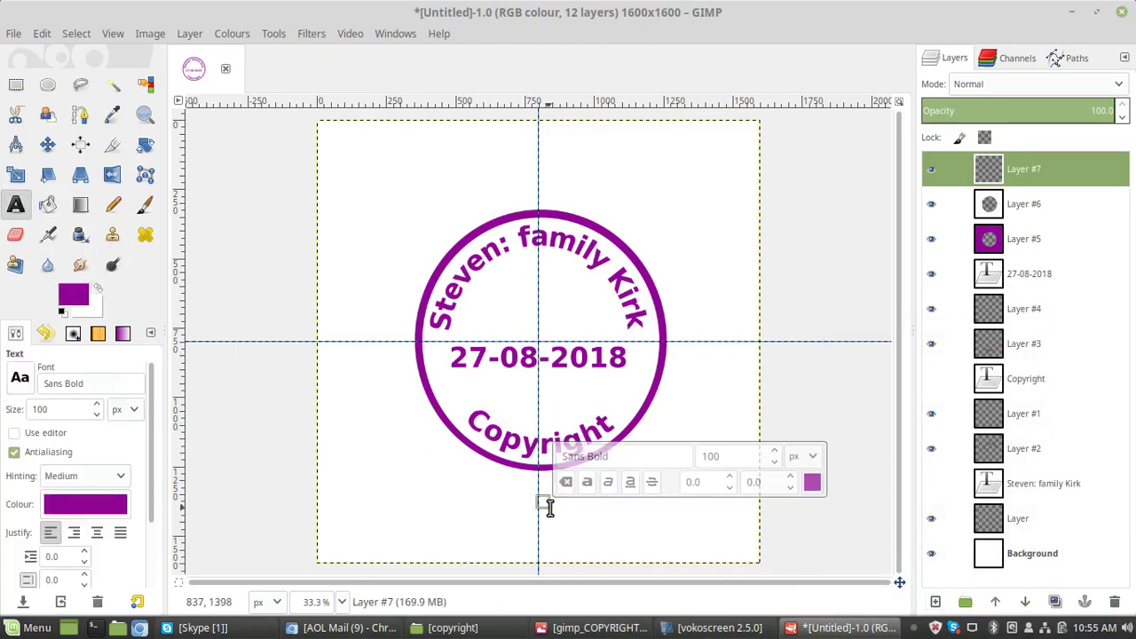
{"action": "type", "text": "STEVEN"}
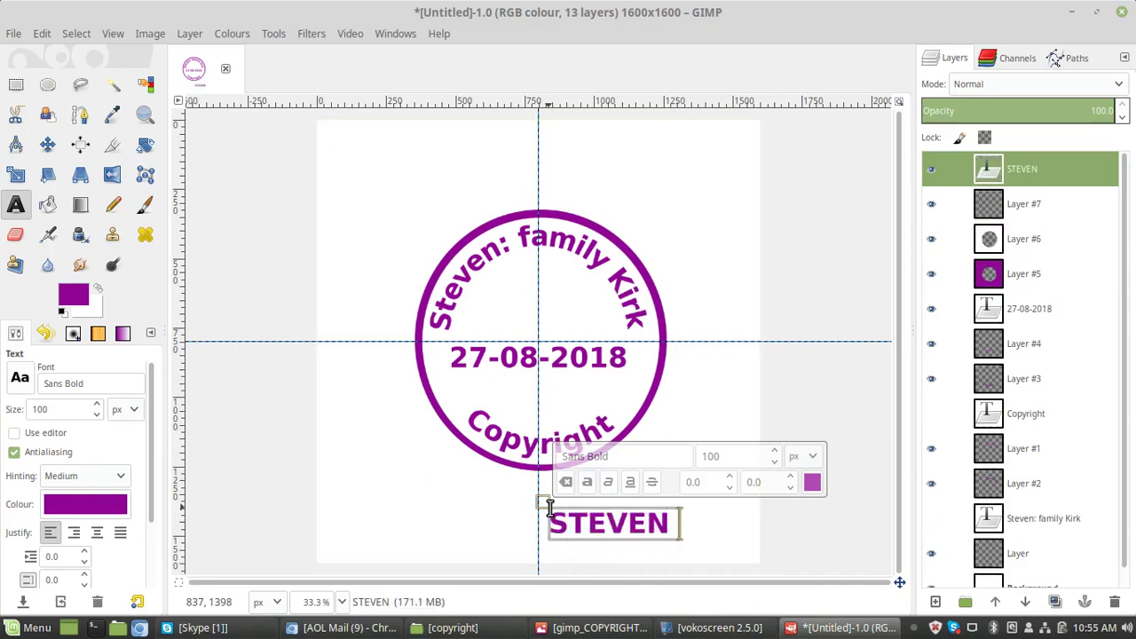
{"action": "type", "text": " KIRK"}
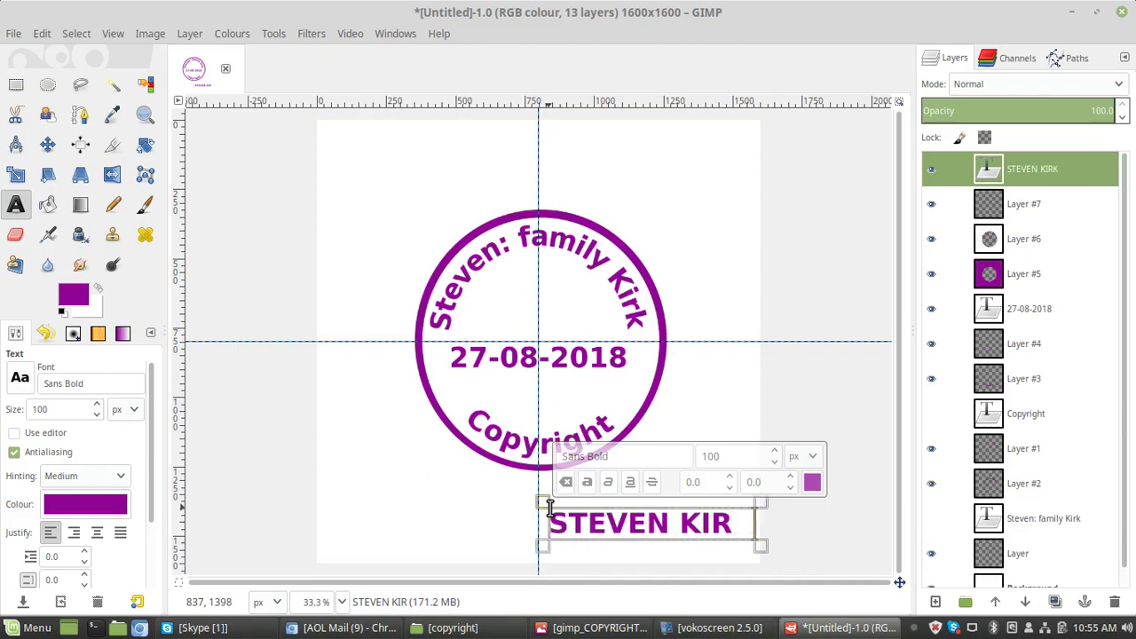
{"action": "type", "text": " TM"}
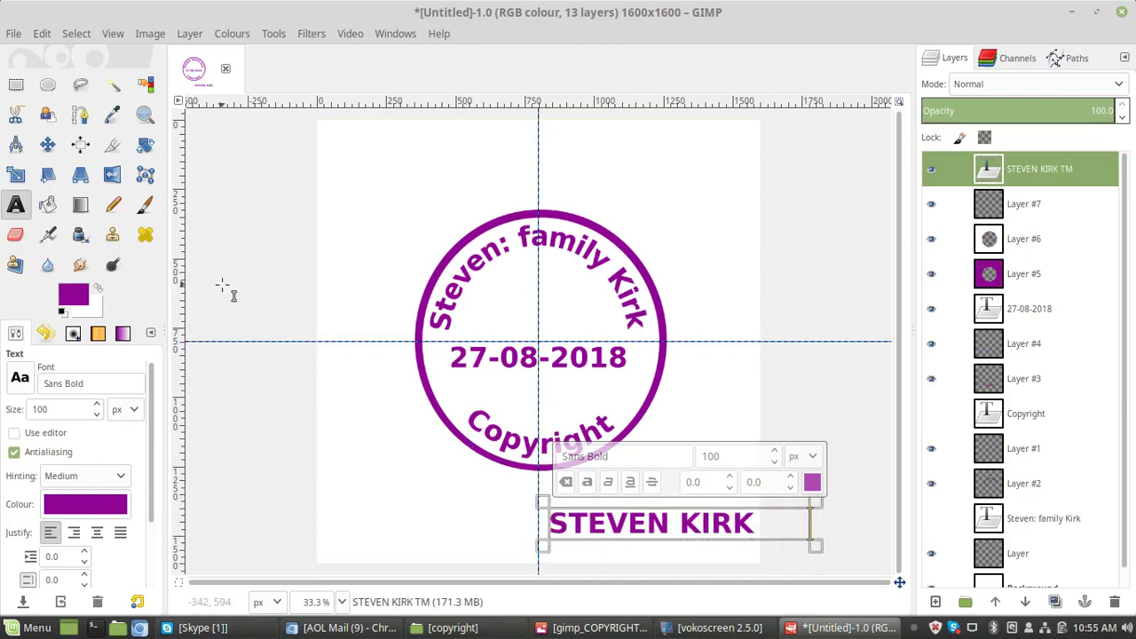
Shift the name line left under the stamp and shrink its TM to 50 px.
{"action": "left_click", "coordinate": [48, 146]}
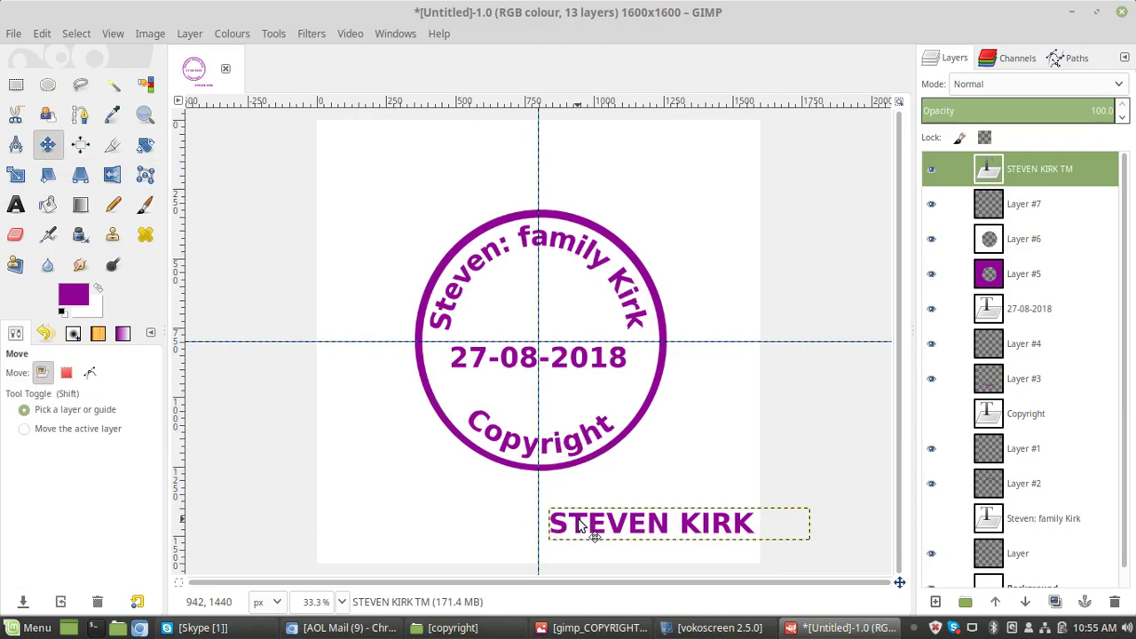
{"action": "left_click_drag", "start_coordinate": [581, 525], "coordinate": [509, 525]}
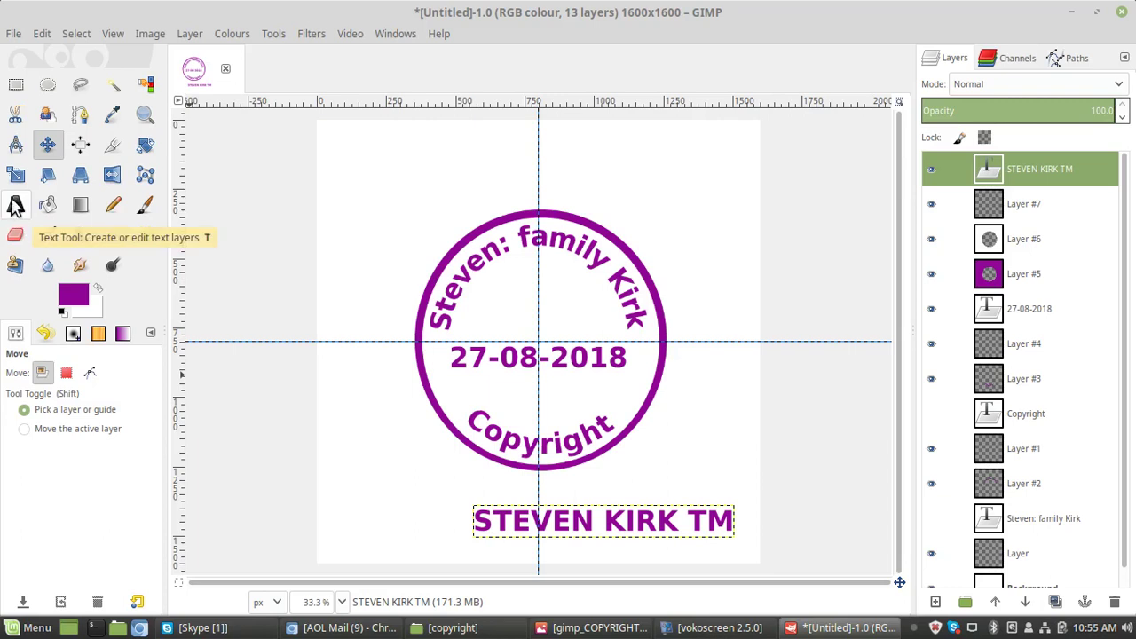
{"action": "left_click", "coordinate": [16, 206]}
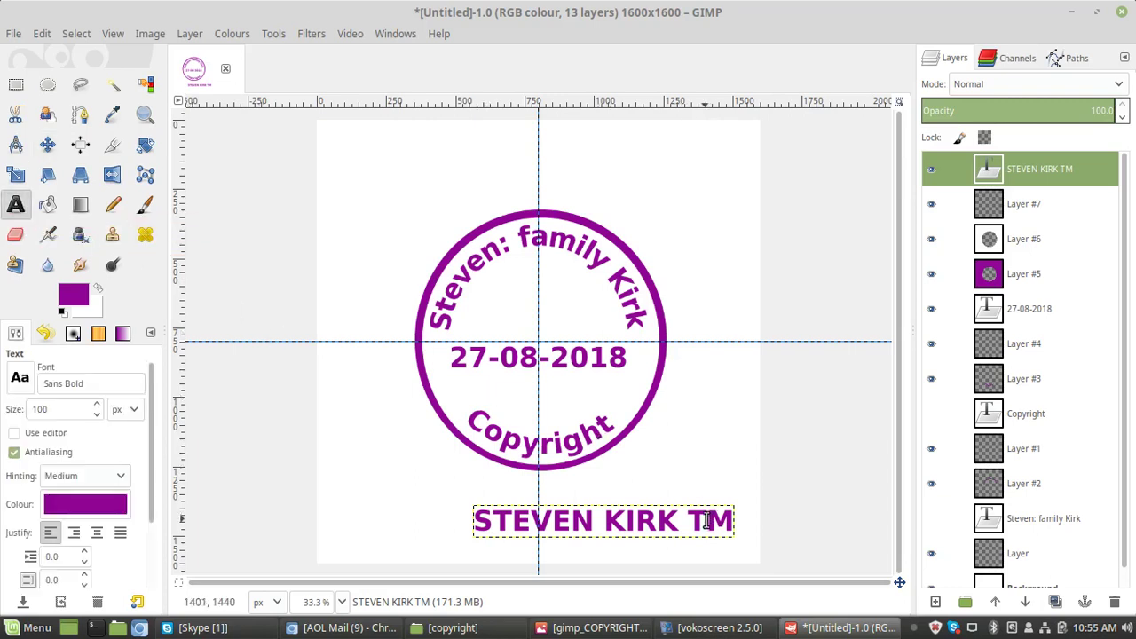
{"action": "left_click", "coordinate": [706, 521]}
{"action": "double_click", "coordinate": [706, 521]}
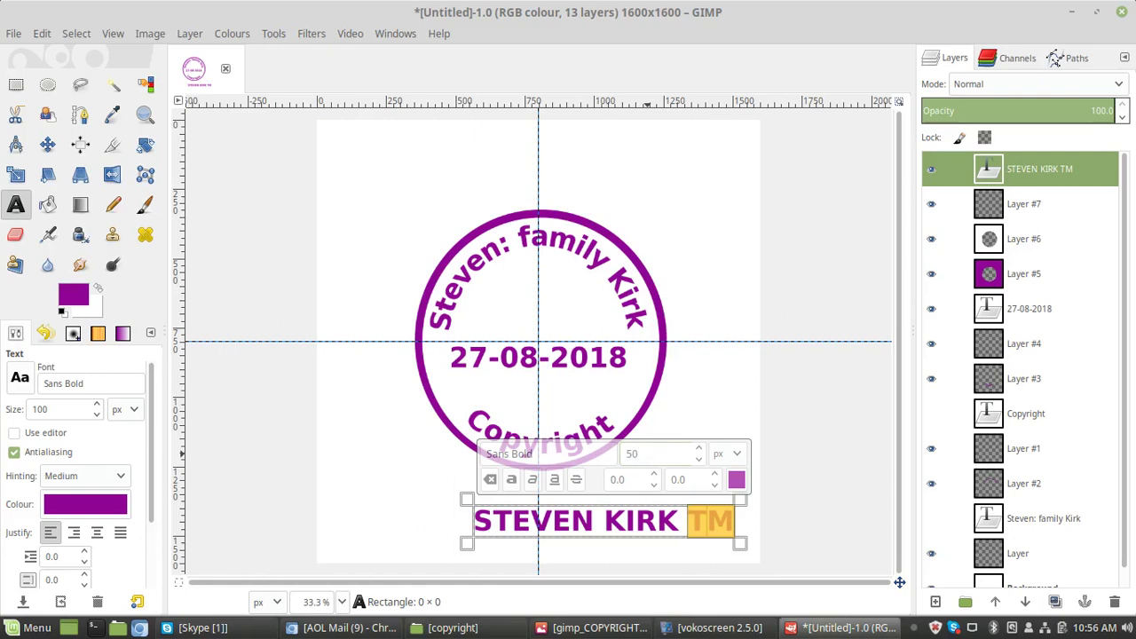
{"action": "left_click", "coordinate": [765, 519]}
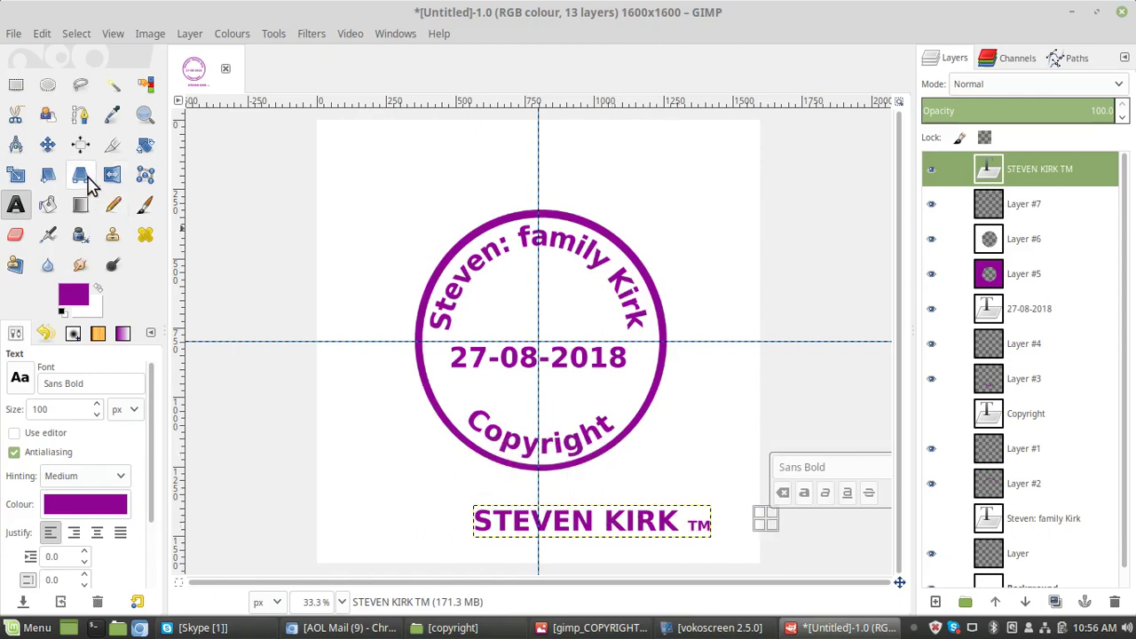
Rotate the name-and-TM text layer by about −30.34° so it rises to the right.
{"action": "left_click", "coordinate": [145, 146]}
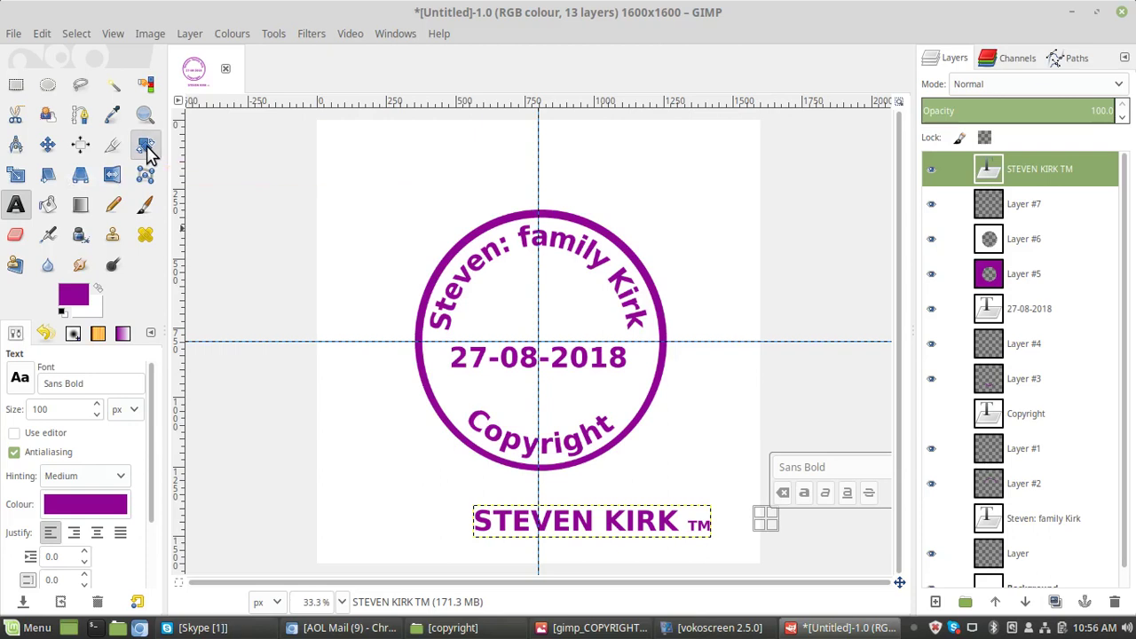
{"action": "left_click", "coordinate": [562, 538]}
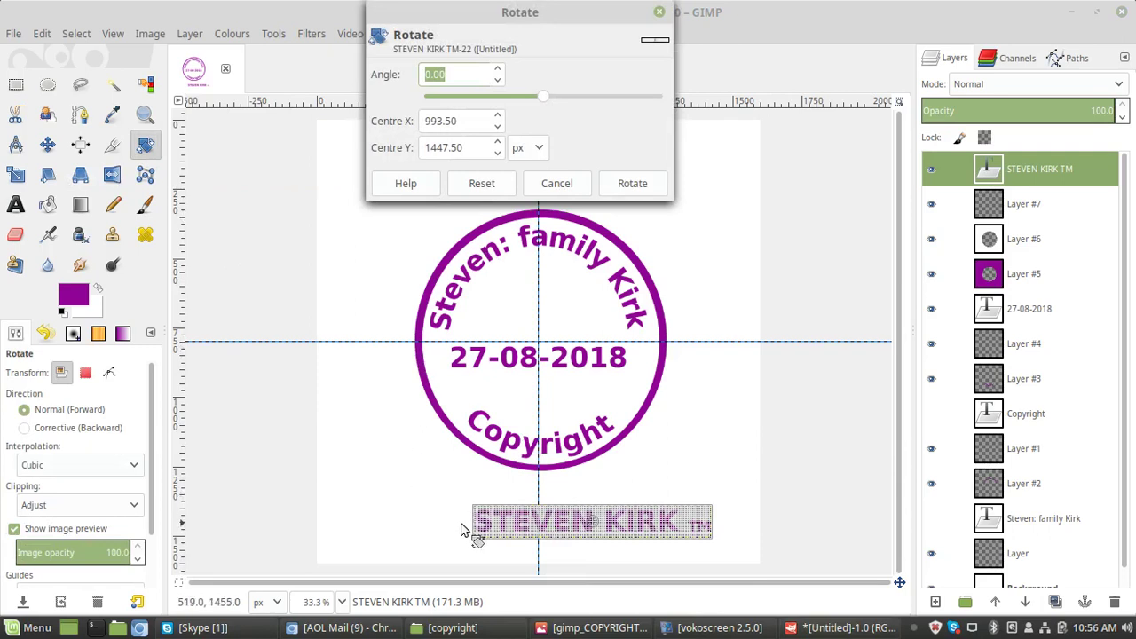
{"action": "left_click_drag", "start_coordinate": [489, 538], "coordinate": [544, 563]}
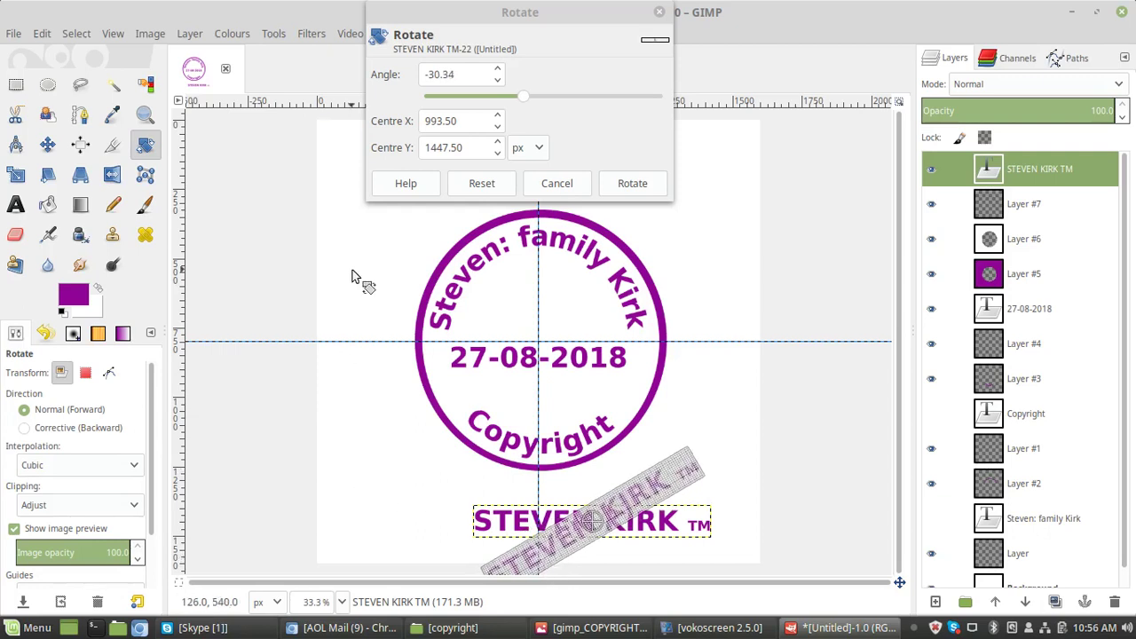
{"action": "left_click", "coordinate": [610, 182]}
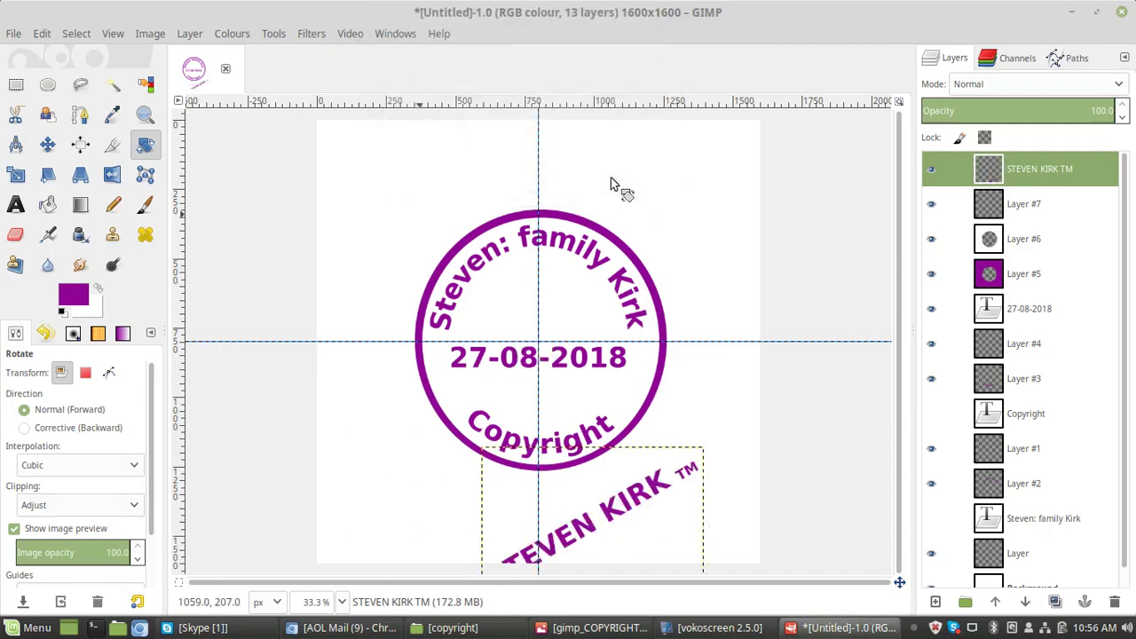
{"action": "left_click", "coordinate": [48, 146]}
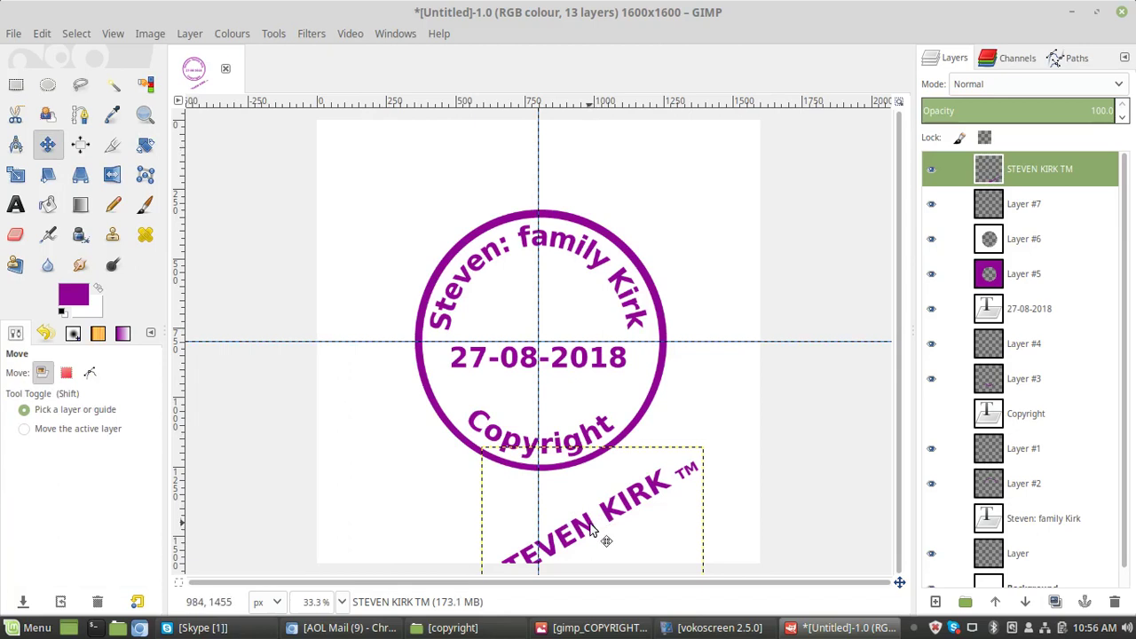
Drag the slanted name line up and right onto the stamp's lower-right edge.
{"action": "left_click_drag", "start_coordinate": [618, 517], "coordinate": [672, 486]}
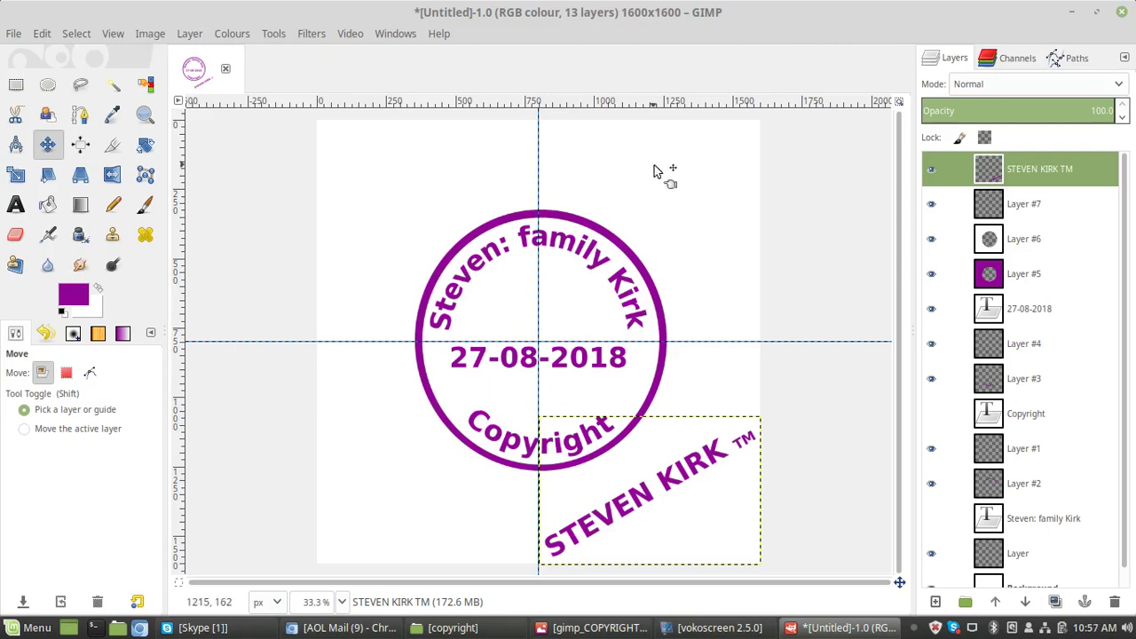
{"action": "left_click", "coordinate": [192, 36]}
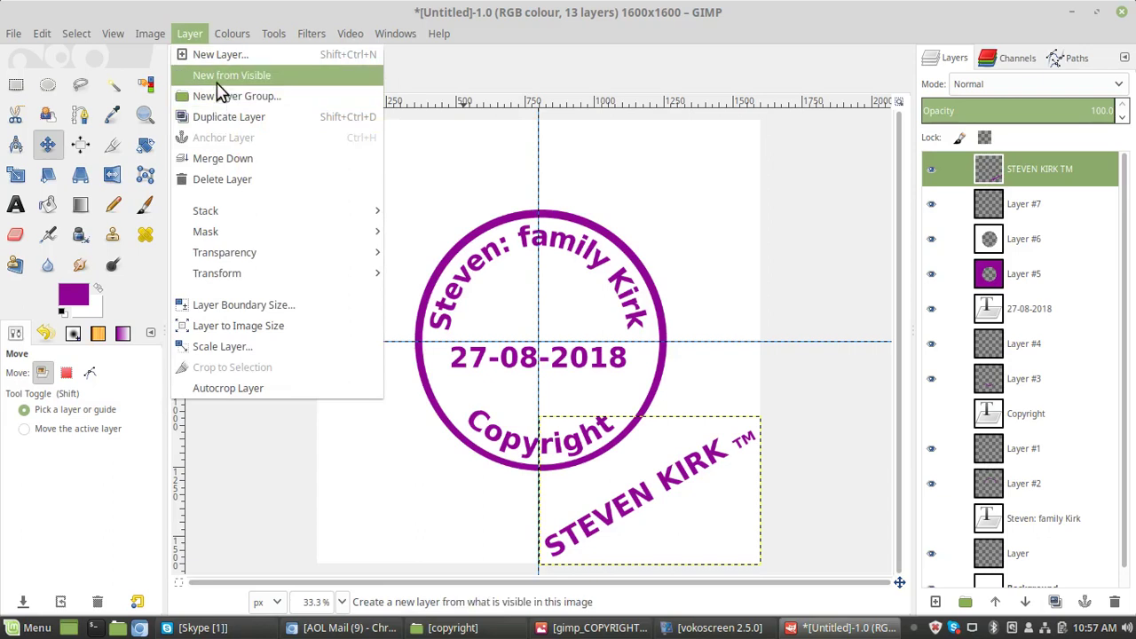
Merge all visible layers into a single Background layer via Merge Visible Layers.
{"action": "left_click", "coordinate": [222, 37]}
{"action": "left_click", "coordinate": [233, 35]}
{"action": "mouse_move", "coordinate": [273, 35]}
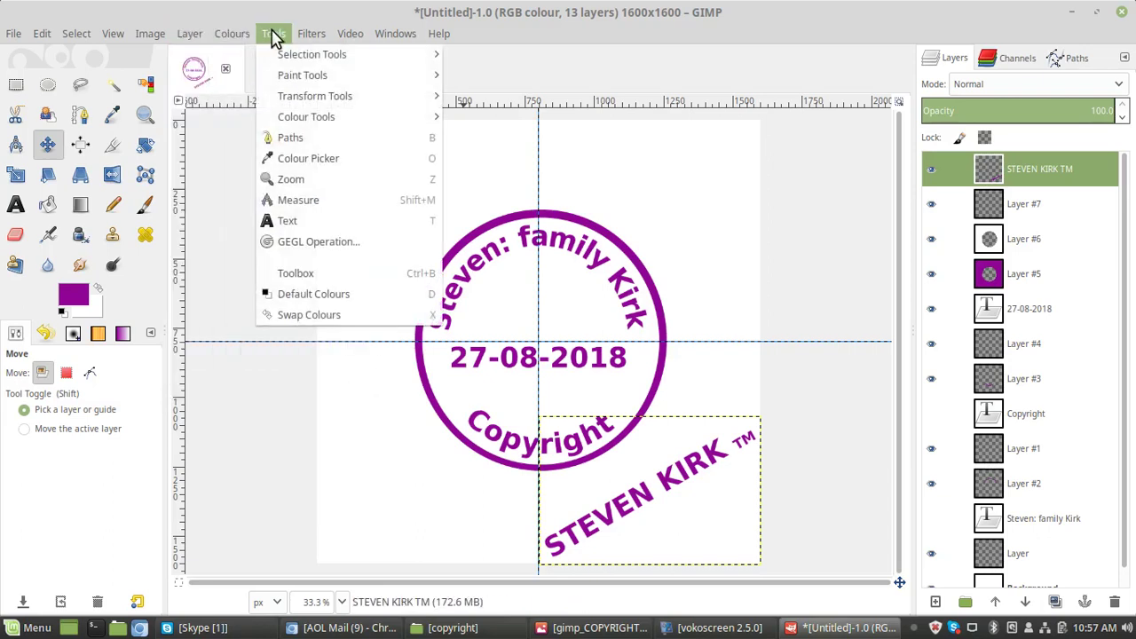
{"action": "left_click", "coordinate": [395, 34]}
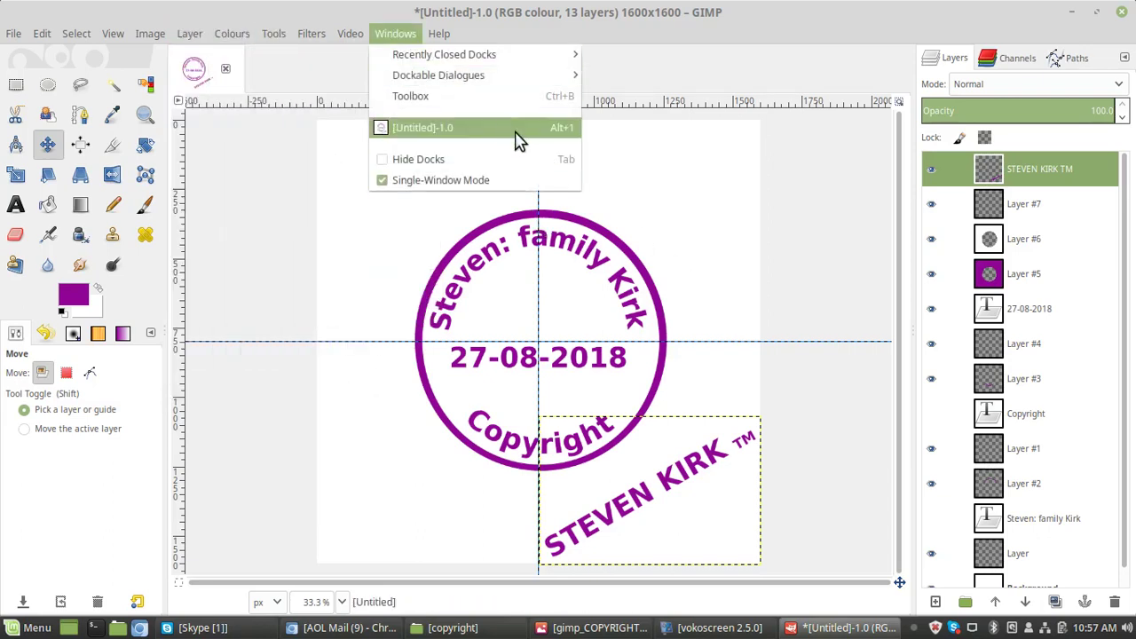
{"action": "left_click", "coordinate": [1046, 162]}
{"action": "right_click", "coordinate": [1046, 168]}
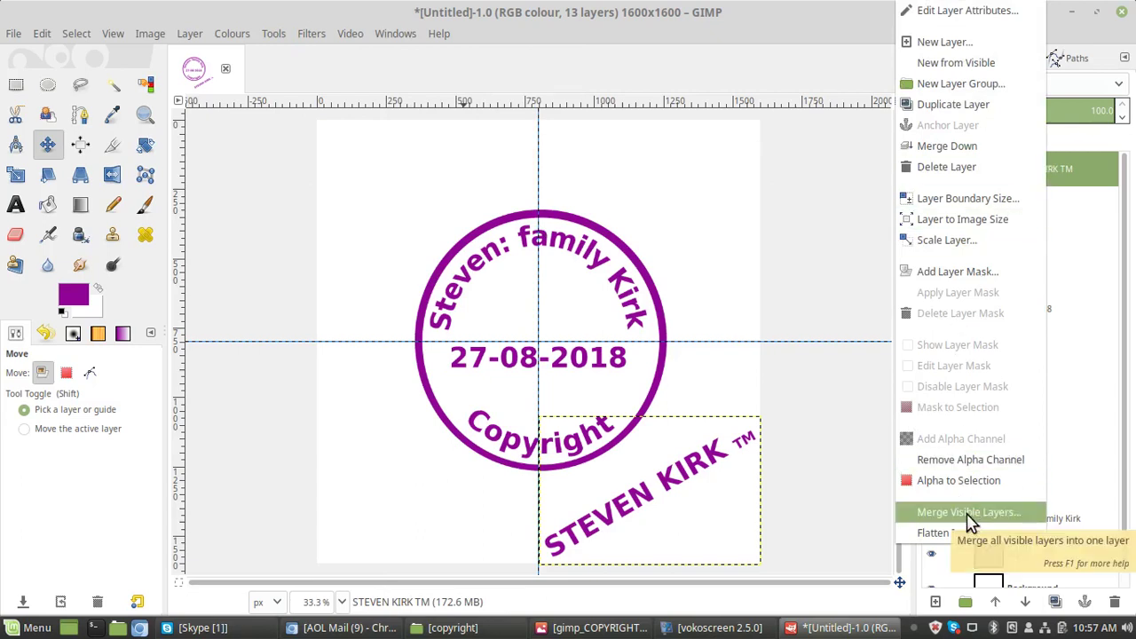
{"action": "left_click", "coordinate": [772, 42]}
{"action": "left_click", "coordinate": [1034, 177]}
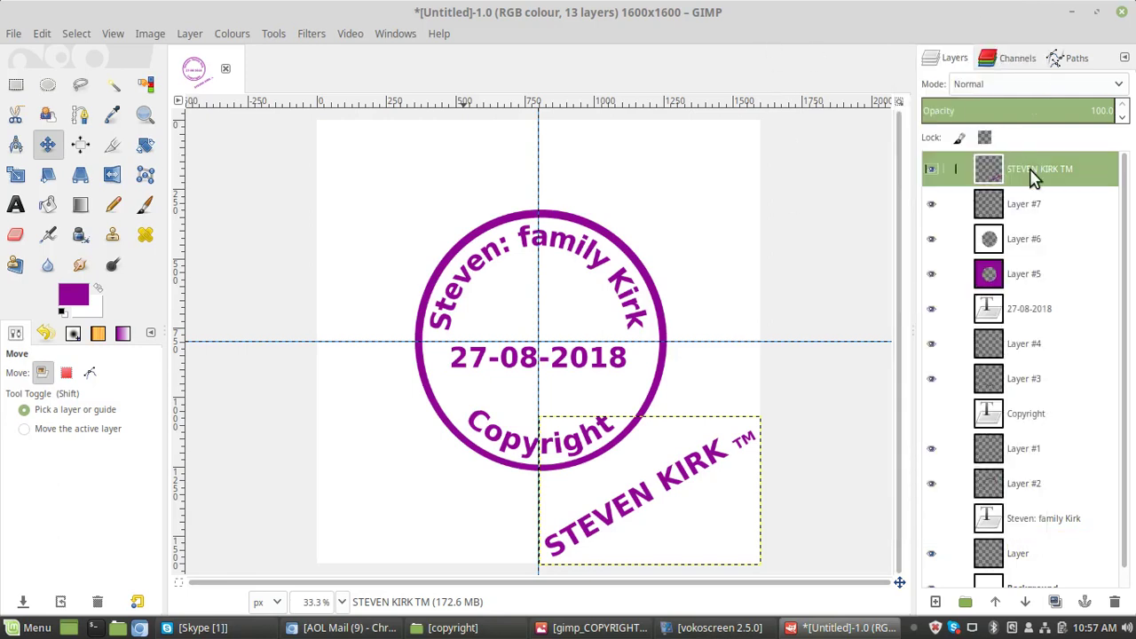
{"action": "right_click", "coordinate": [1034, 177]}
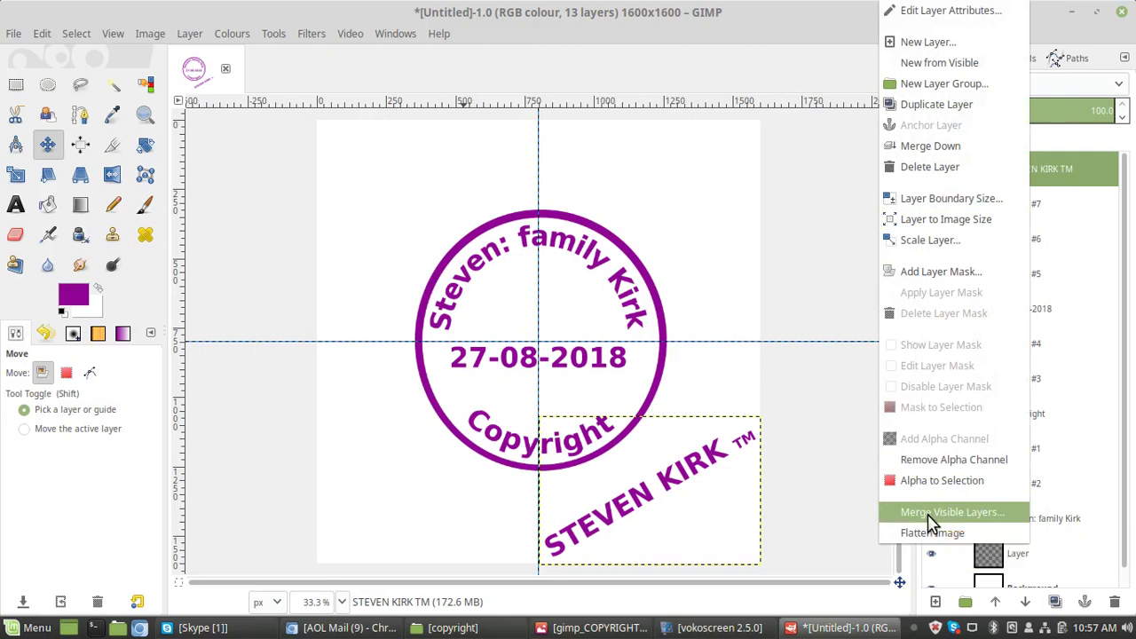
{"action": "left_click", "coordinate": [929, 514]}
{"action": "left_click", "coordinate": [1006, 597]}
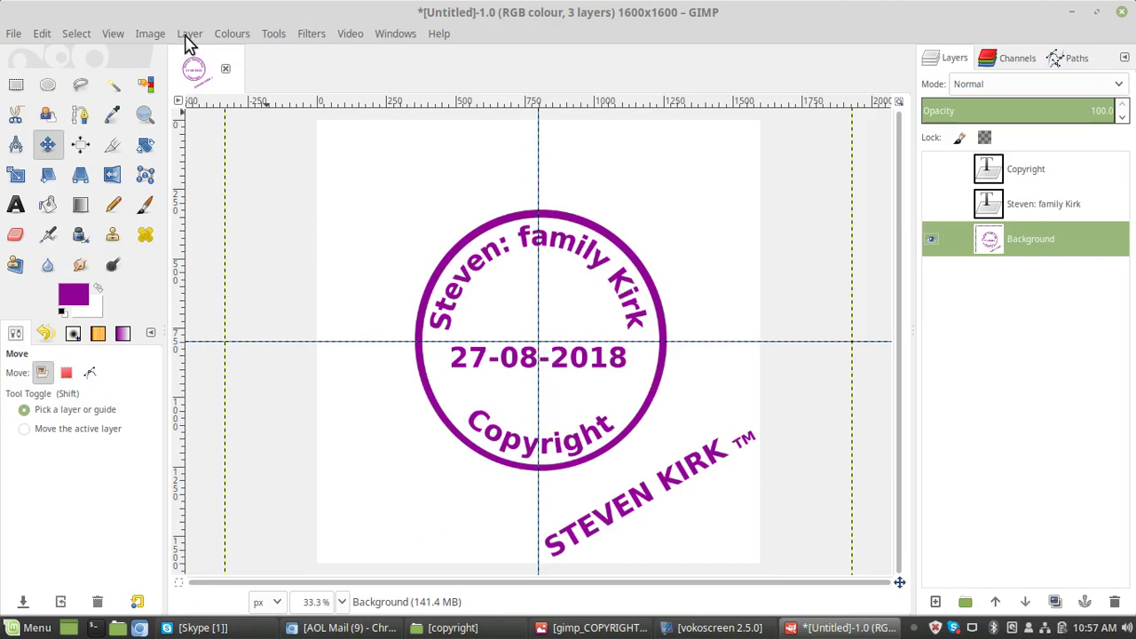
{"action": "left_click", "coordinate": [78, 39]}
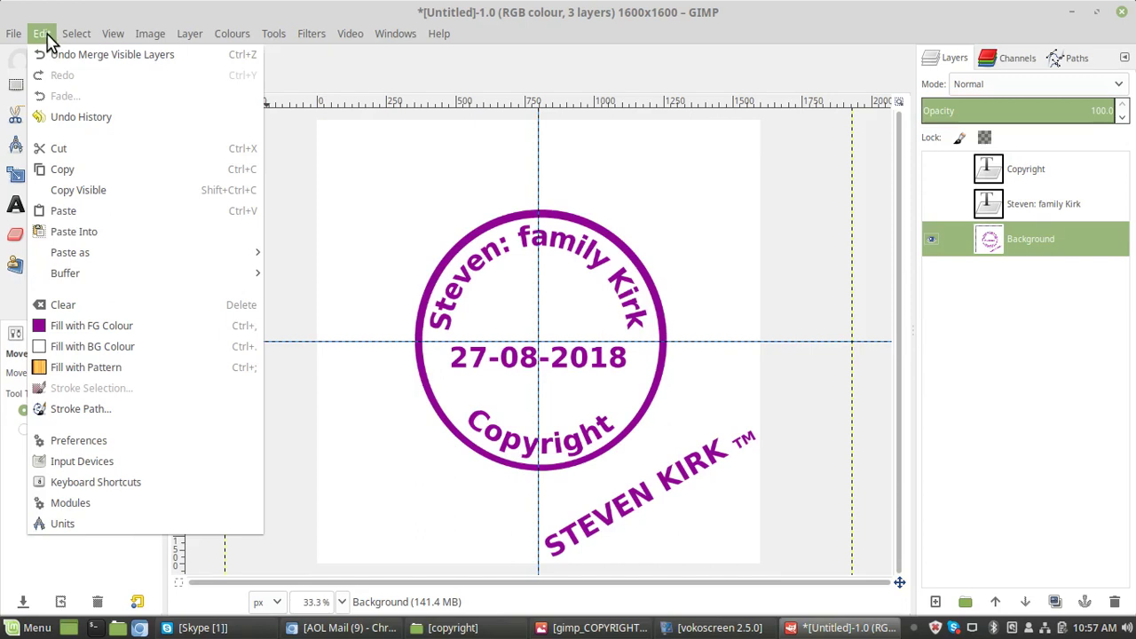
Remove every guide line with Image > Guides > Remove all Guides.
{"action": "left_click", "coordinate": [46, 37]}
{"action": "left_click", "coordinate": [148, 38]}
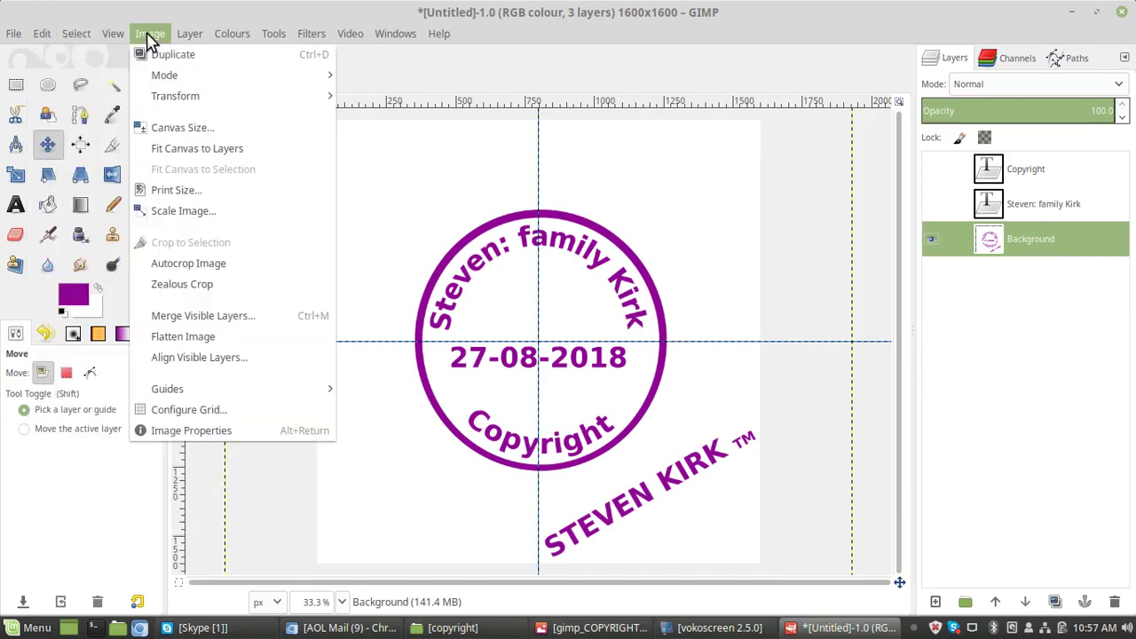
{"action": "mouse_move", "coordinate": [279, 399]}
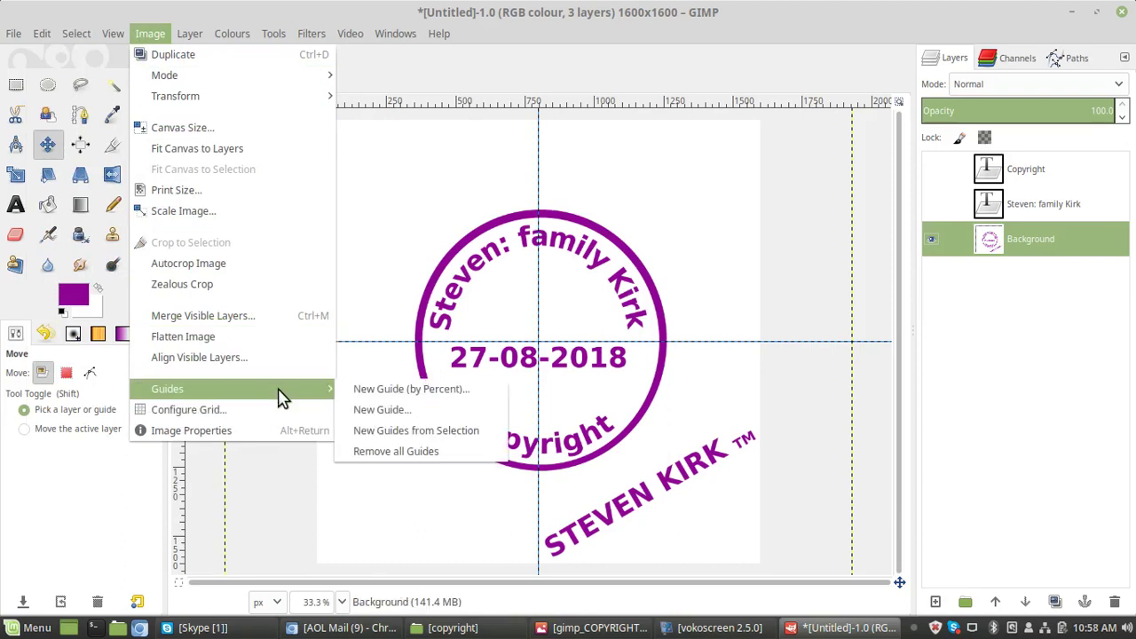
{"action": "left_click", "coordinate": [414, 453]}
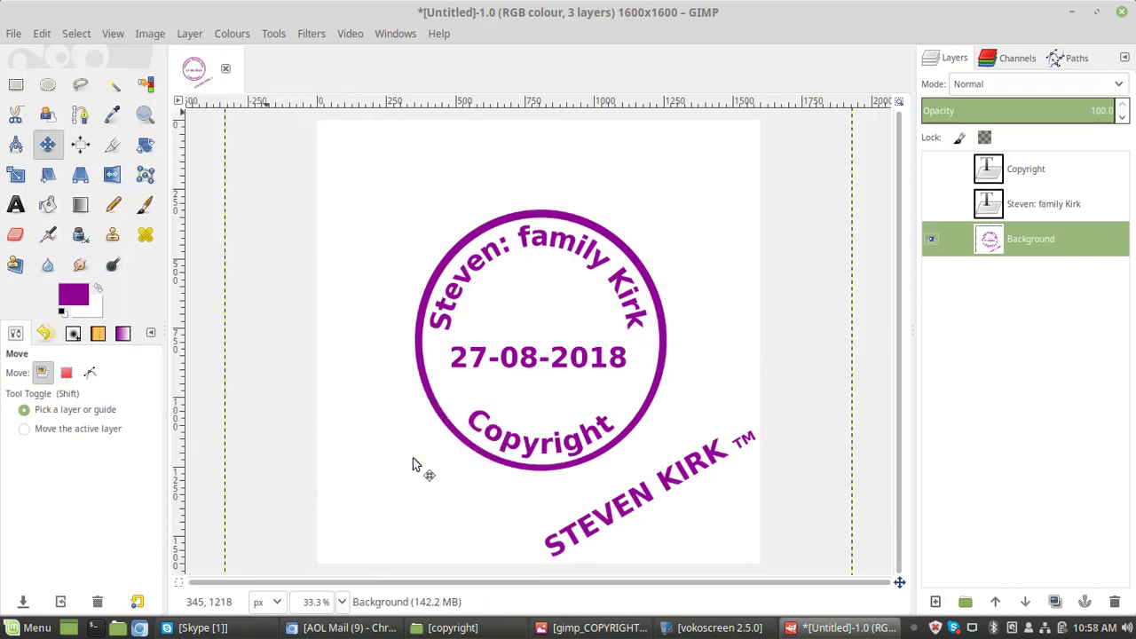
{"action": "right_click", "coordinate": [536, 278]}
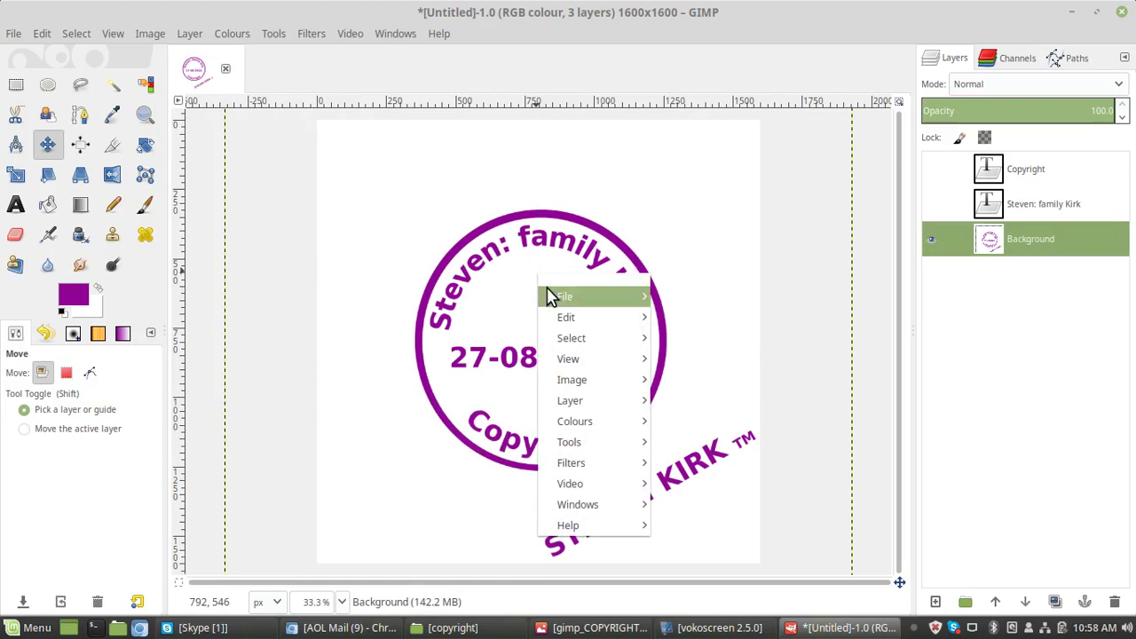
{"action": "mouse_move", "coordinate": [585, 382]}
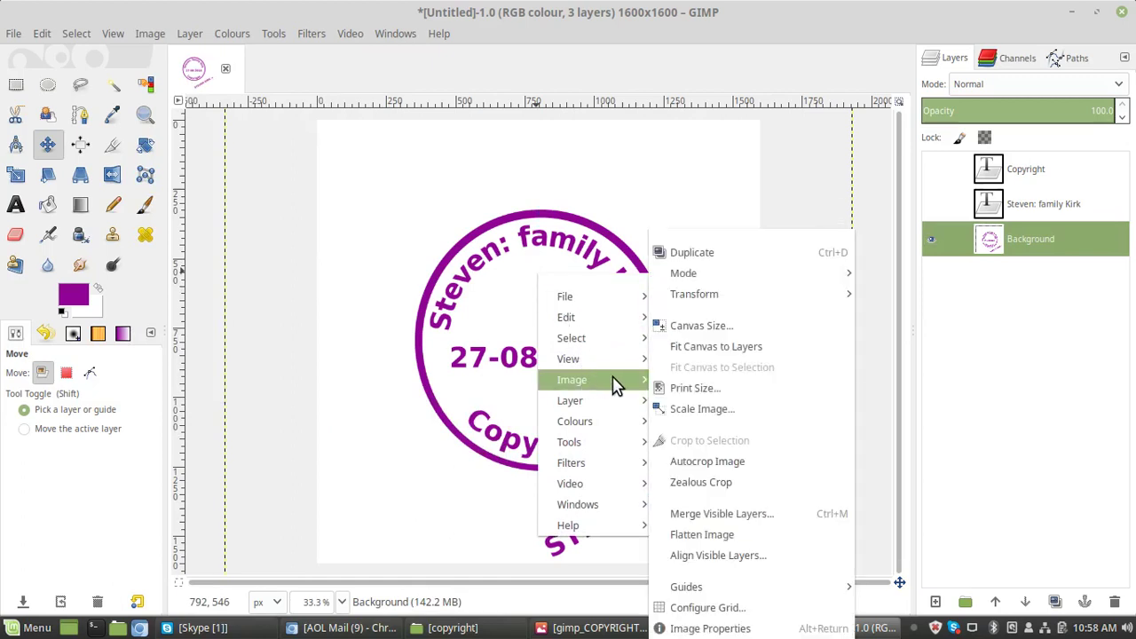
{"action": "left_click", "coordinate": [693, 411]}
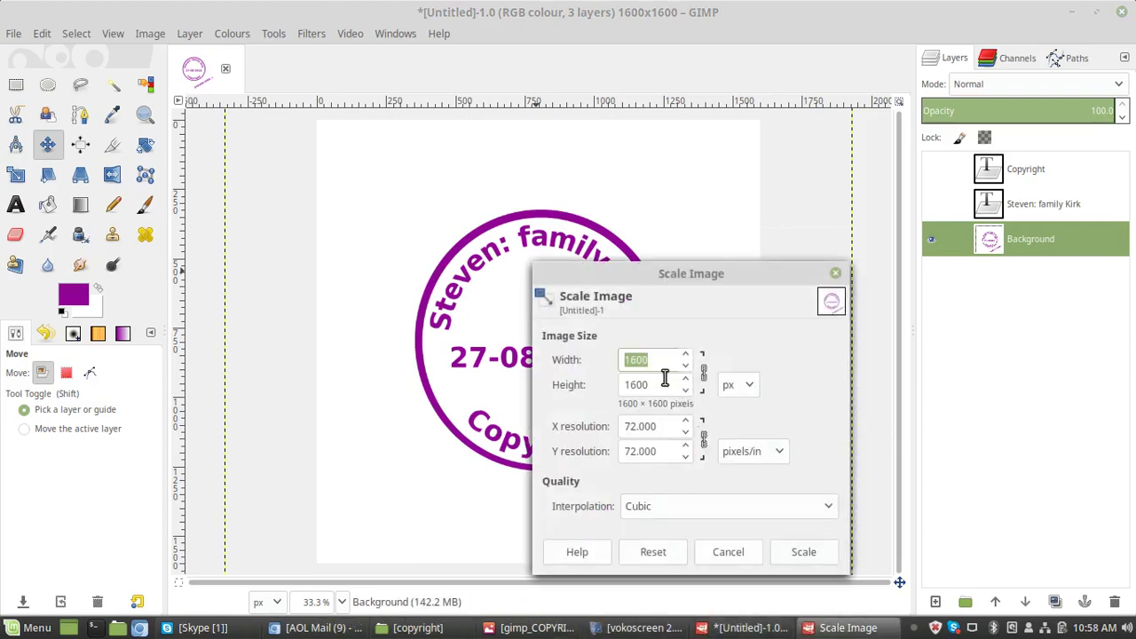
{"action": "type", "text": "1"}
{"action": "left_click", "coordinate": [800, 559]}
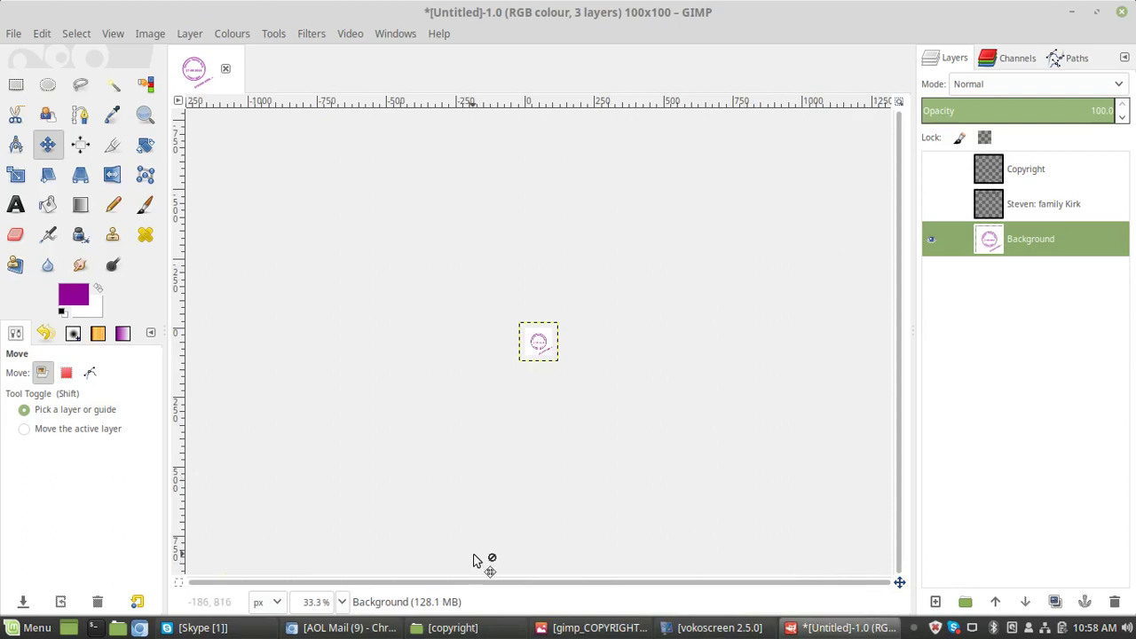
{"action": "left_click", "coordinate": [342, 602]}
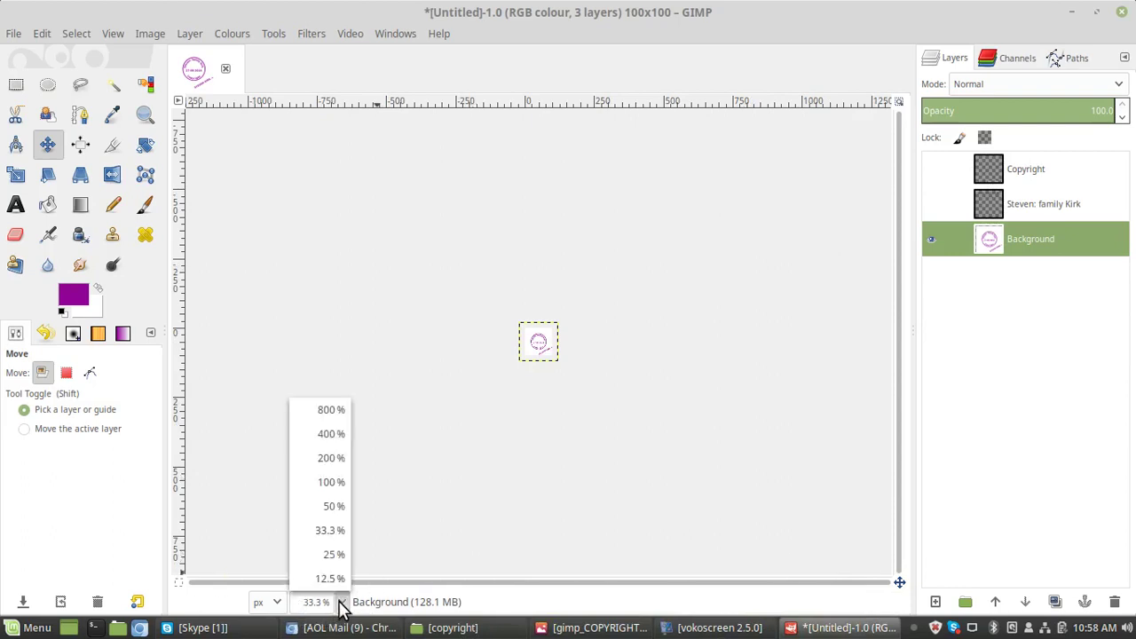
{"action": "left_click", "coordinate": [337, 482]}
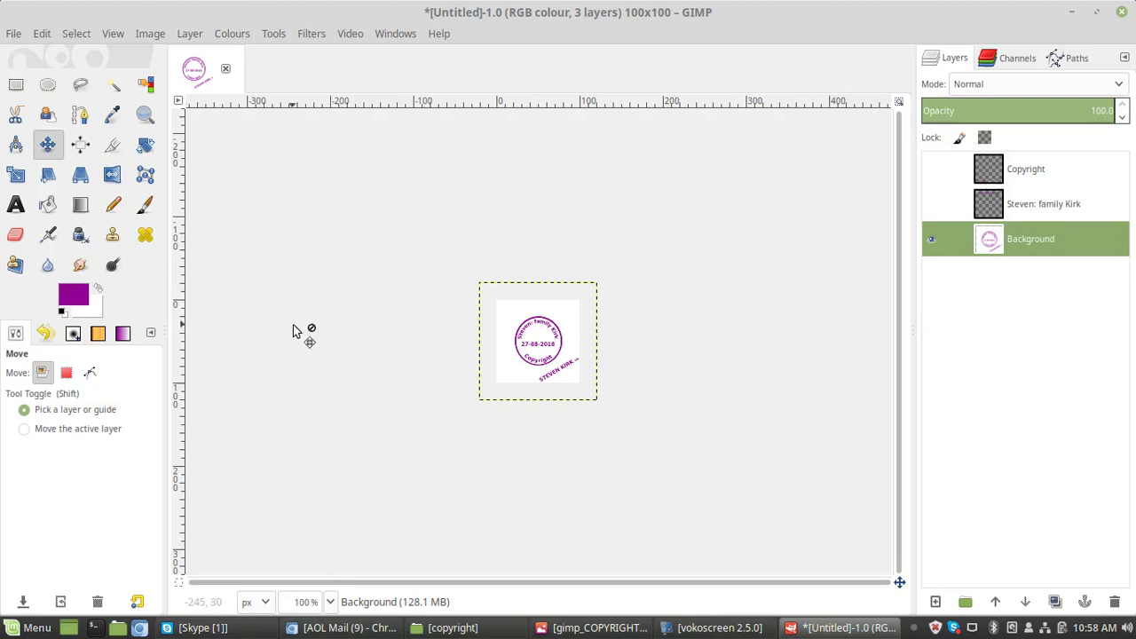
{"action": "key", "text": "ctrl+z"}
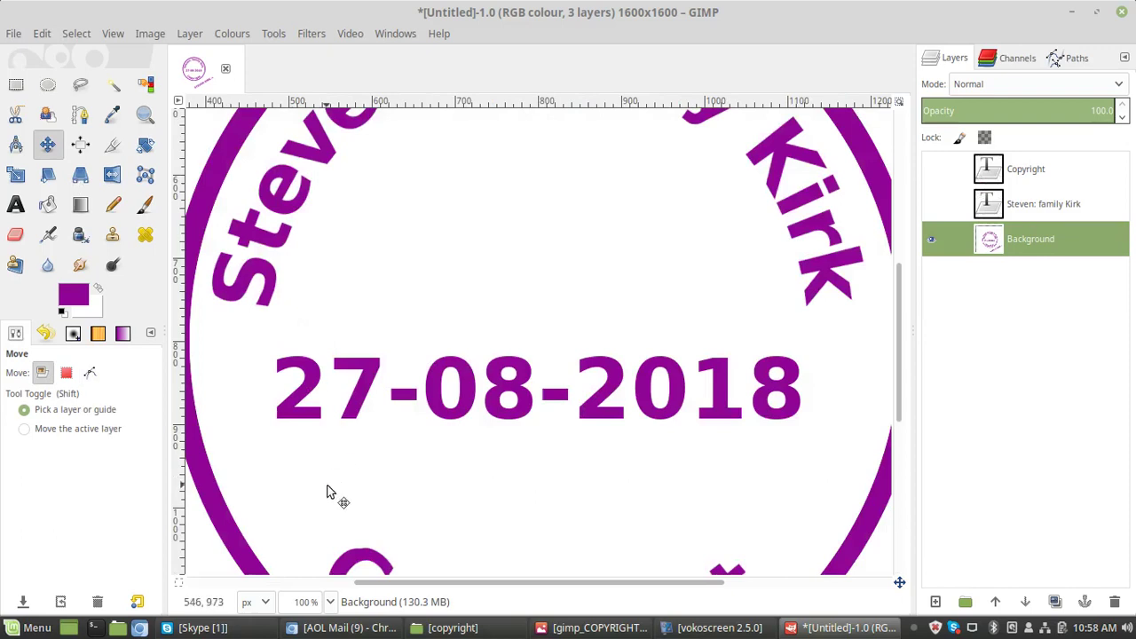
{"action": "left_click", "coordinate": [330, 603]}
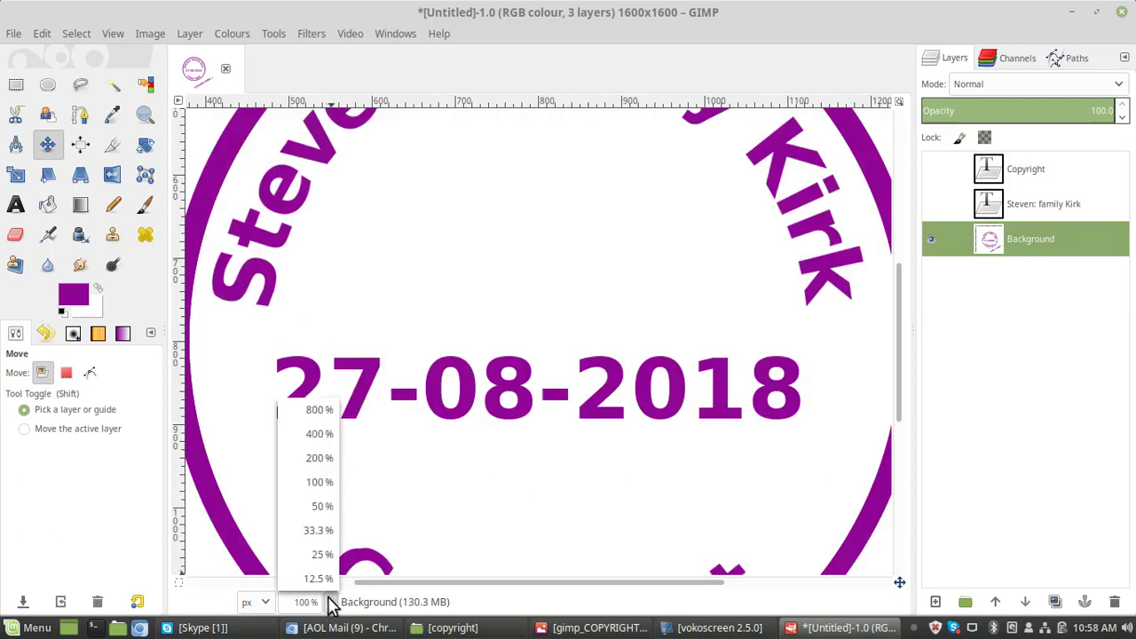
{"action": "left_click", "coordinate": [313, 529]}
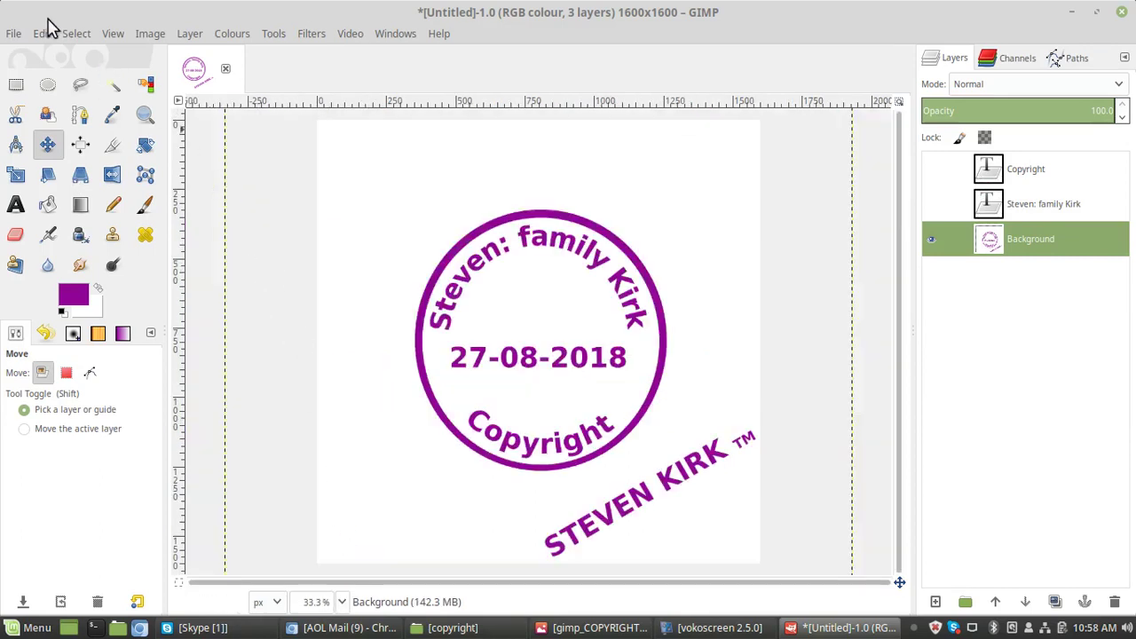
Export the image as sk_copyright.png to the Desktop with default PNG settings.
{"action": "left_click", "coordinate": [13, 34]}
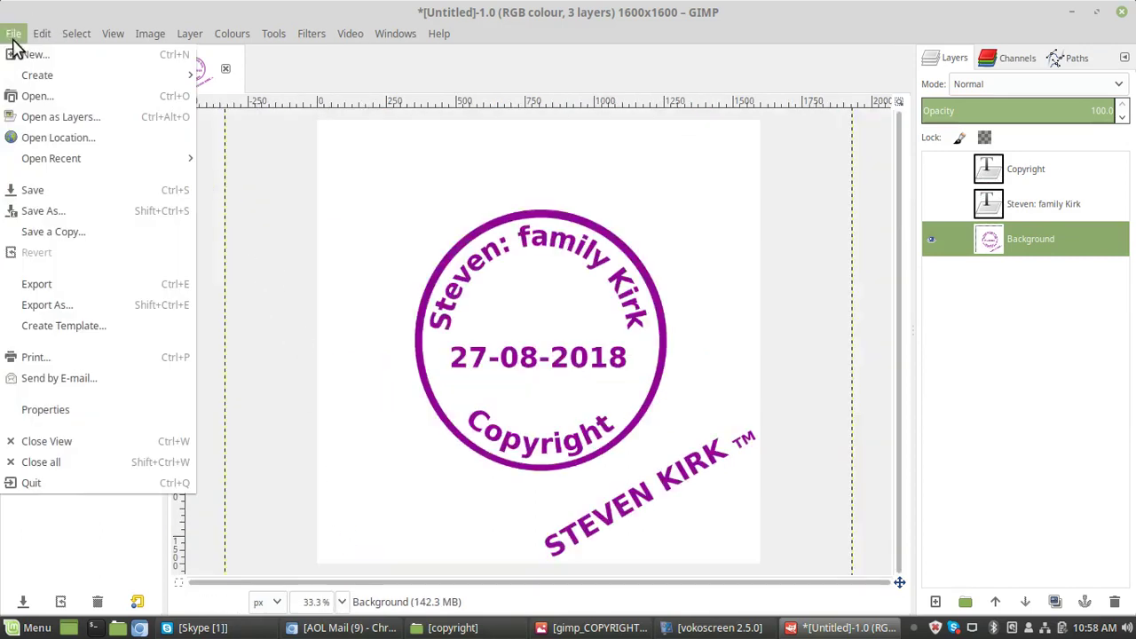
{"action": "left_click", "coordinate": [67, 291]}
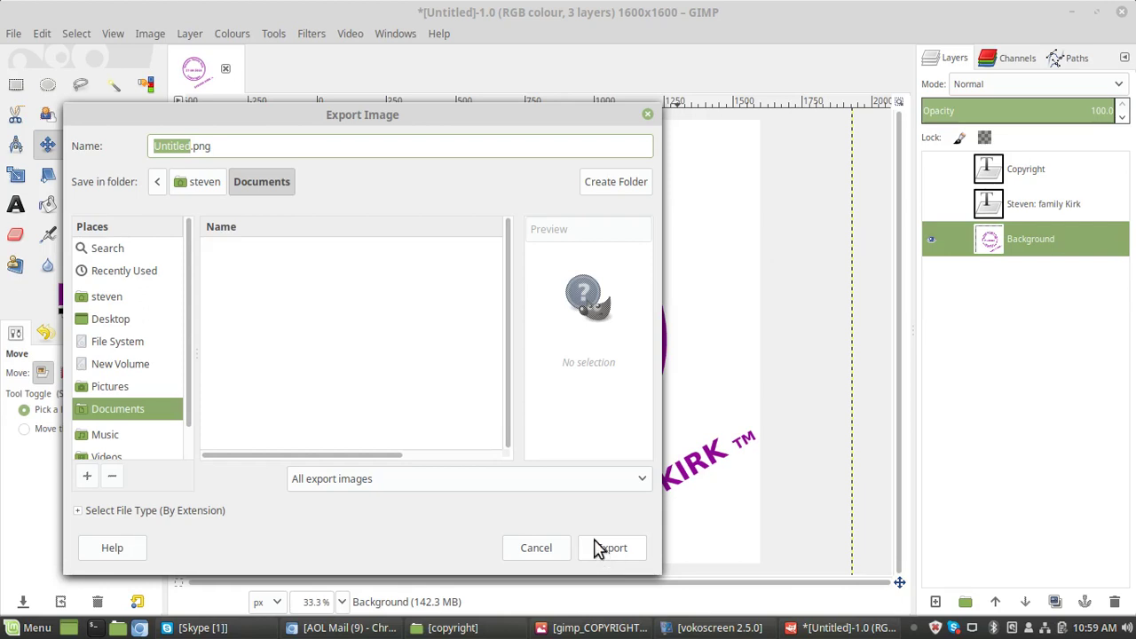
{"action": "type", "text": "sk_copyri"}
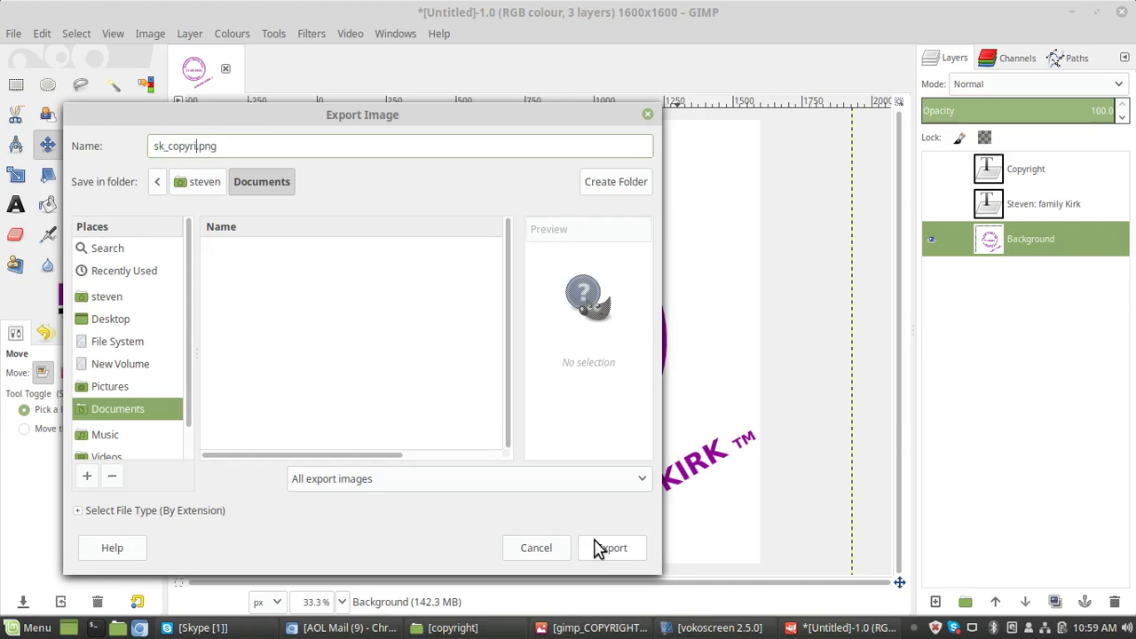
{"action": "type", "text": "ght"}
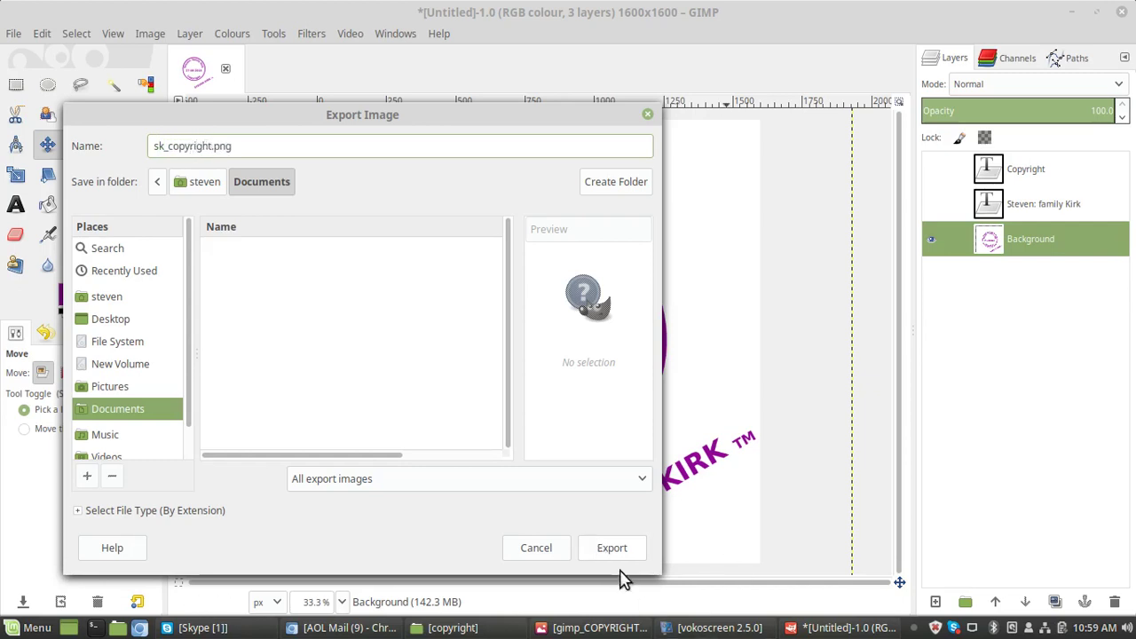
{"action": "left_click", "coordinate": [116, 319]}
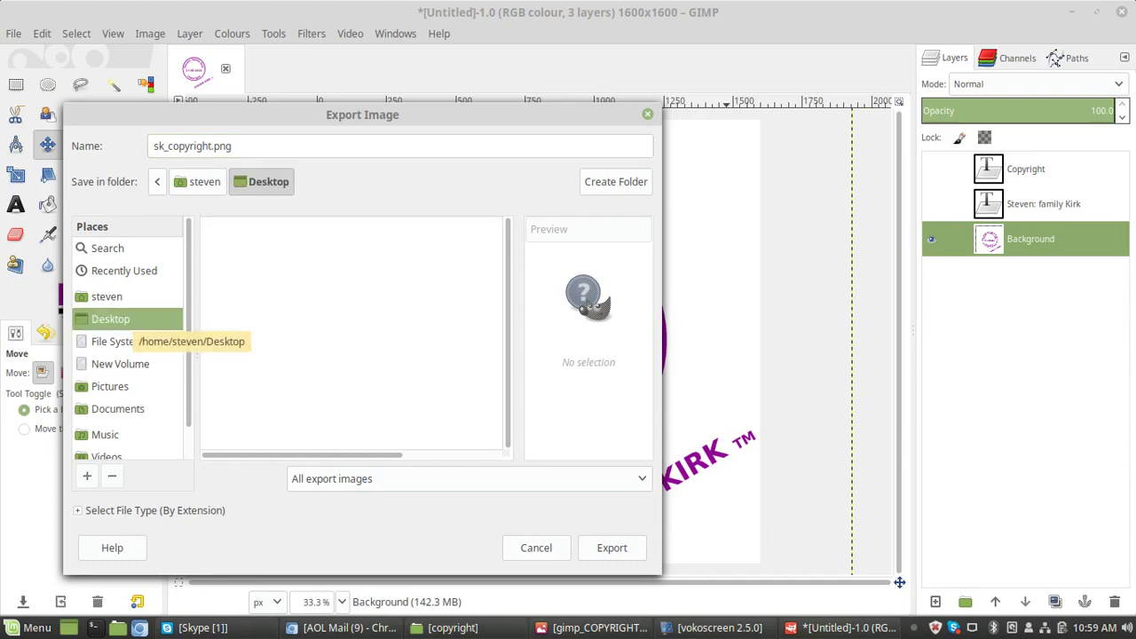
{"action": "left_click", "coordinate": [621, 552]}
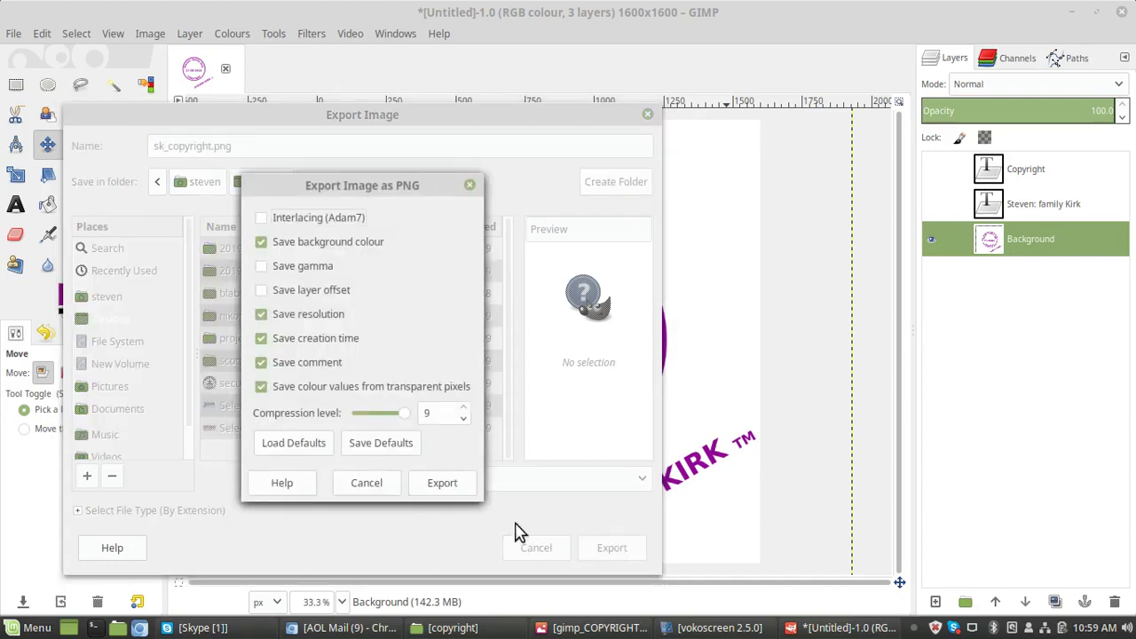
{"action": "left_click", "coordinate": [450, 484]}
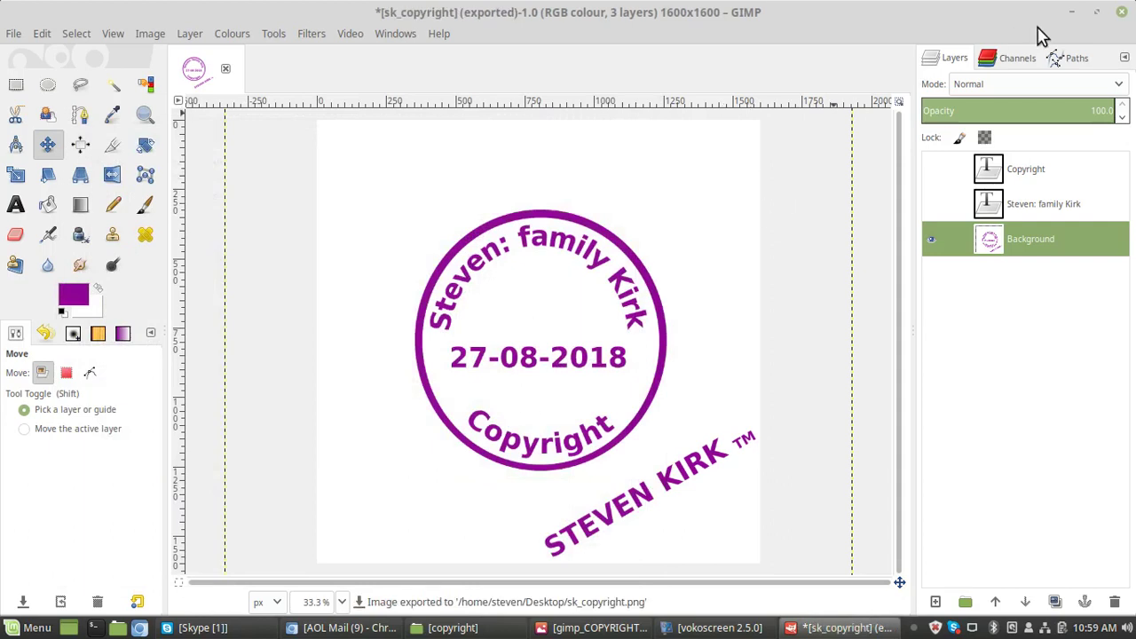
Open sk_copyright.png from the desktop in Image Viewer, confirming 1600 × 1600, then return to GIMP.
{"action": "left_click", "coordinate": [1074, 14]}
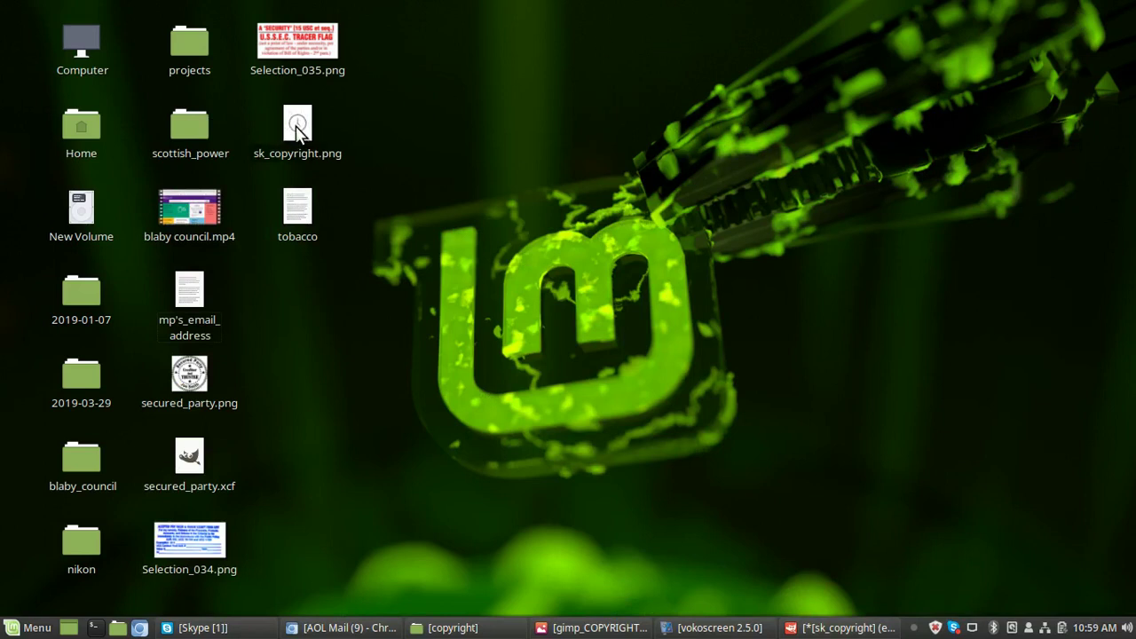
{"action": "right_click", "coordinate": [297, 129]}
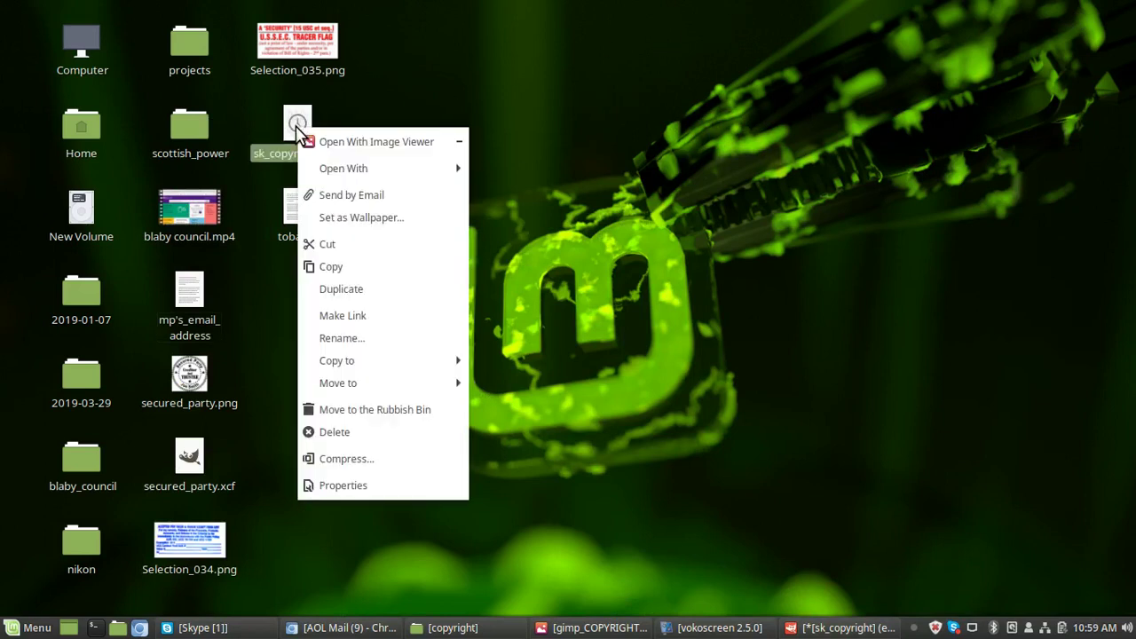
{"action": "left_click", "coordinate": [352, 149]}
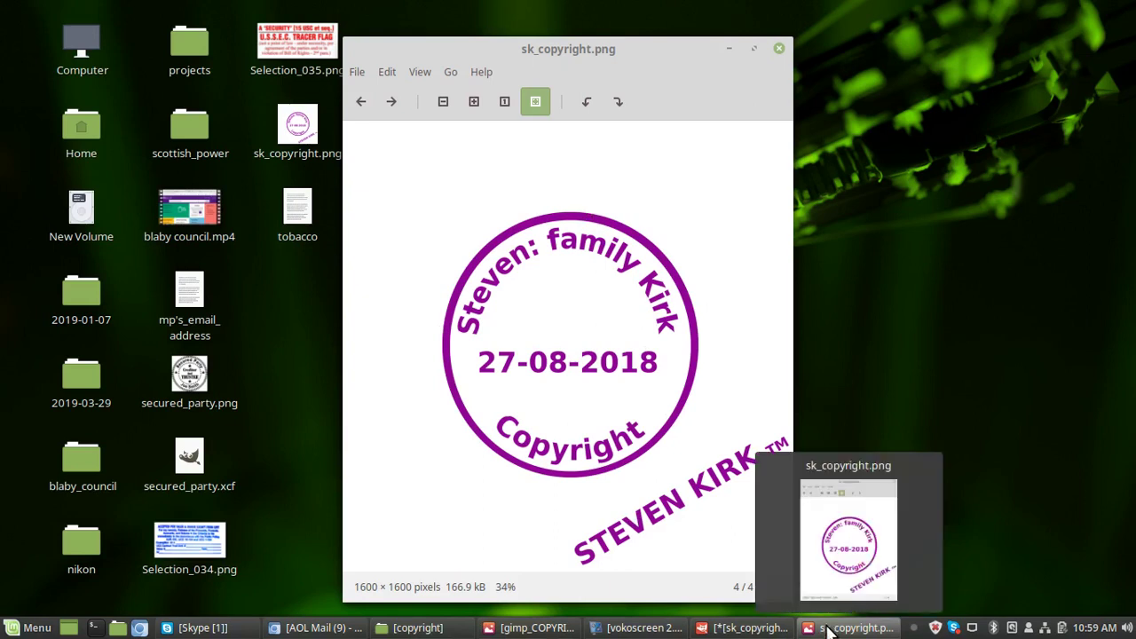
{"action": "left_click", "coordinate": [759, 632]}
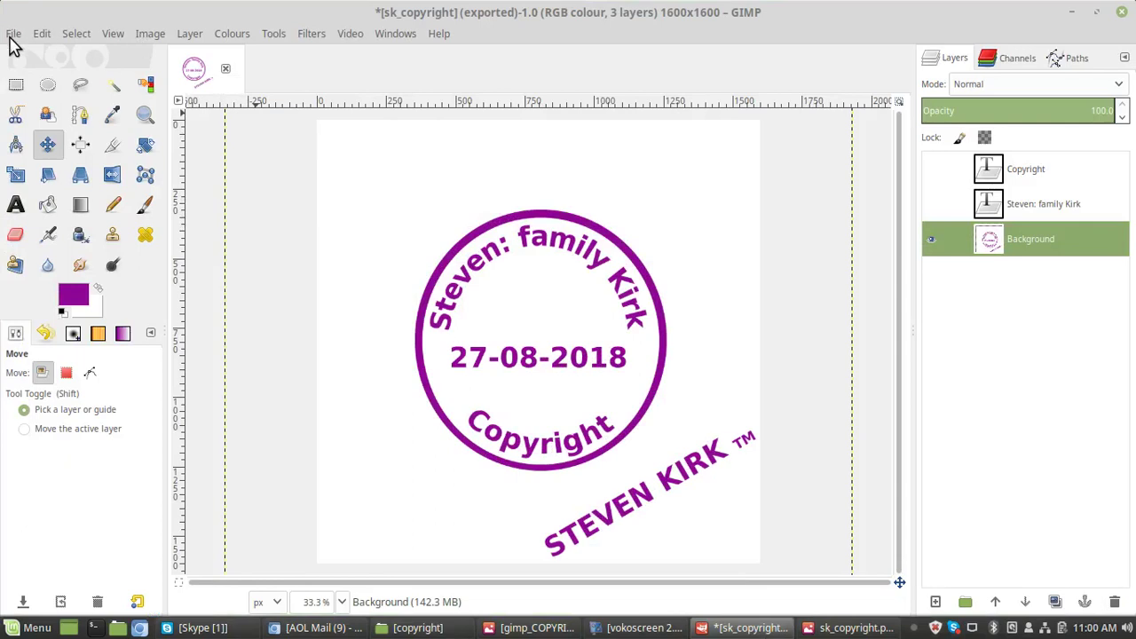
Scale the 1600×1600 stamp image to width 100, giving 100×100 pixels with all three layers.
{"action": "right_click", "coordinate": [361, 267]}
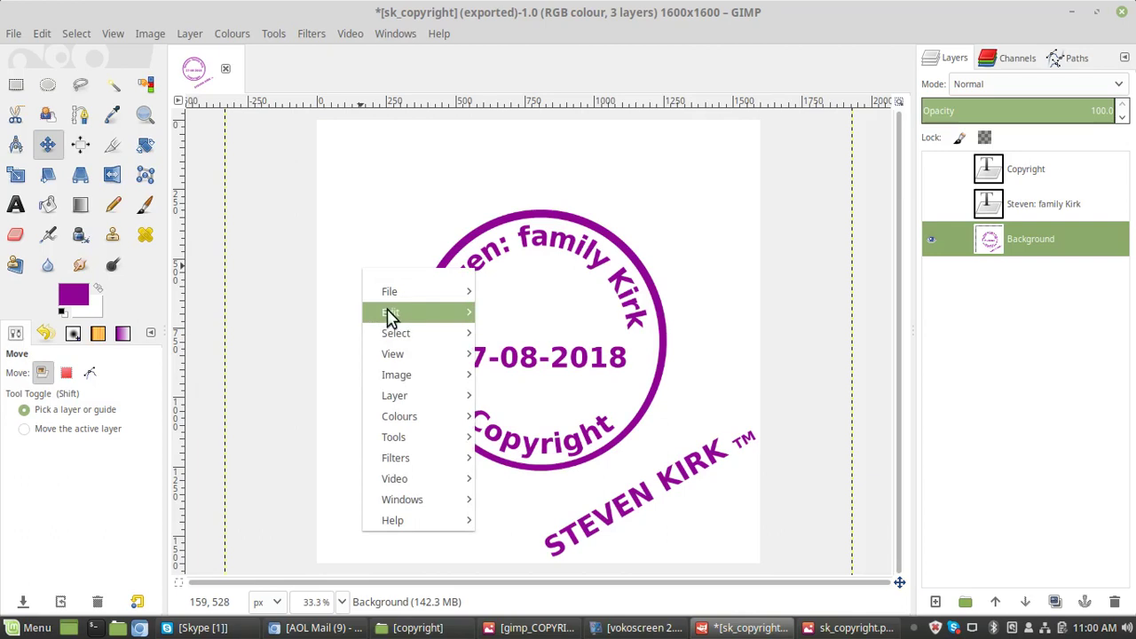
{"action": "mouse_move", "coordinate": [418, 397]}
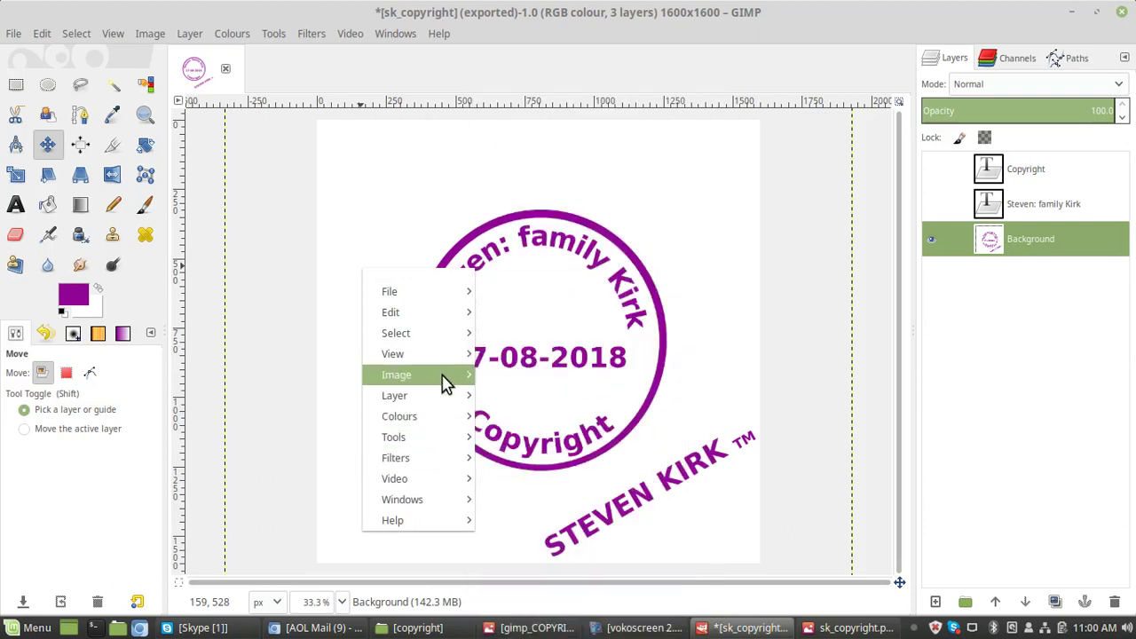
{"action": "mouse_move", "coordinate": [444, 383]}
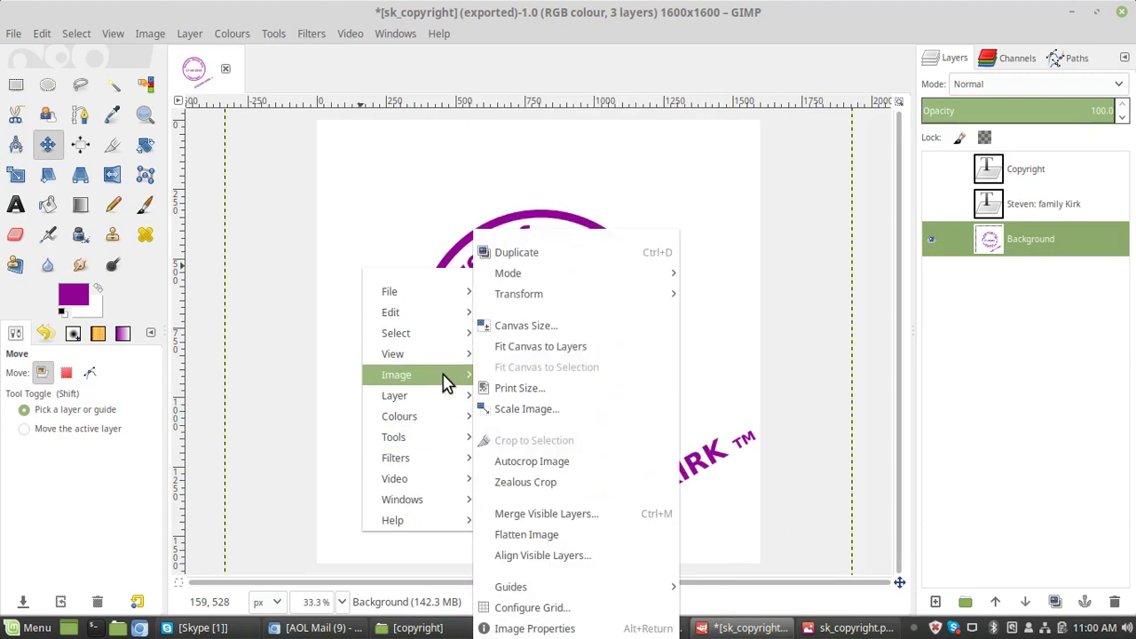
{"action": "left_click", "coordinate": [523, 417]}
{"action": "type", "text": "100"}
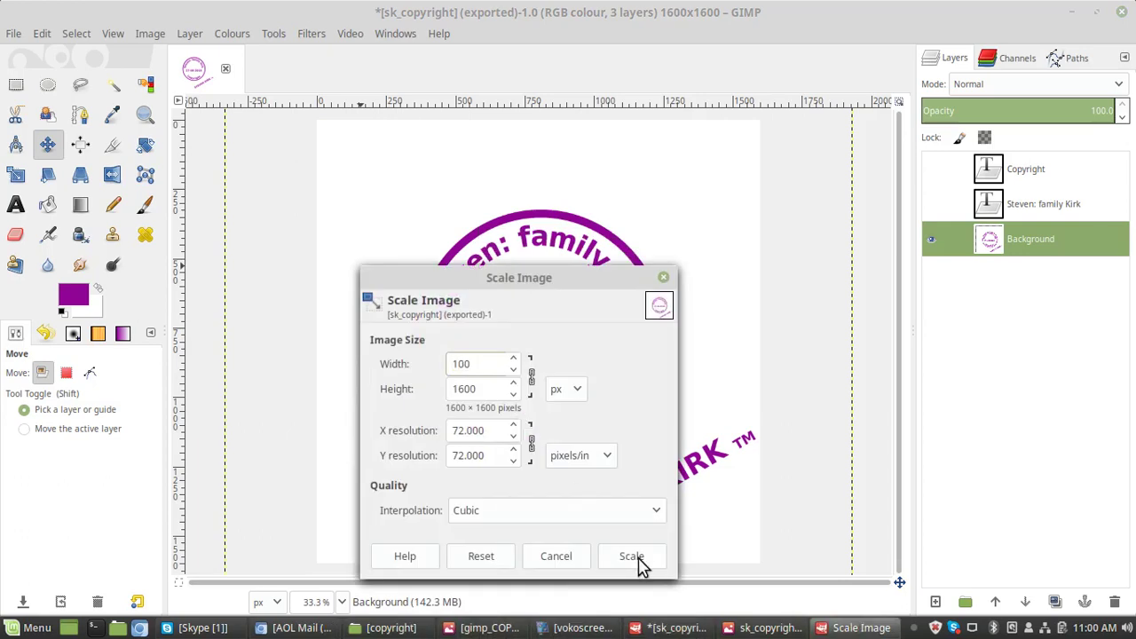
{"action": "left_click", "coordinate": [636, 557]}
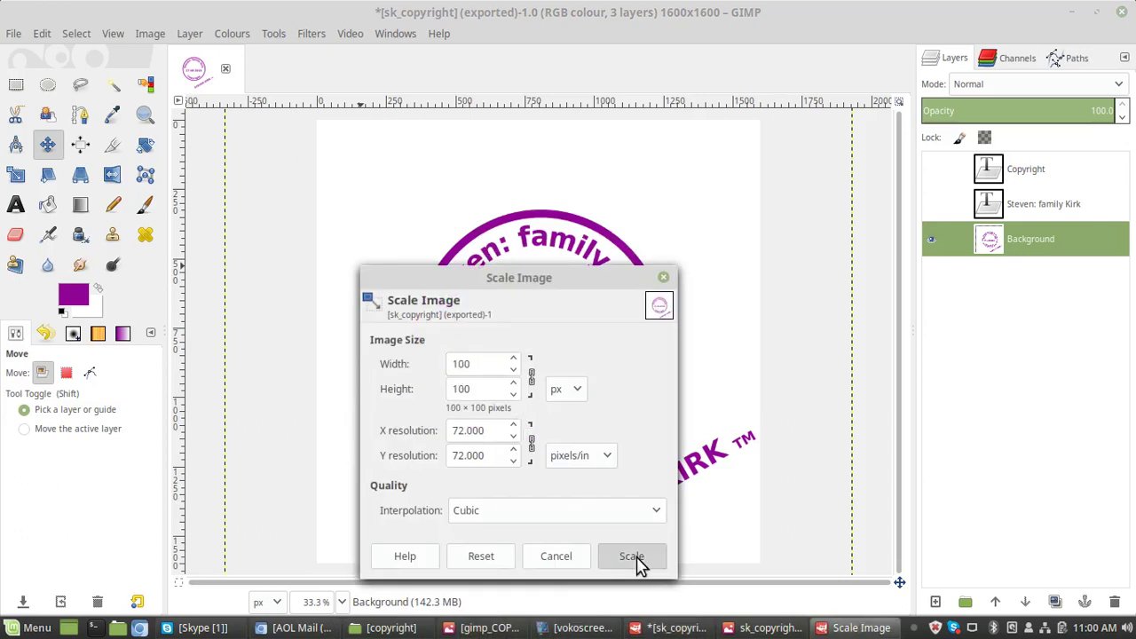
Export the stamp as sk_copyright_small.png on the Desktop, accepting the default PNG options.
{"action": "left_click", "coordinate": [13, 35]}
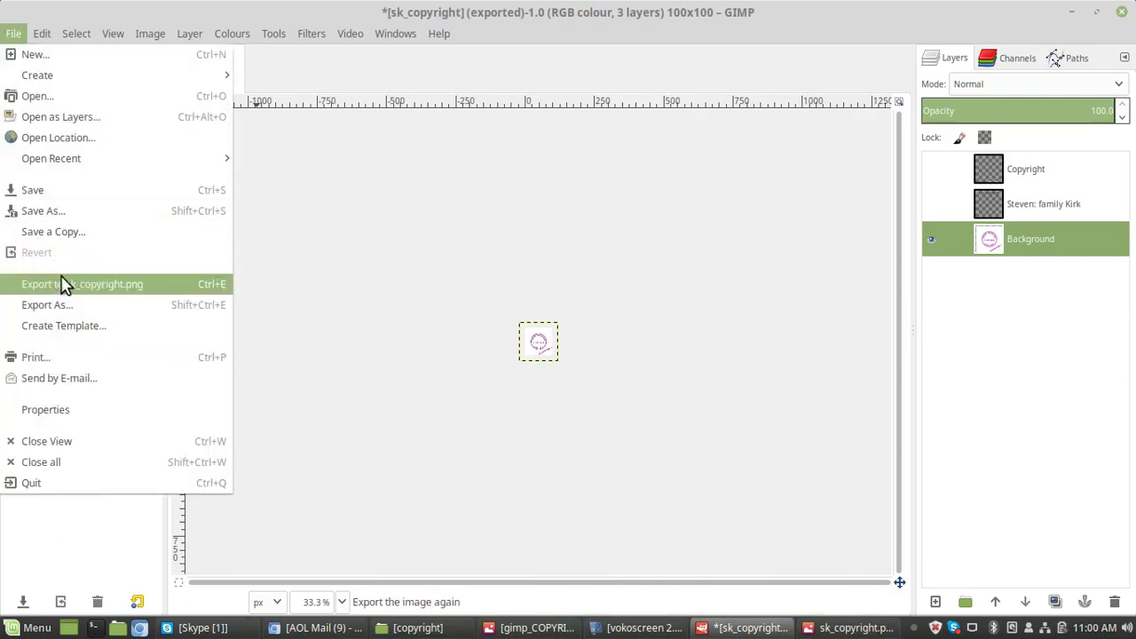
{"action": "left_click", "coordinate": [50, 309]}
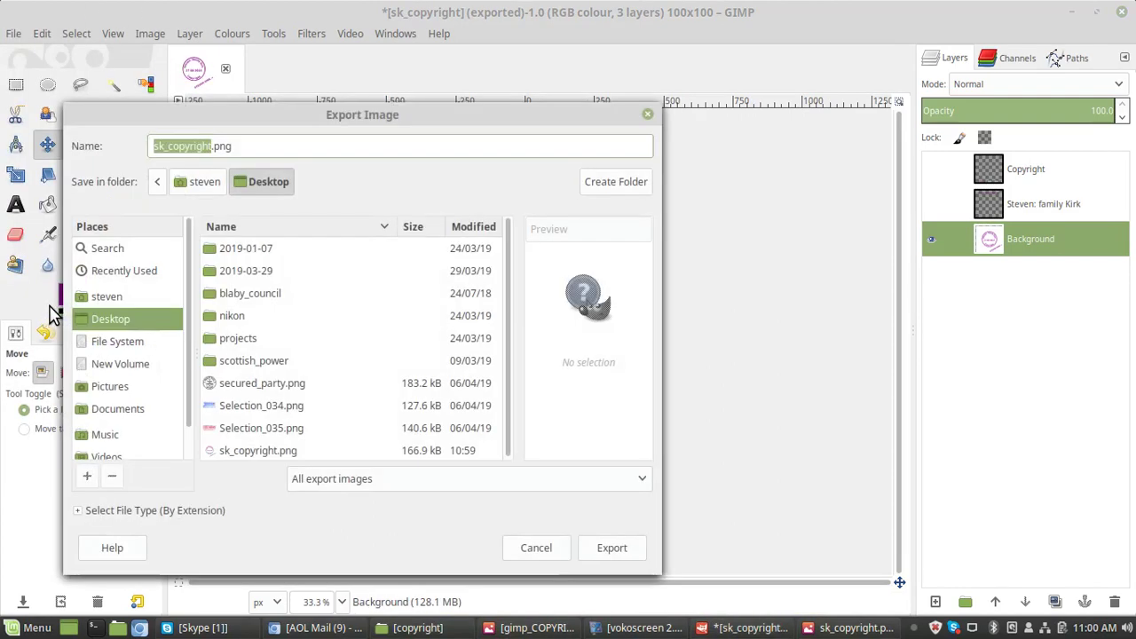
{"action": "left_click", "coordinate": [214, 146]}
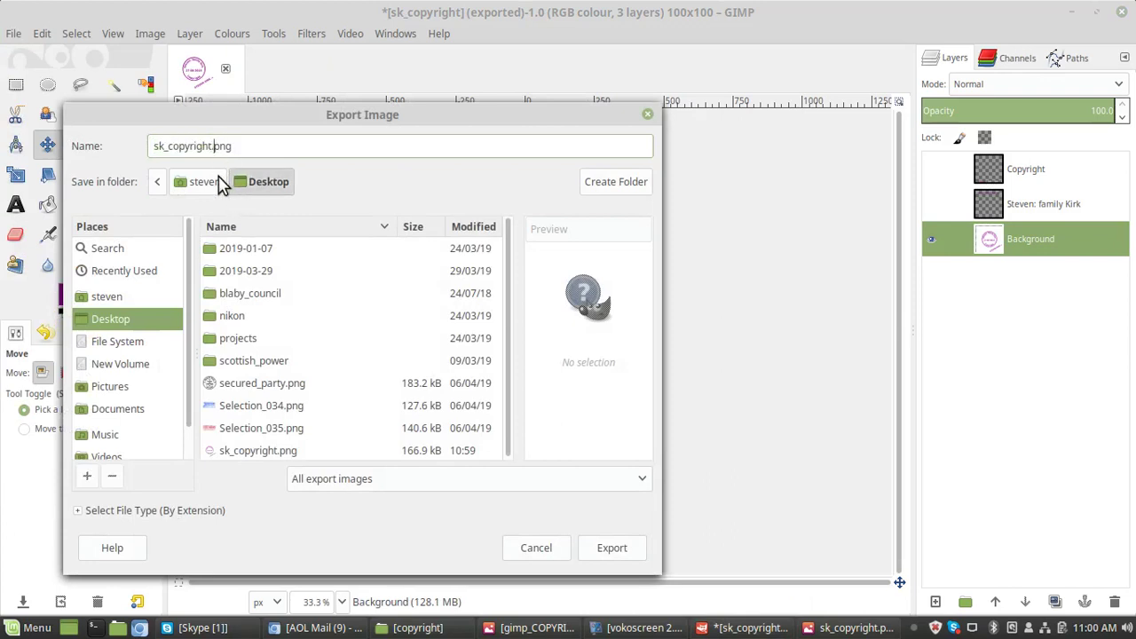
{"action": "type", "text": "_small"}
{"action": "left_click", "coordinate": [610, 550]}
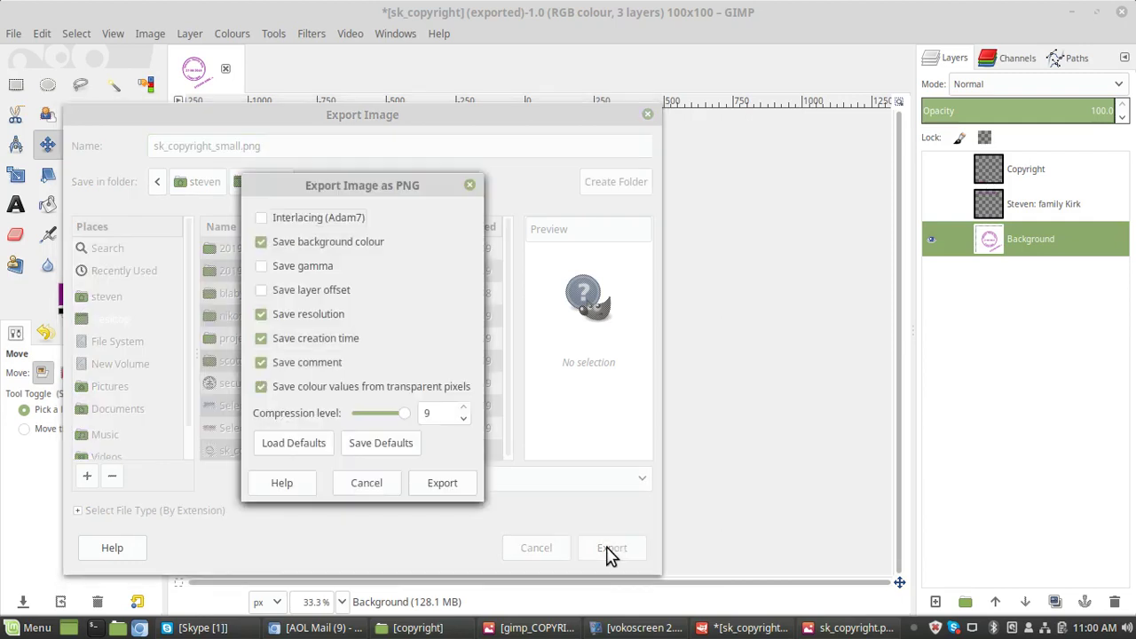
{"action": "left_click", "coordinate": [440, 480]}
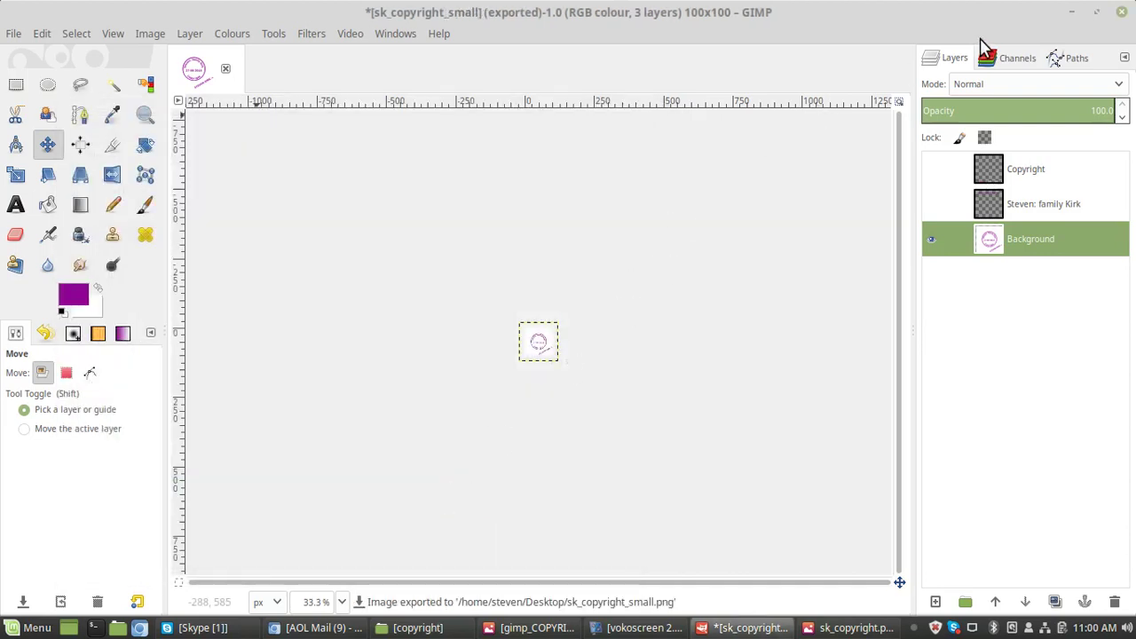
Minimise GIMP and the full-size viewer, then open sk_copyright_small.png in Image Viewer.
{"action": "left_click", "coordinate": [1071, 13]}
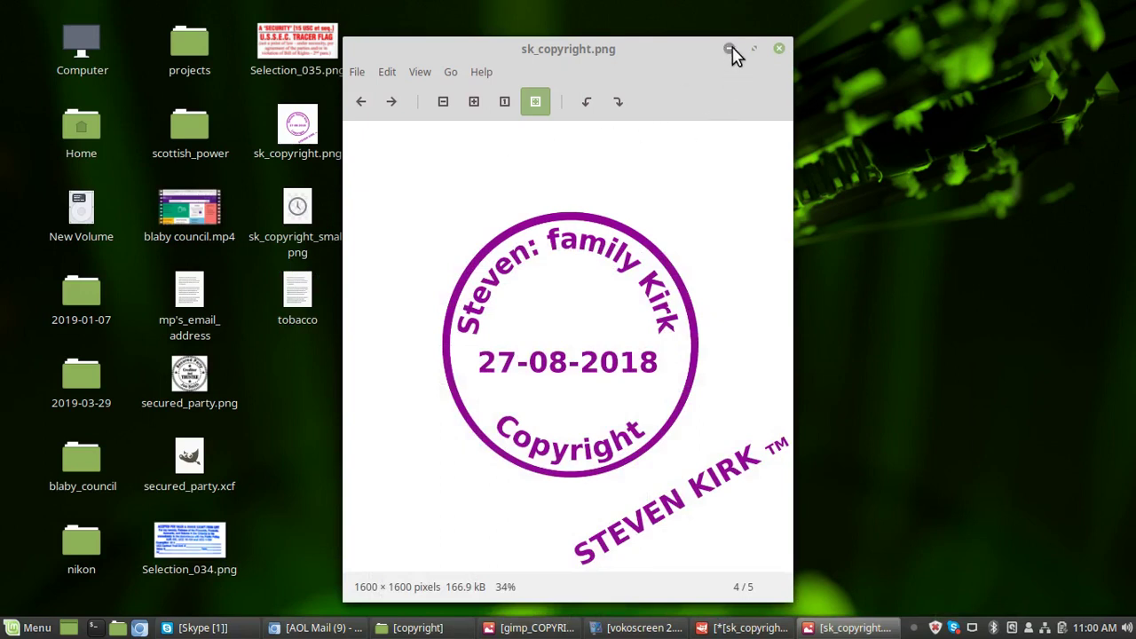
{"action": "left_click", "coordinate": [730, 50]}
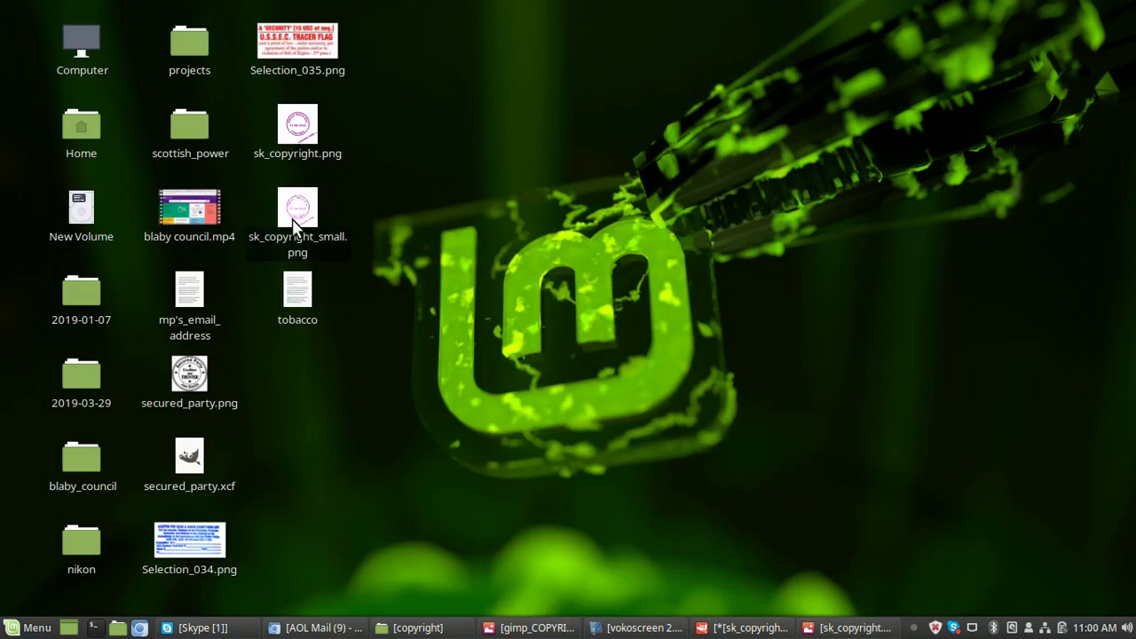
{"action": "right_click", "coordinate": [296, 226]}
{"action": "left_click", "coordinate": [338, 236]}
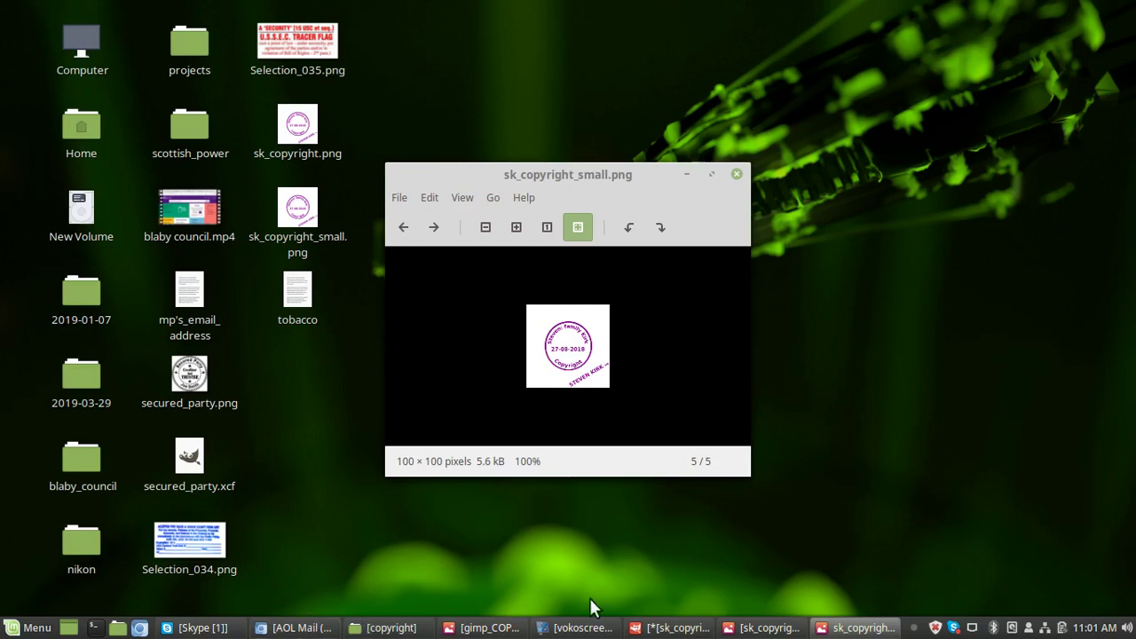
Raise the vokoscreen 2.5.0 window from the taskbar over the Xviewer image.
{"action": "left_click", "coordinate": [557, 630]}
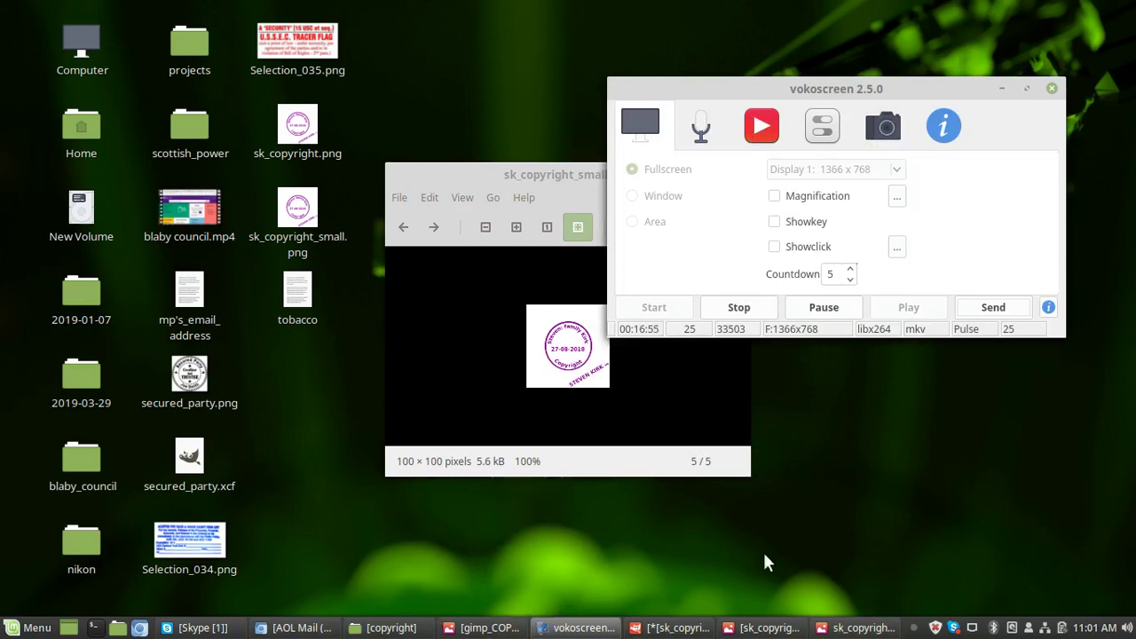
{"action": "mouse_move", "coordinate": [850, 628]}
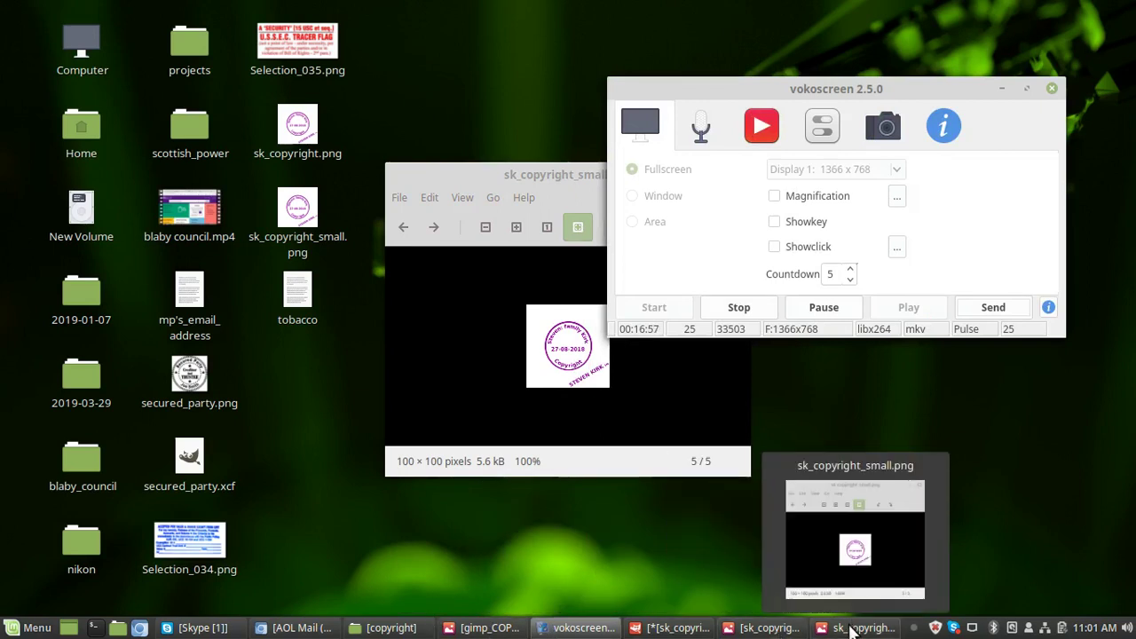